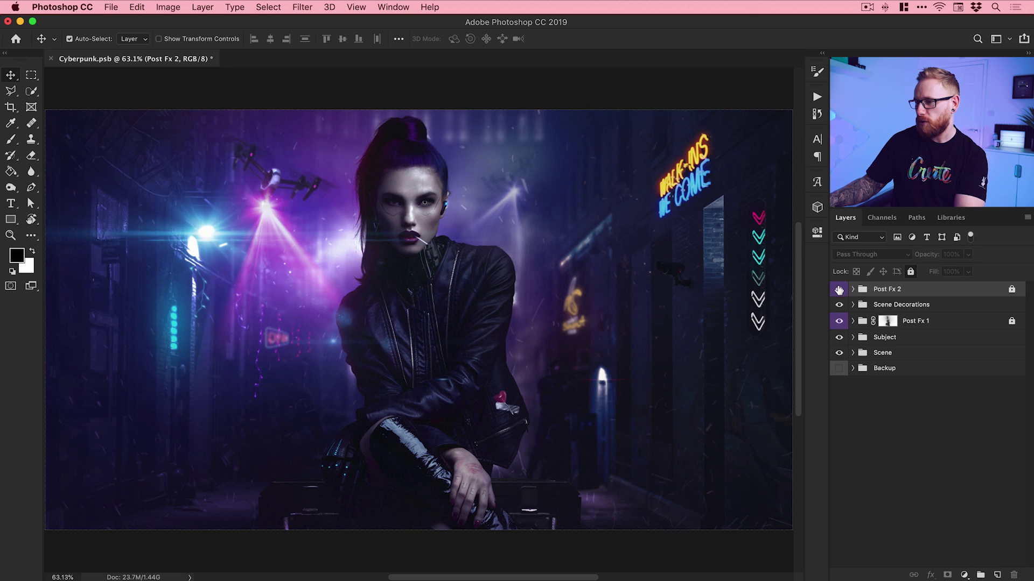
# Step: Hide the Post Fx, Scene Decorations and Subject groups so only the Scene group shows, and expand the Scene group
pyautogui.moveTo(839, 291); pyautogui.dragTo(842, 352)
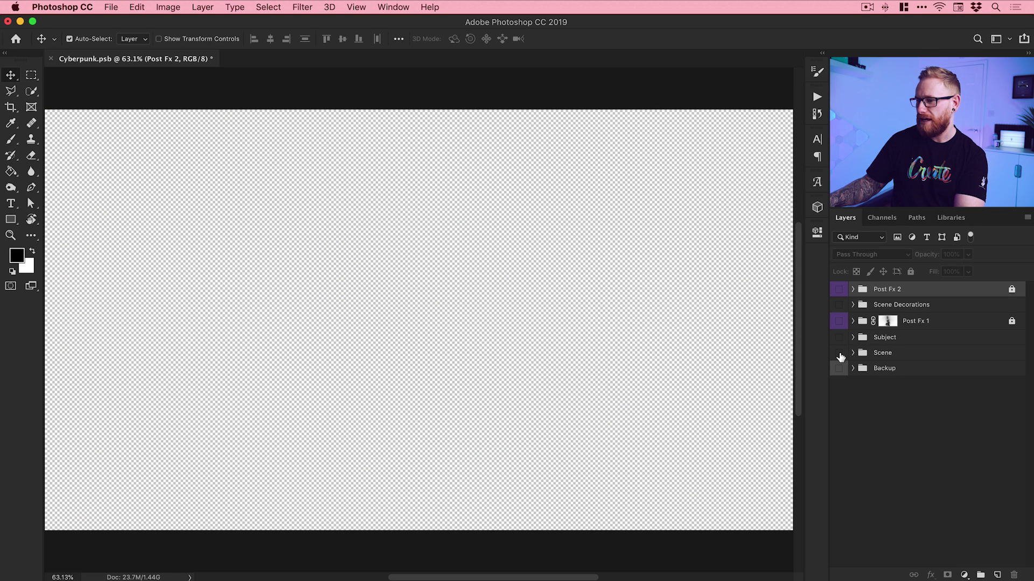
pyautogui.click(839, 354)
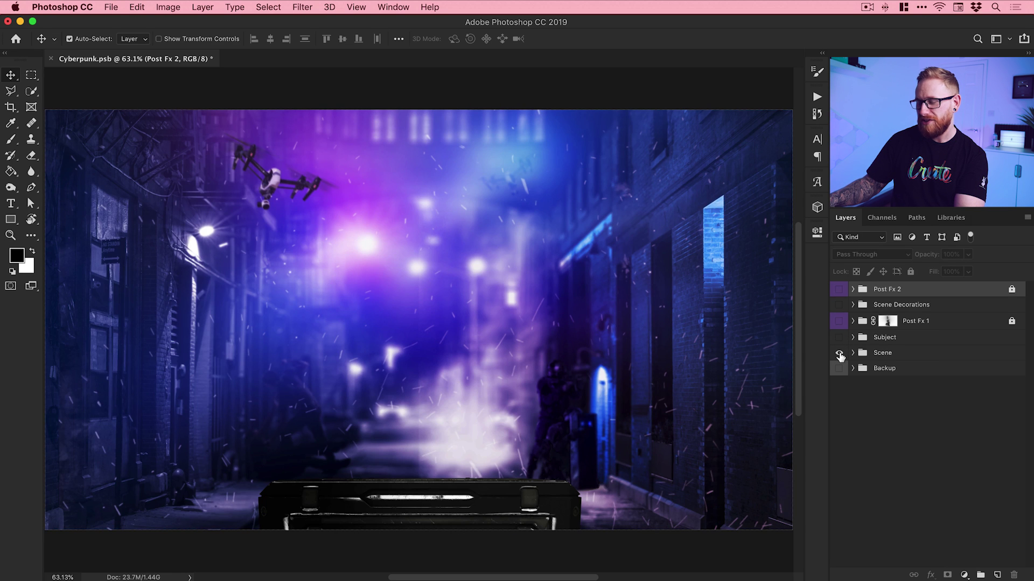
pyautogui.click(853, 353)
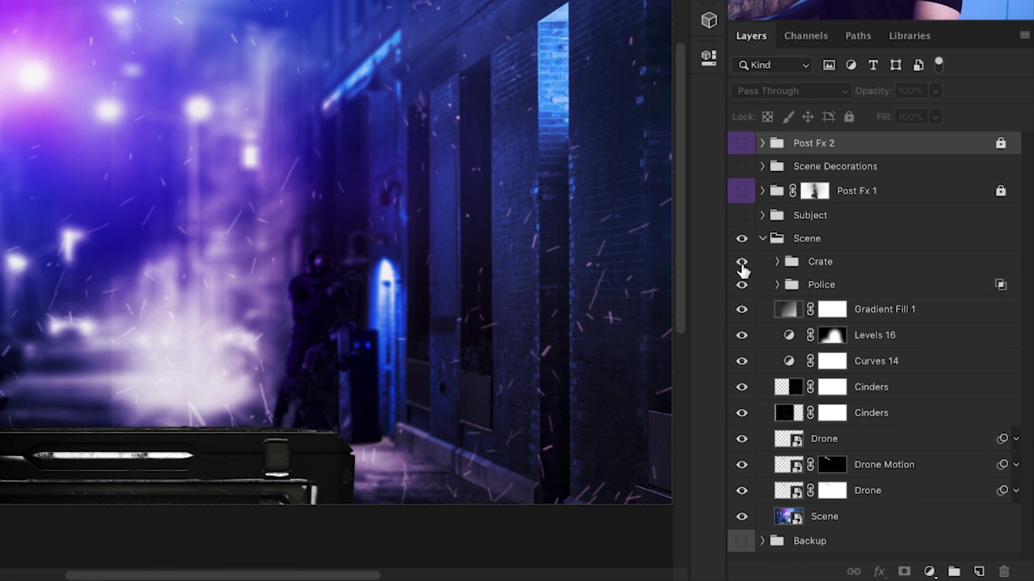
# Step: Hide the Crate and Police groups and every other layer above the base Scene layer inside the Scene group
pyautogui.click(839, 369)
pyautogui.click(742, 285)
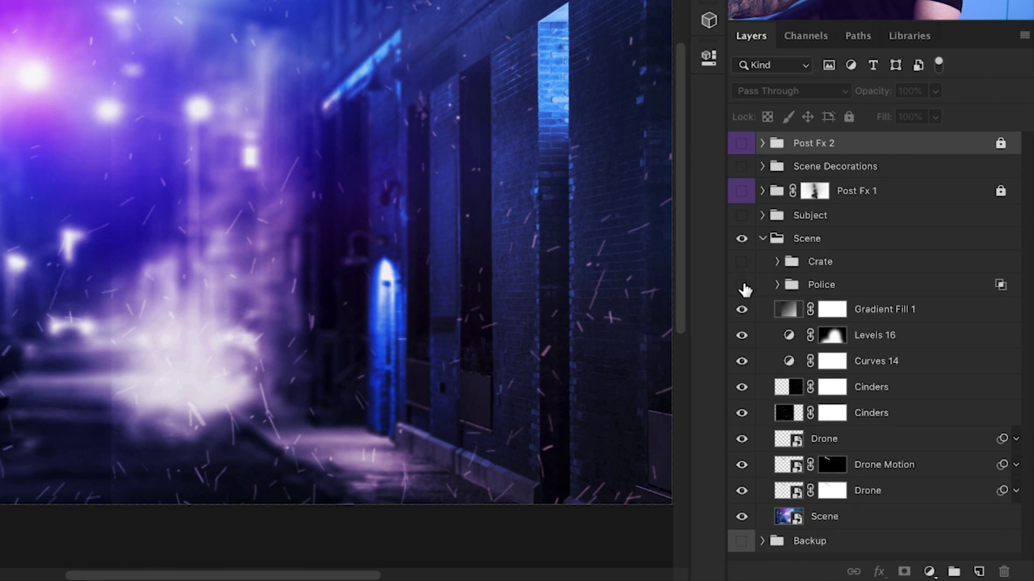
pyautogui.moveTo(741, 309); pyautogui.dragTo(742, 401)
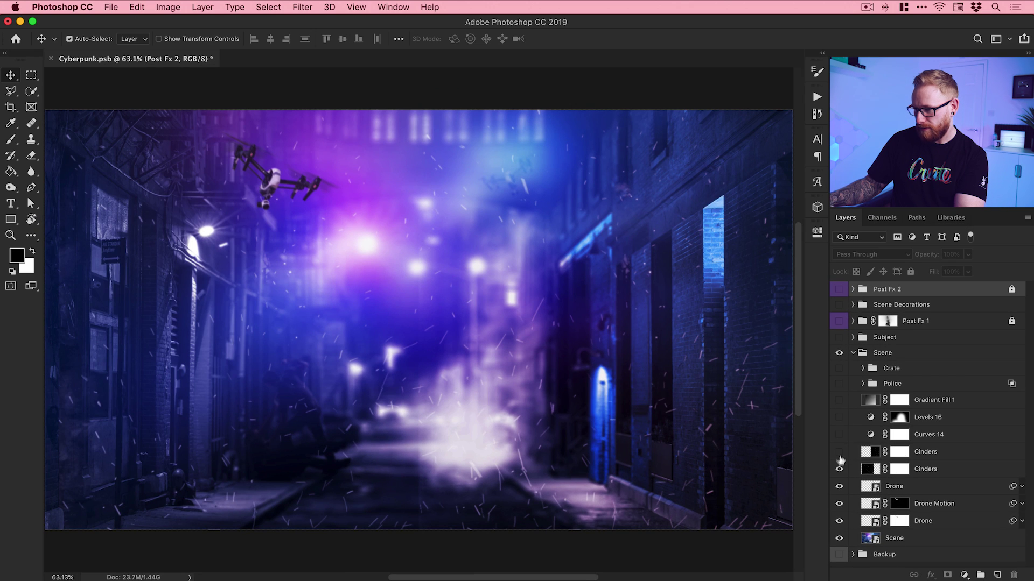
pyautogui.moveTo(841, 461); pyautogui.dragTo(836, 524)
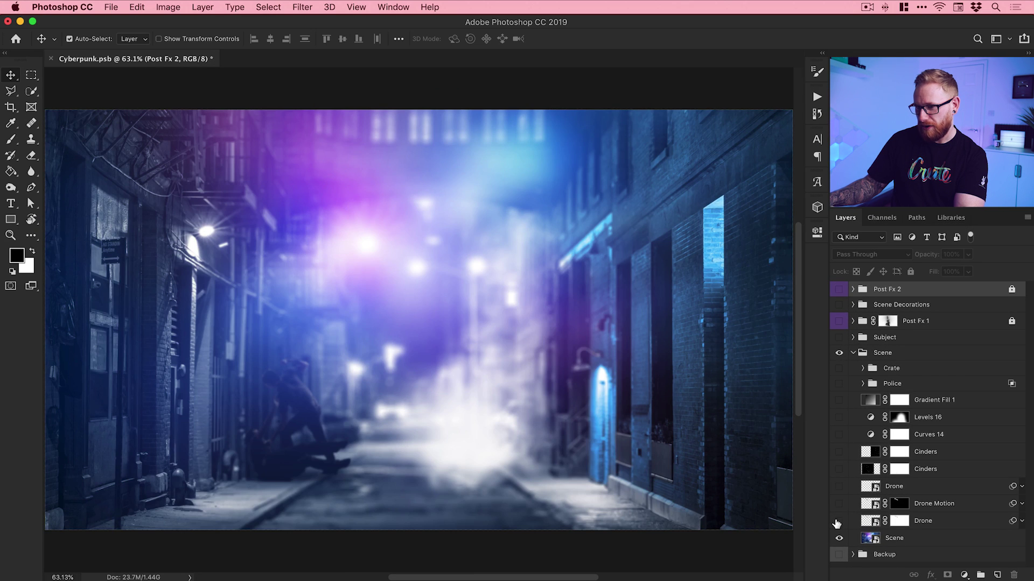
# Step: Open the base Scene layer's smart object contents and compare the image with the Post Fx group hidden and shown
pyautogui.click(869, 540)
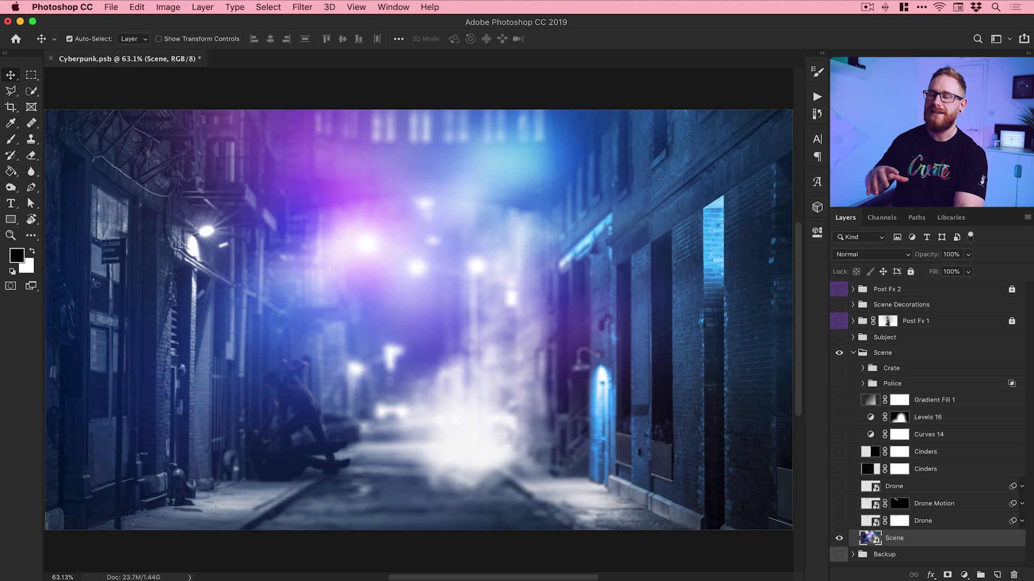
pyautogui.doubleClick(868, 538)
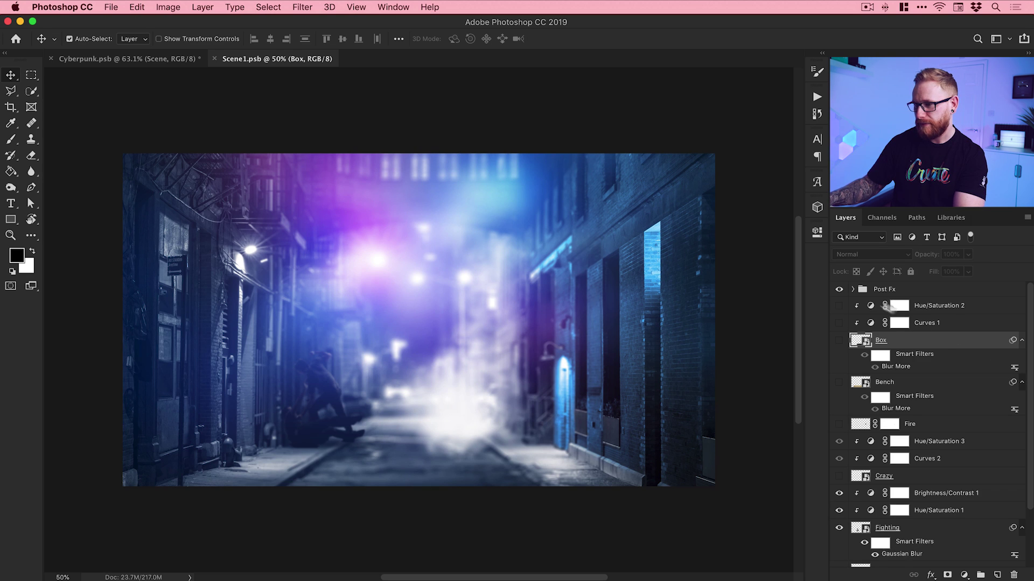
pyautogui.click(839, 289)
pyautogui.click(838, 289)
pyautogui.click(839, 289)
pyautogui.click(839, 290)
# Step: Expand the Post Fx group and preview the hidden Smoke copy, Box and Bench layers one at a time, hiding each again
pyautogui.click(852, 291)
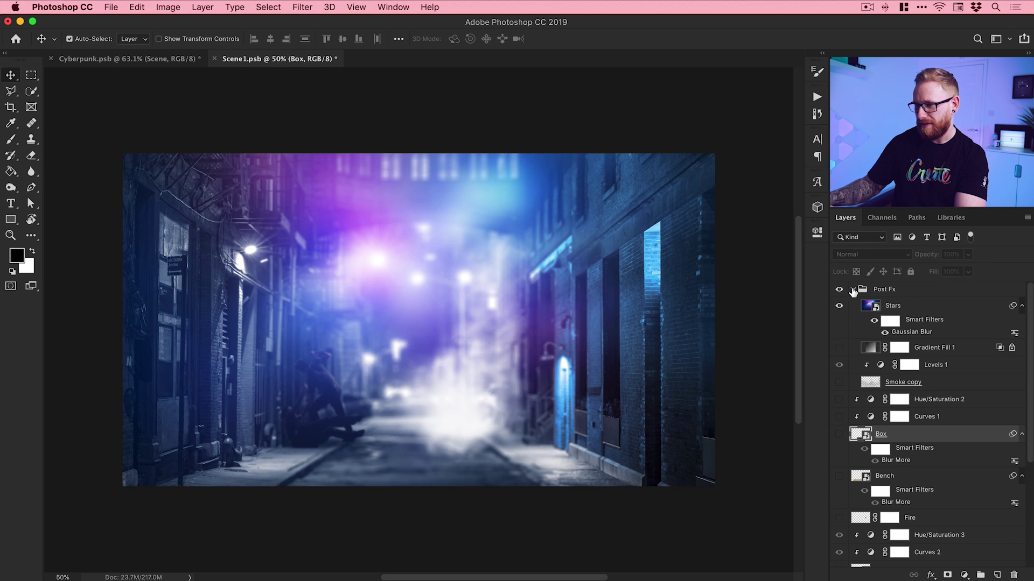
pyautogui.click(839, 383)
pyautogui.click(839, 384)
pyautogui.click(839, 382)
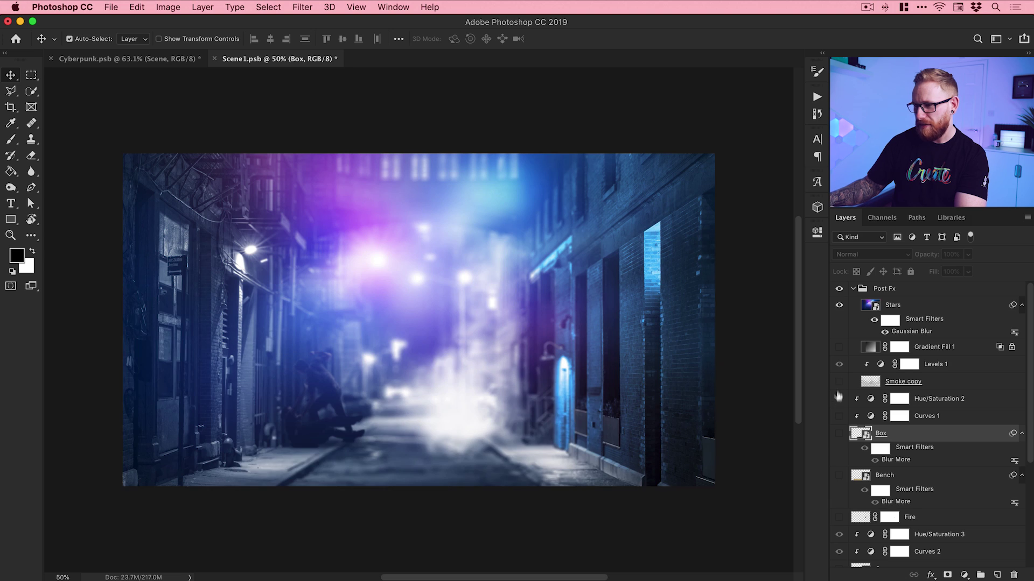
pyautogui.click(838, 434)
pyautogui.click(838, 434)
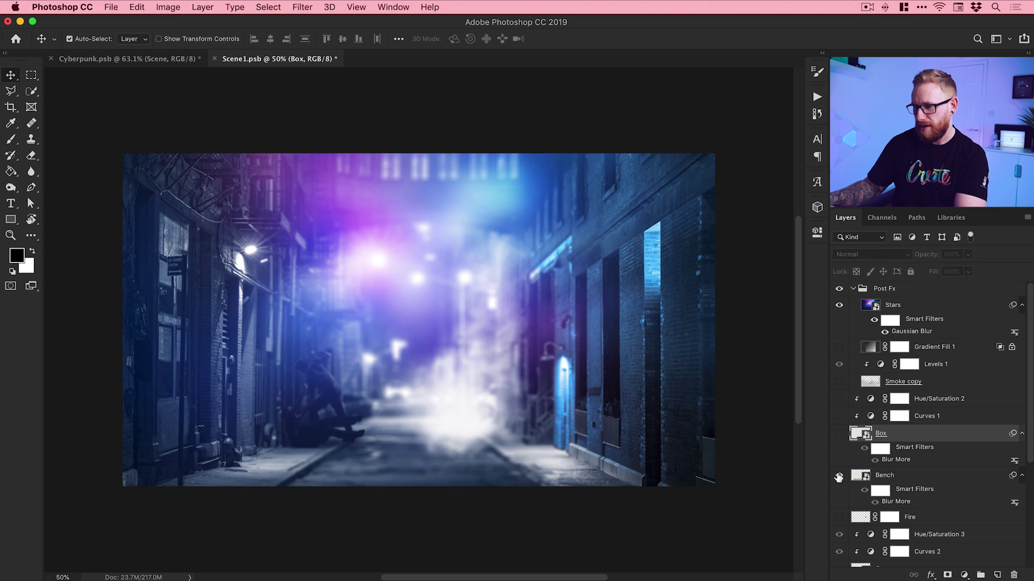
pyautogui.click(838, 476)
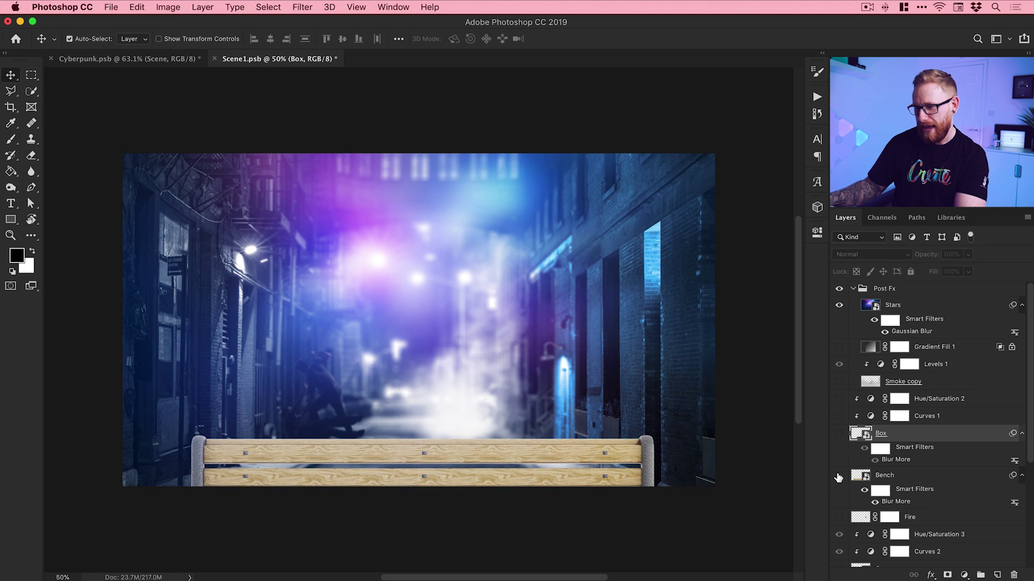
pyautogui.click(838, 476)
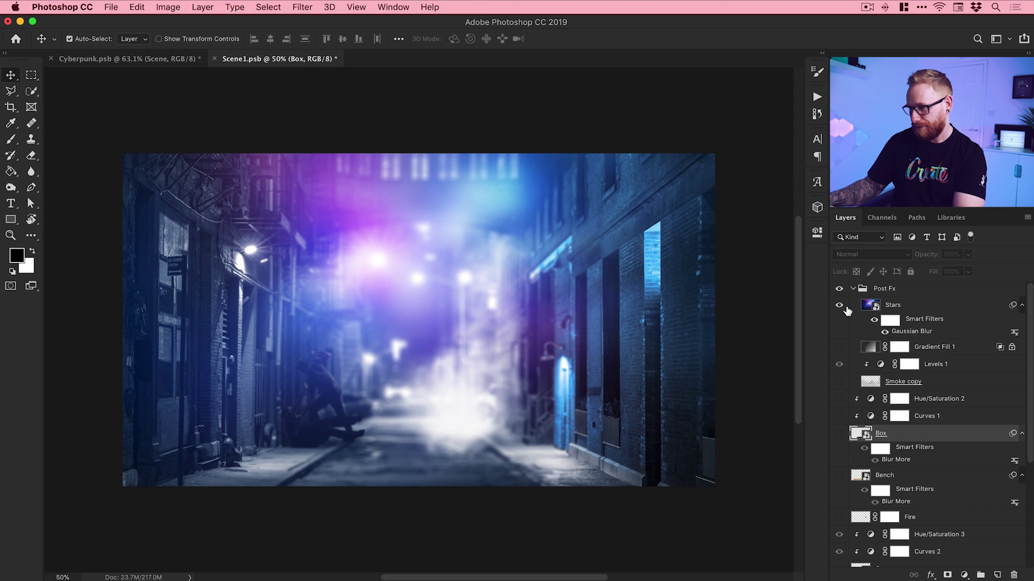
# Step: Hide the Post Fx group and all layers above the base Scene photo, and inspect the original photo inside its smart object
pyautogui.click(854, 289)
pyautogui.click(838, 289)
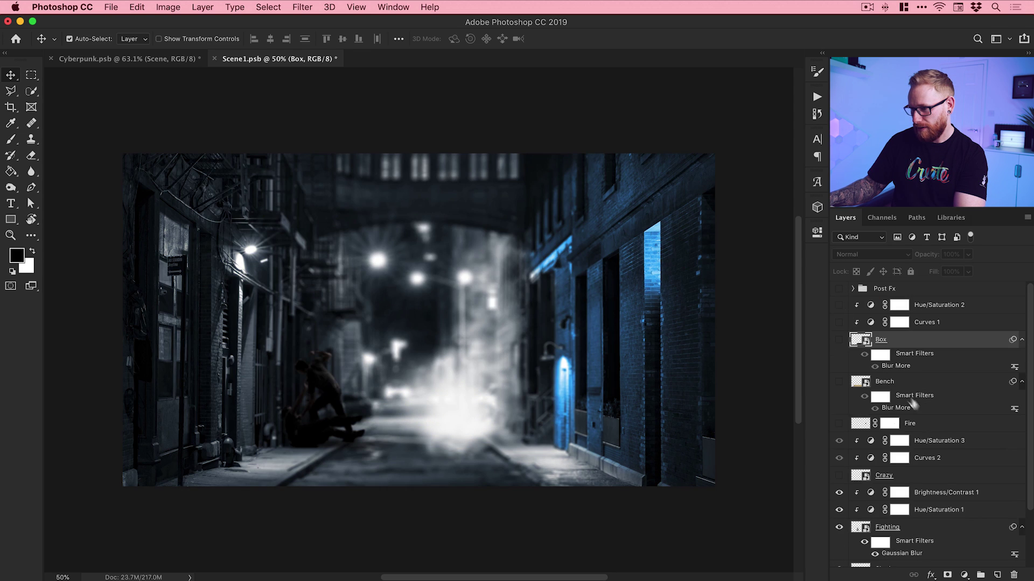
pyautogui.scroll(-1, 926, 417)
pyautogui.moveTo(838, 472); pyautogui.dragTo(839, 509)
pyautogui.scroll(-2, 865, 508)
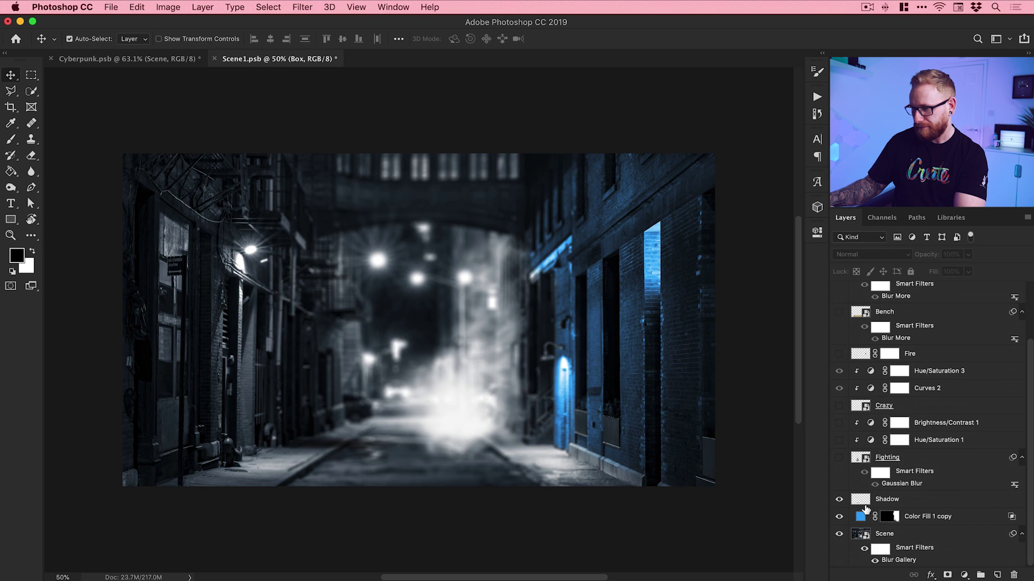
pyautogui.moveTo(839, 504); pyautogui.dragTo(839, 518)
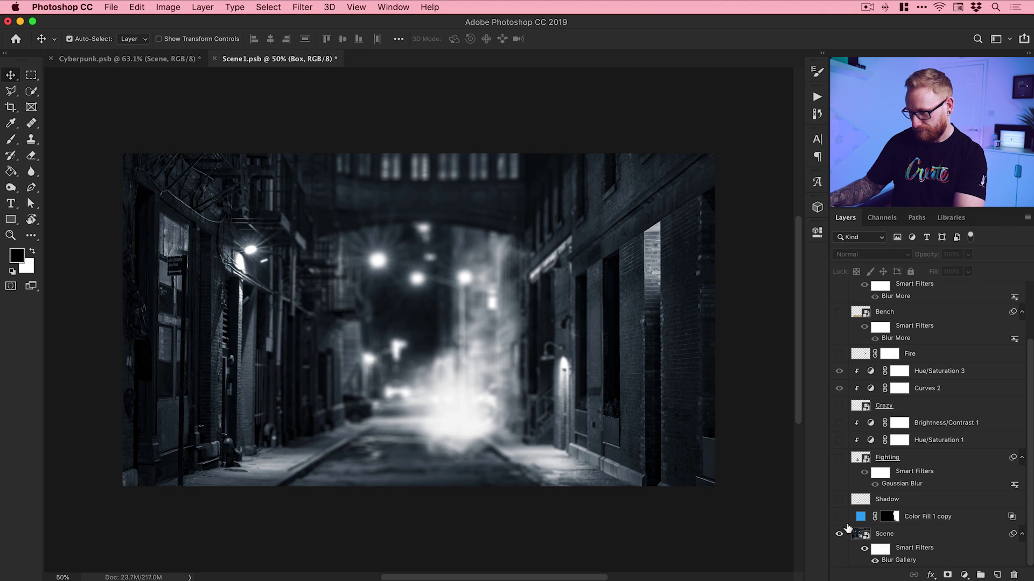
pyautogui.doubleClick(860, 534)
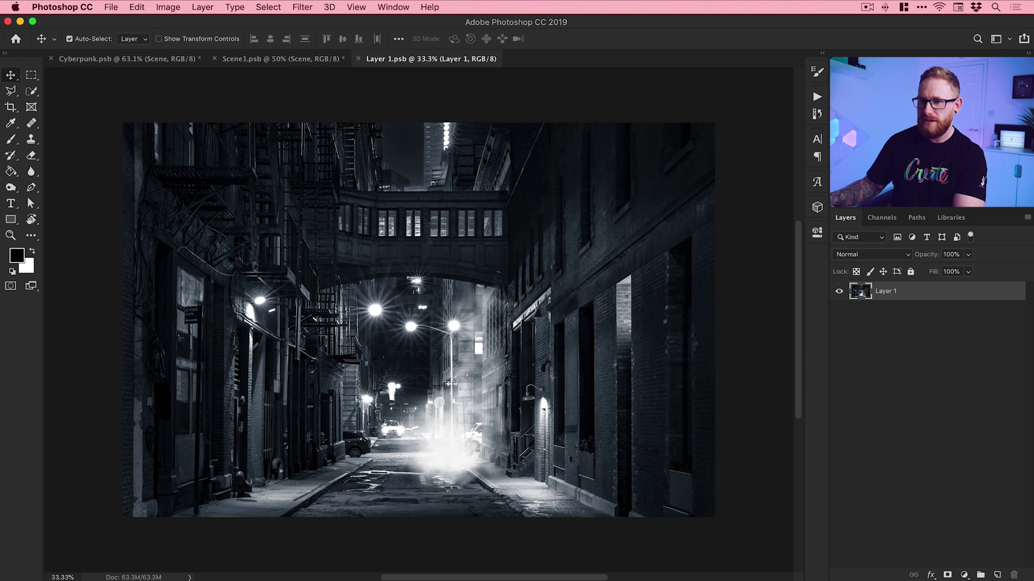
pyautogui.click(359, 59)
# Step: Show the Fighting layer with its Brightness/Contrast 1 and Hue/Saturation 1 adjustments, plus the Shadow and Color Fill 1 copy layers
pyautogui.click(838, 458)
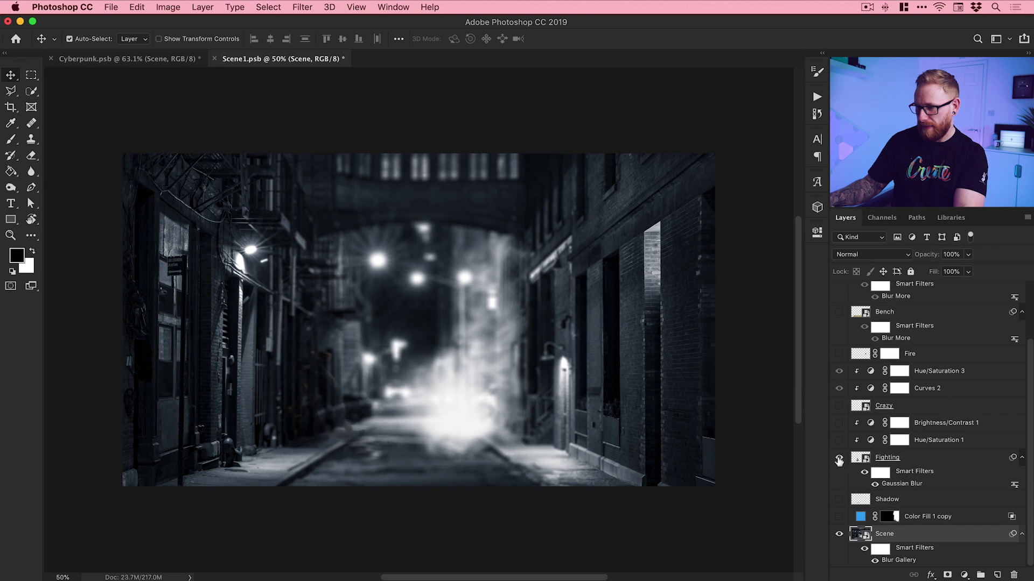
pyautogui.click(839, 423)
pyautogui.click(839, 440)
pyautogui.click(838, 458)
pyautogui.click(839, 458)
pyautogui.click(839, 500)
pyautogui.click(839, 516)
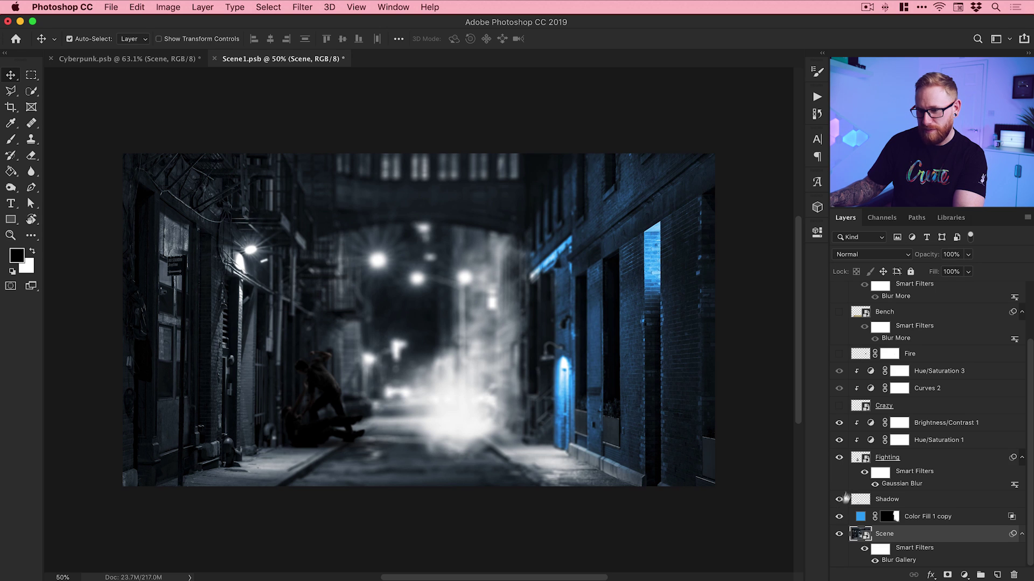
pyautogui.scroll(3, 849, 483)
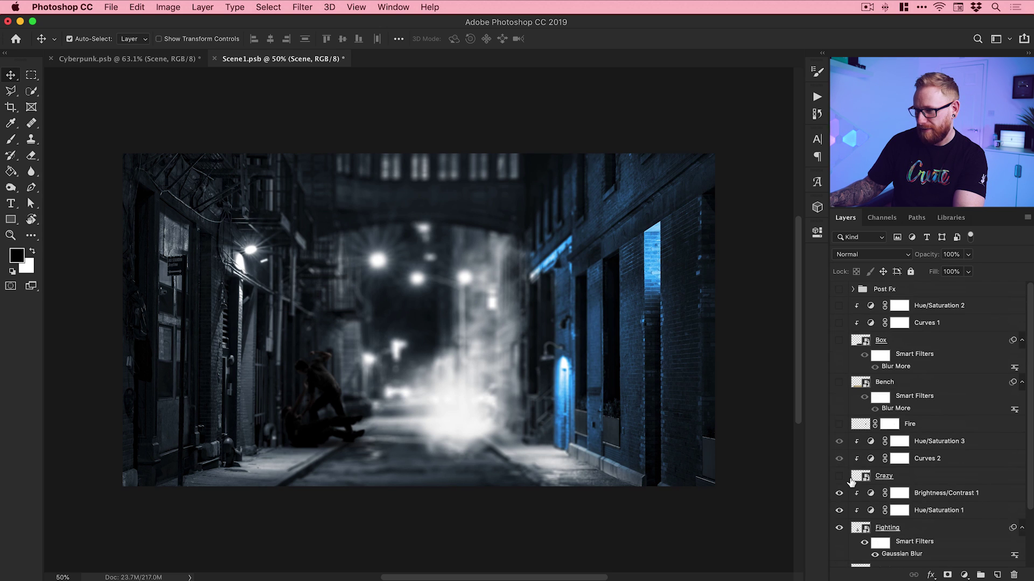
# Step: Preview the Box layer in the alley scene and hide it again
pyautogui.click(839, 341)
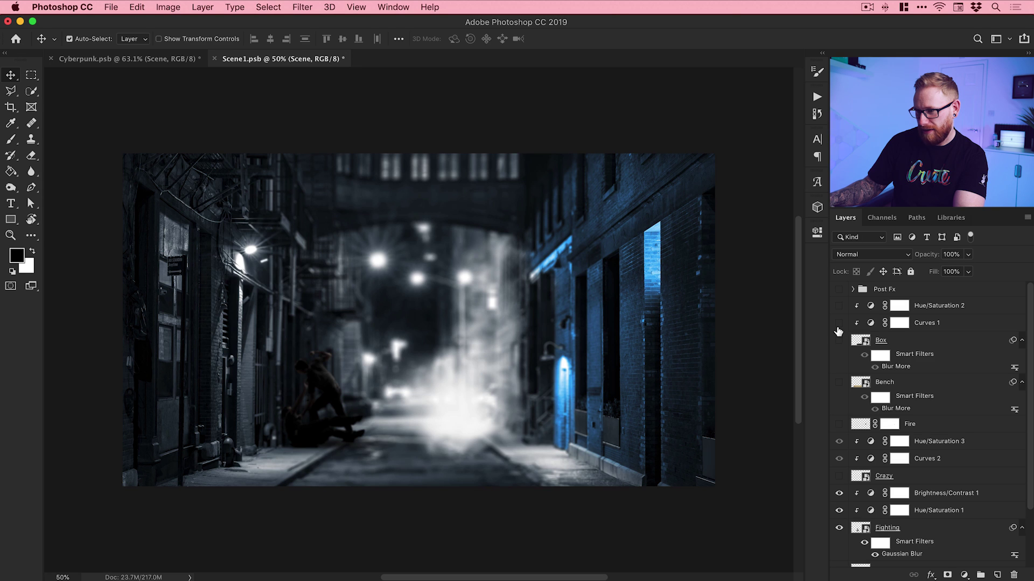
pyautogui.click(839, 322)
pyautogui.click(839, 324)
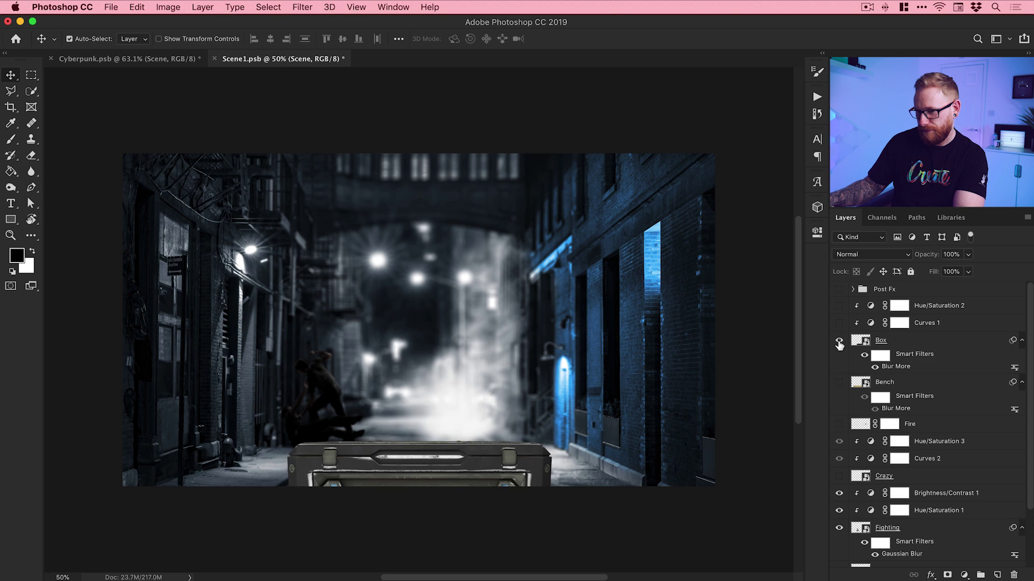
pyautogui.click(839, 341)
# Step: Show and expand the Post Fx group and assign it a red colour label
pyautogui.click(839, 290)
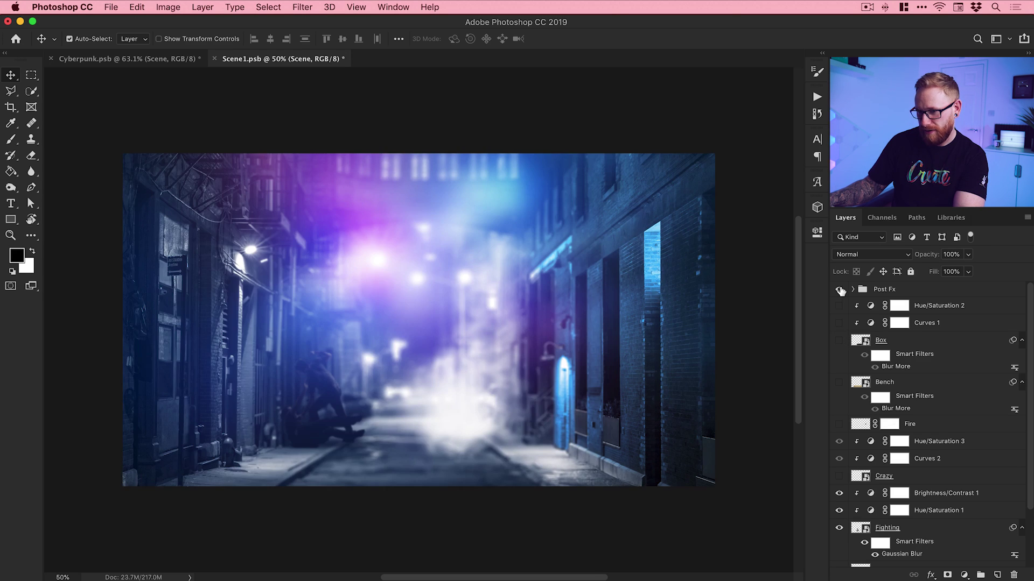
pyautogui.click(852, 290)
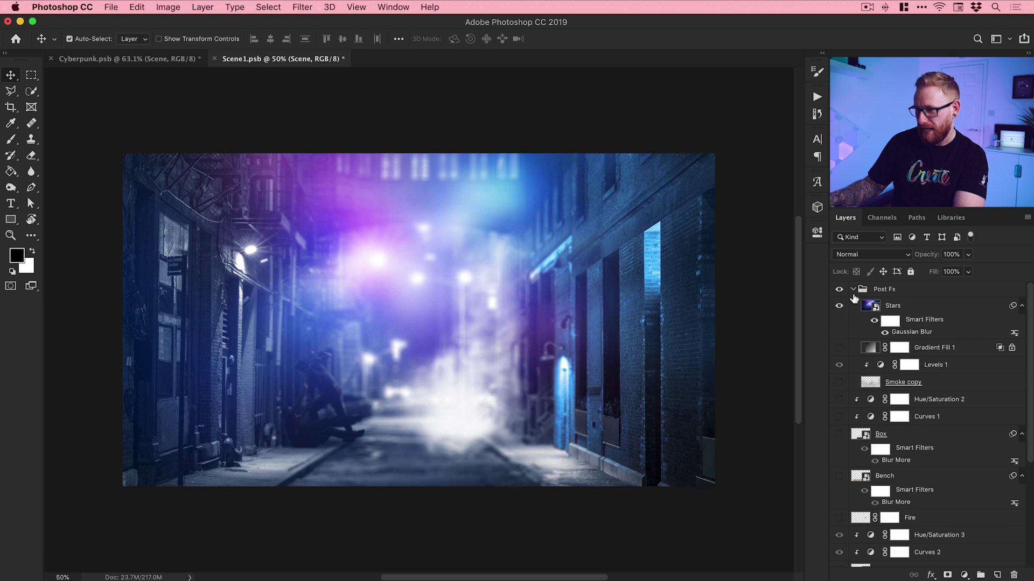
pyautogui.rightClick(893, 290)
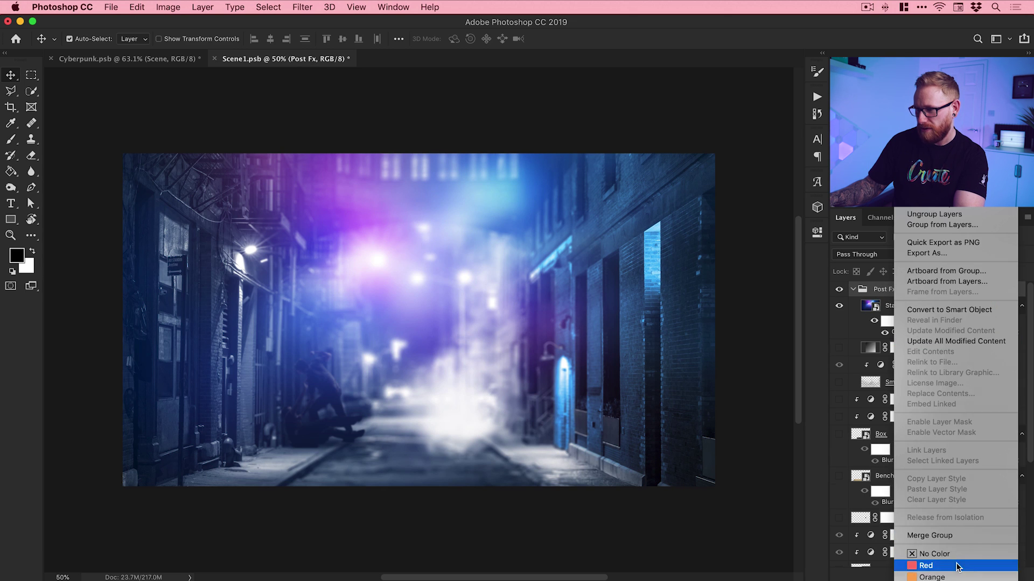
pyautogui.click(925, 565)
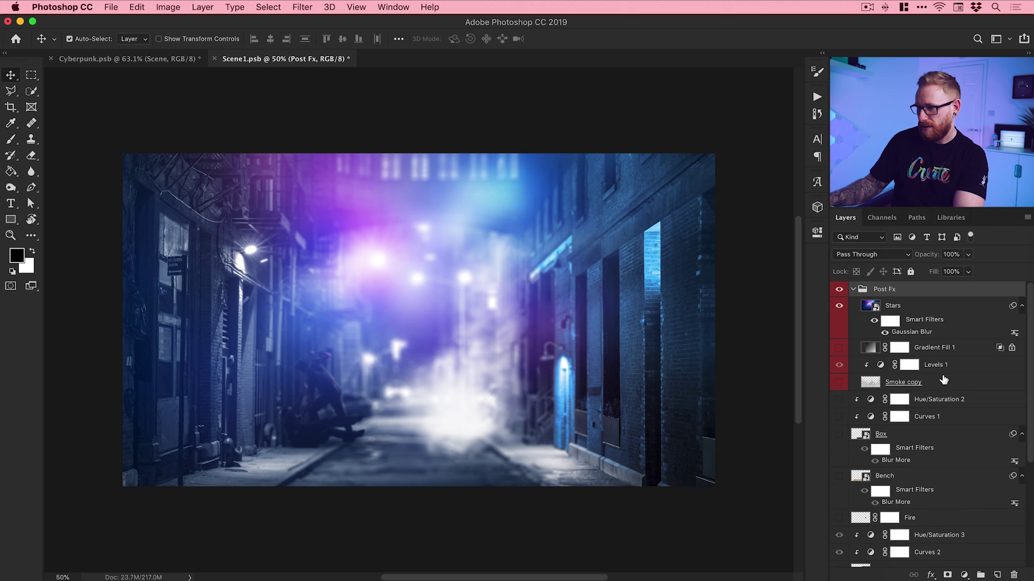
# Step: Compare the scene with the Stars layer off and on, and inspect the original nebula image inside its smart object
pyautogui.click(839, 305)
pyautogui.click(839, 305)
pyautogui.doubleClick(868, 306)
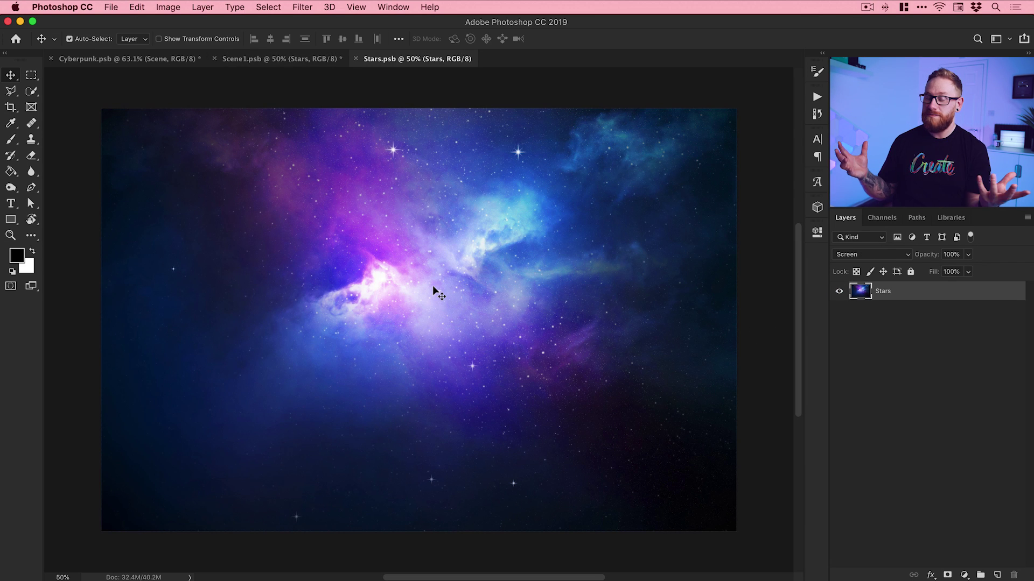
pyautogui.press('super+w')
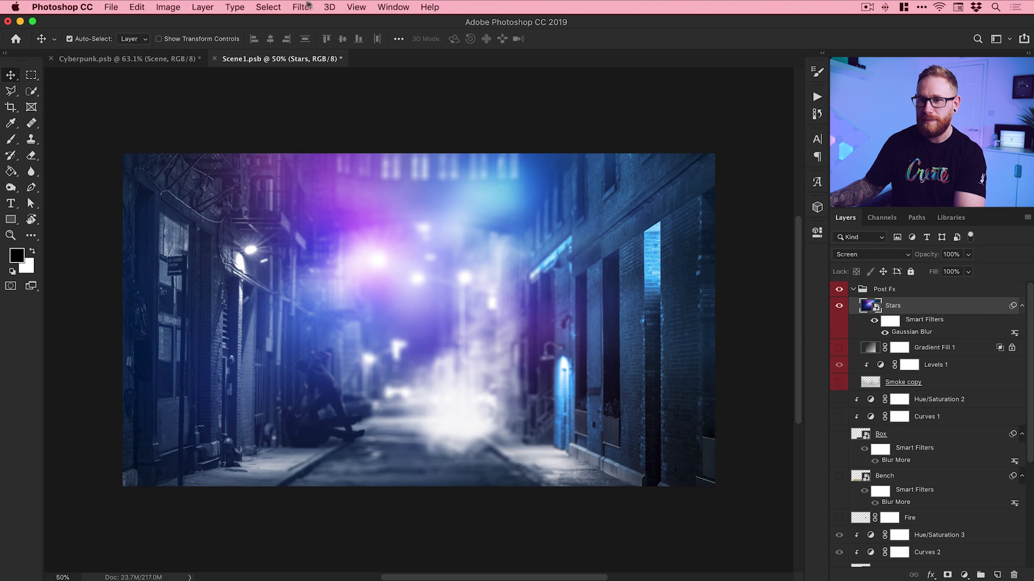
pyautogui.click(272, 7)
pyautogui.moveTo(302, 7)
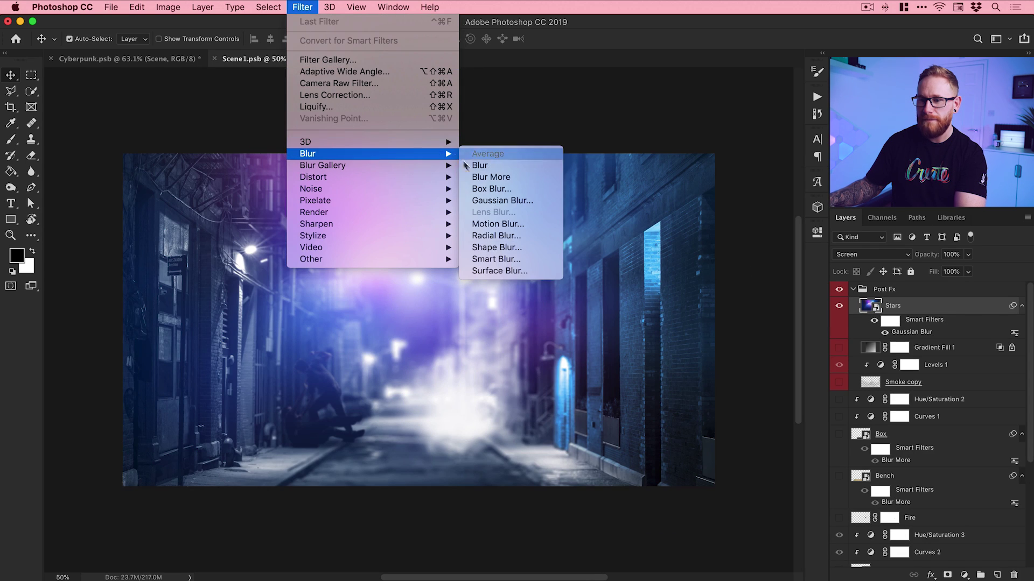
pyautogui.click(307, 5)
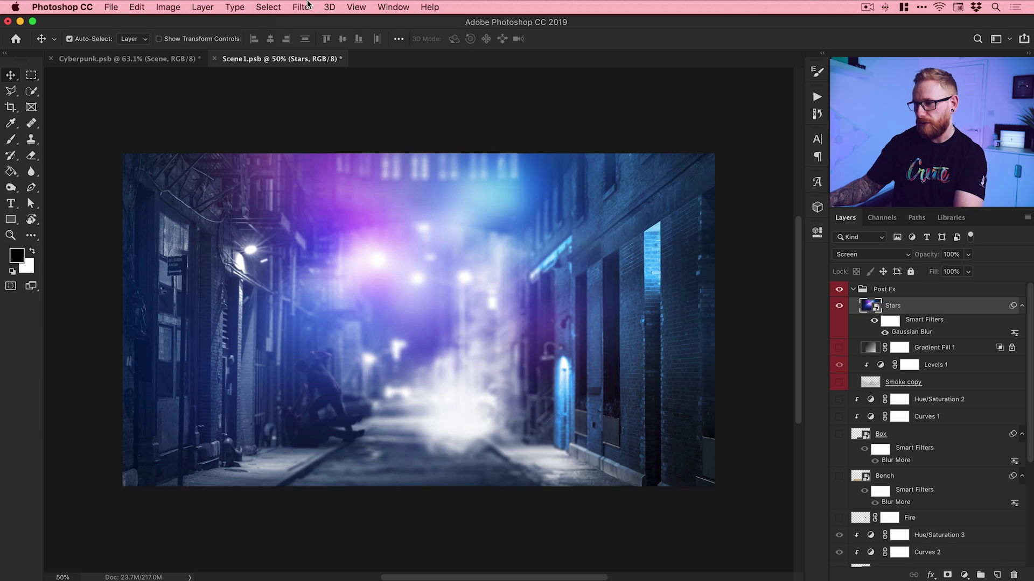
# Step: Close Scene1.psb and return to the Cyberpunk.psb composite
pyautogui.click(214, 59)
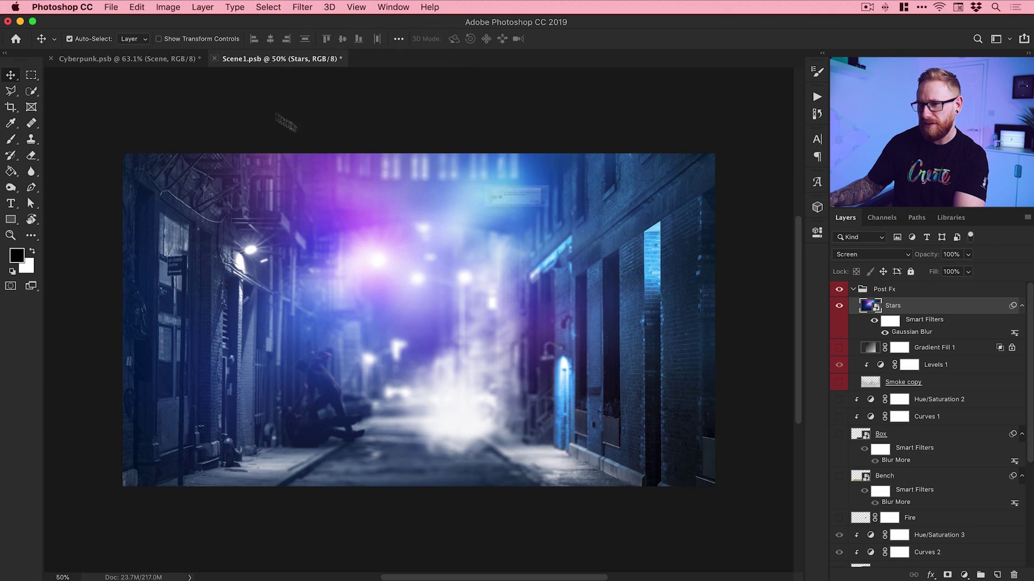
pyautogui.click(479, 224)
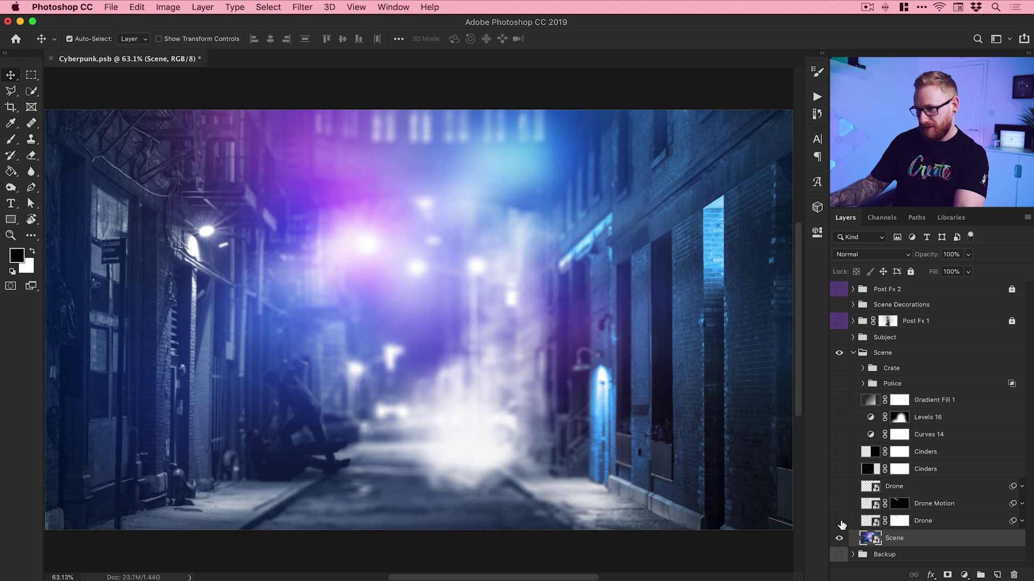
# Step: Show the Drone layer directly above the base Scene layer and zoom in on the drone to 200%
pyautogui.click(840, 521)
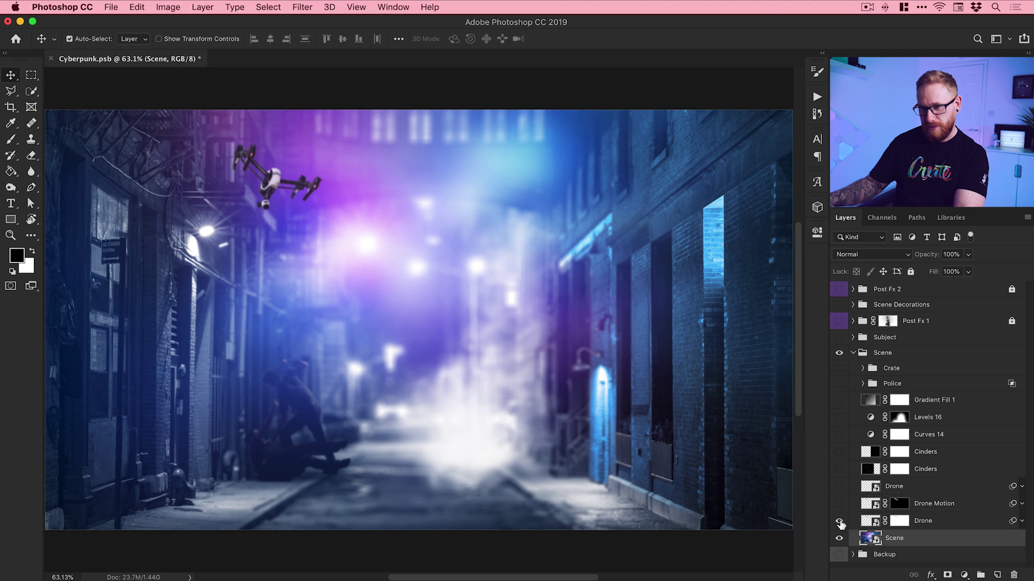
pyautogui.press('z')
pyautogui.click(278, 189)
pyautogui.click(278, 189)
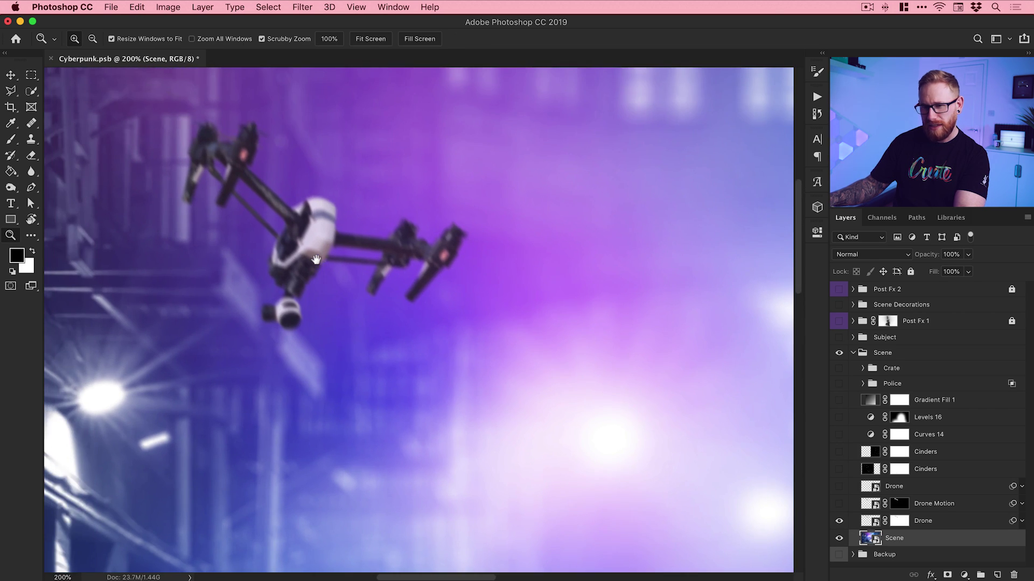
pyautogui.press('v')
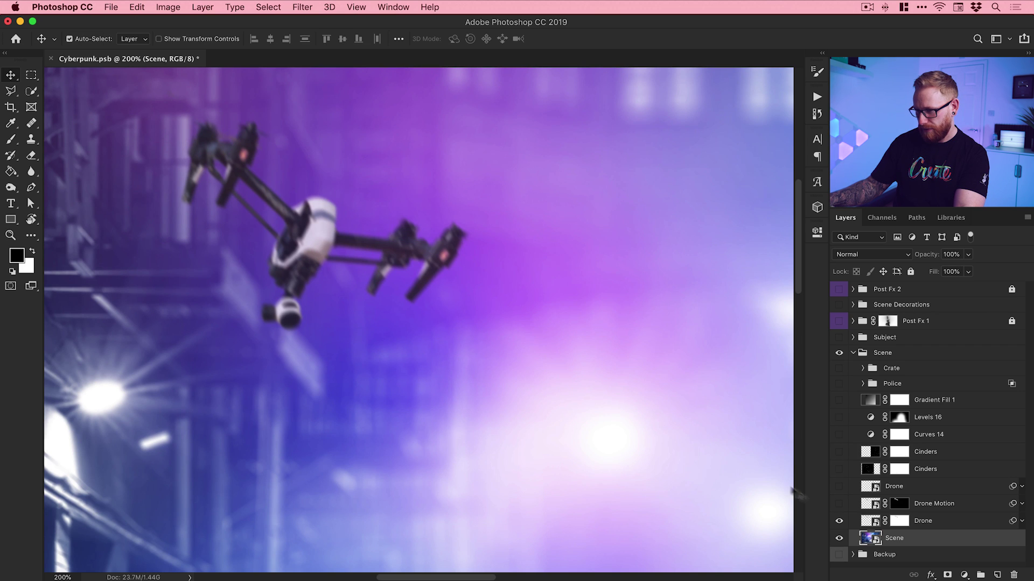
# Step: Compare the drone with the Drone Motion layer off and on, leave it visible, and show the Drone layer above it
pyautogui.scroll(-1, 931, 525)
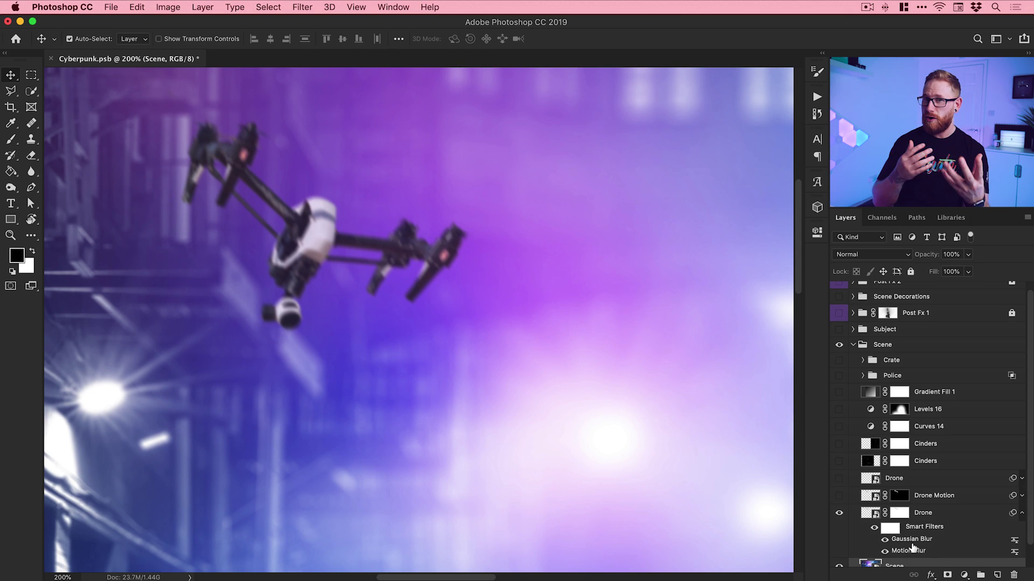
pyautogui.click(839, 495)
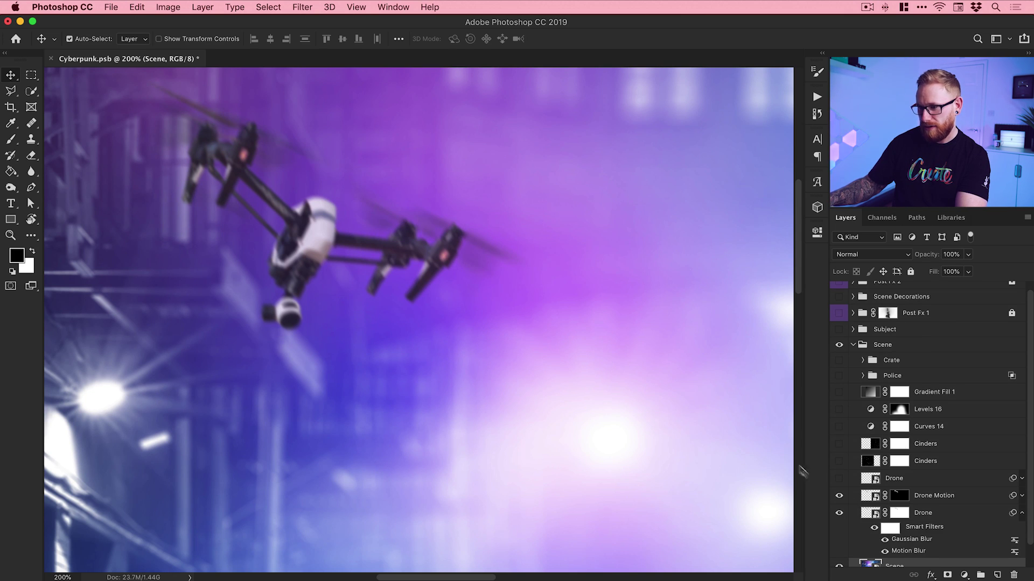
pyautogui.click(839, 495)
pyautogui.click(839, 495)
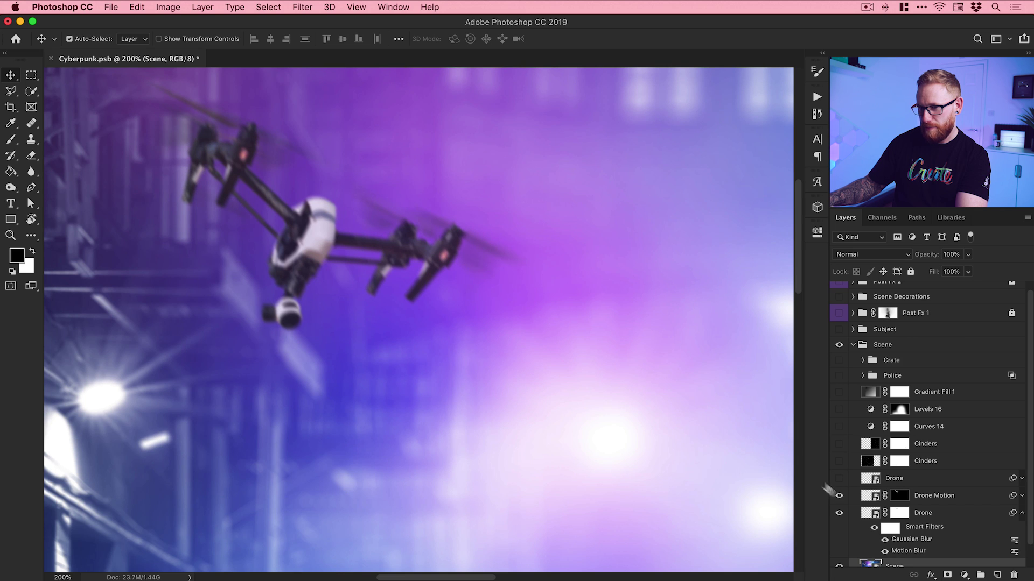
pyautogui.click(839, 479)
pyautogui.hscroll(5, 412, 342)
pyautogui.scroll(-2, 411, 342)
pyautogui.press('super+minus')
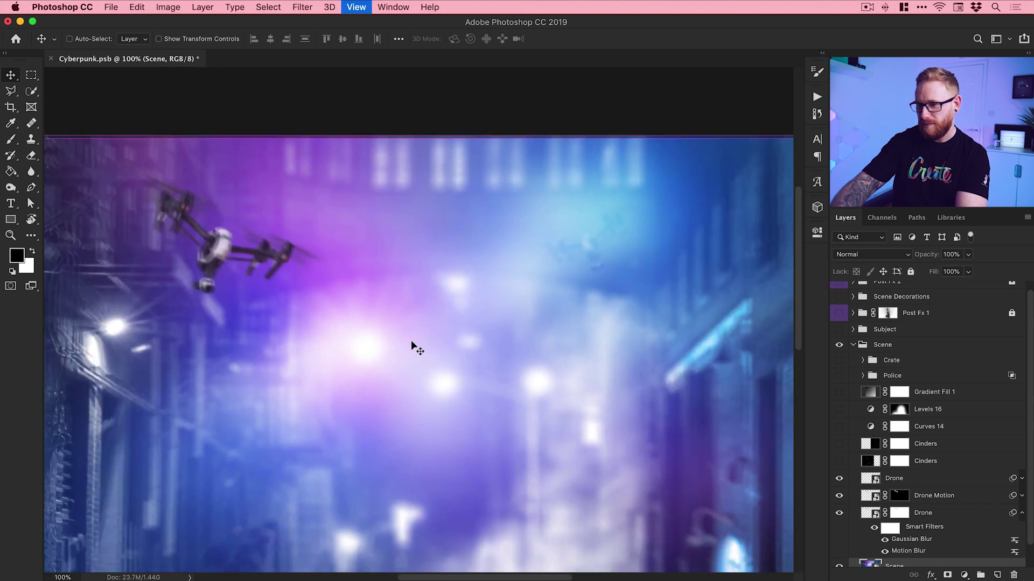
pyautogui.press('super+minus')
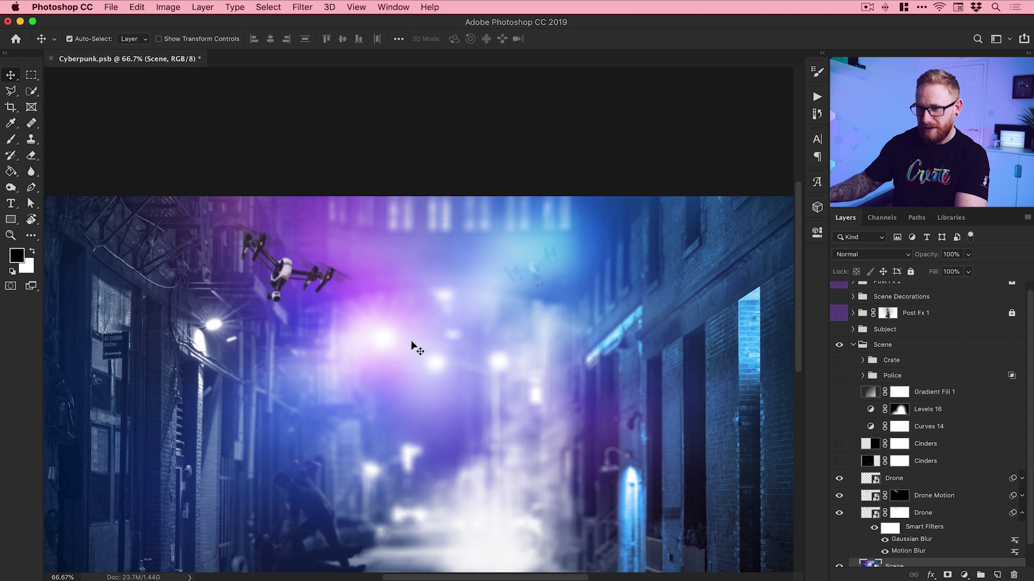
# Step: Show the lower Cinders layer and compare its Normal and Screen blend modes, leaving it set to Screen
pyautogui.click(838, 462)
pyautogui.scroll(-3, 796, 459)
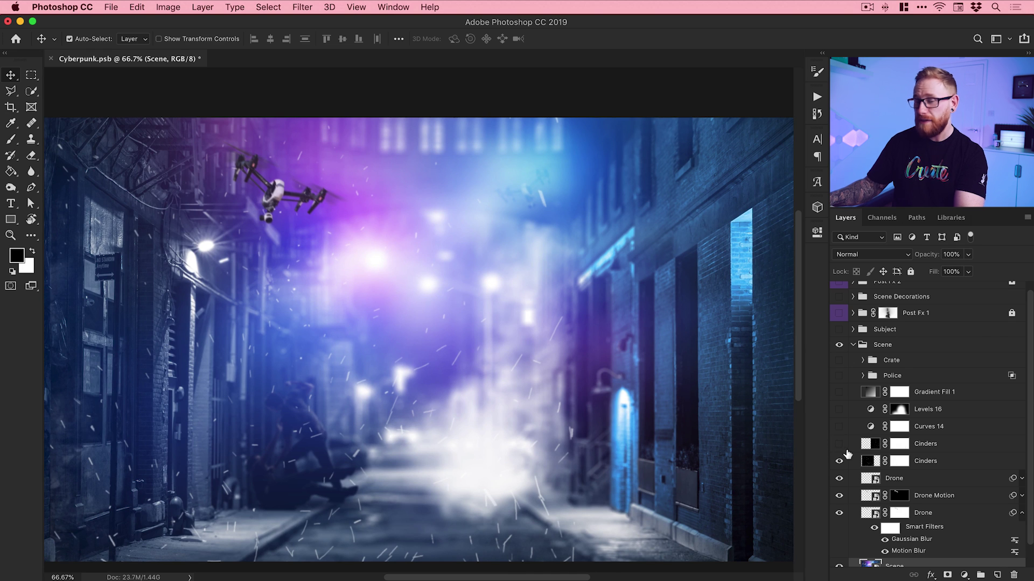
pyautogui.click(937, 463)
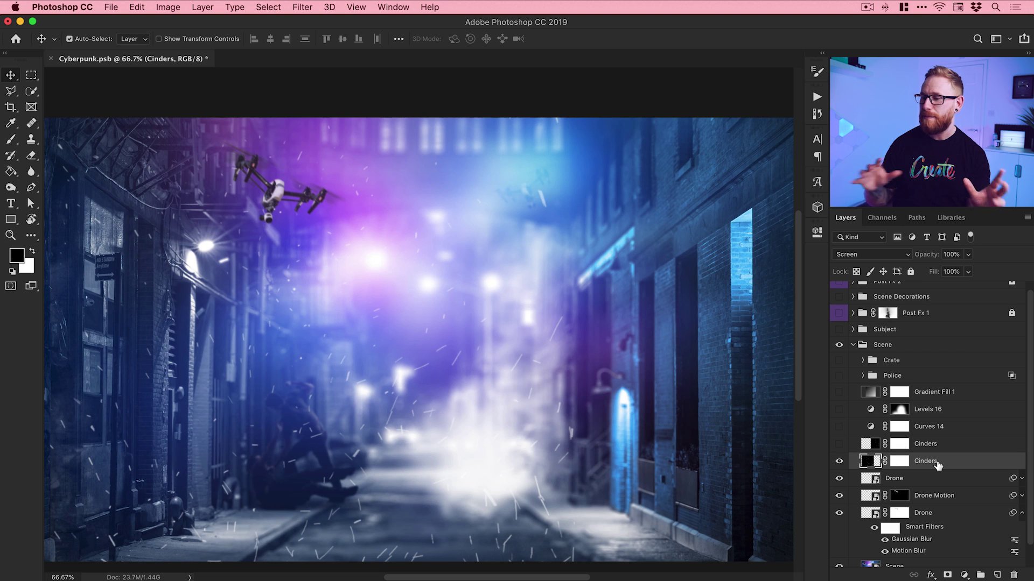
pyautogui.click(897, 256)
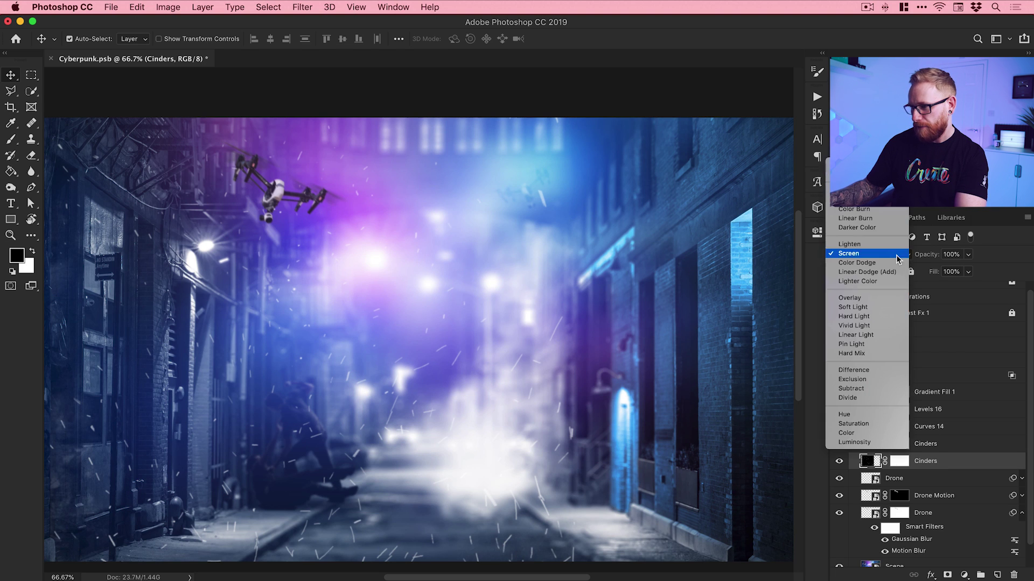
pyautogui.click(850, 165)
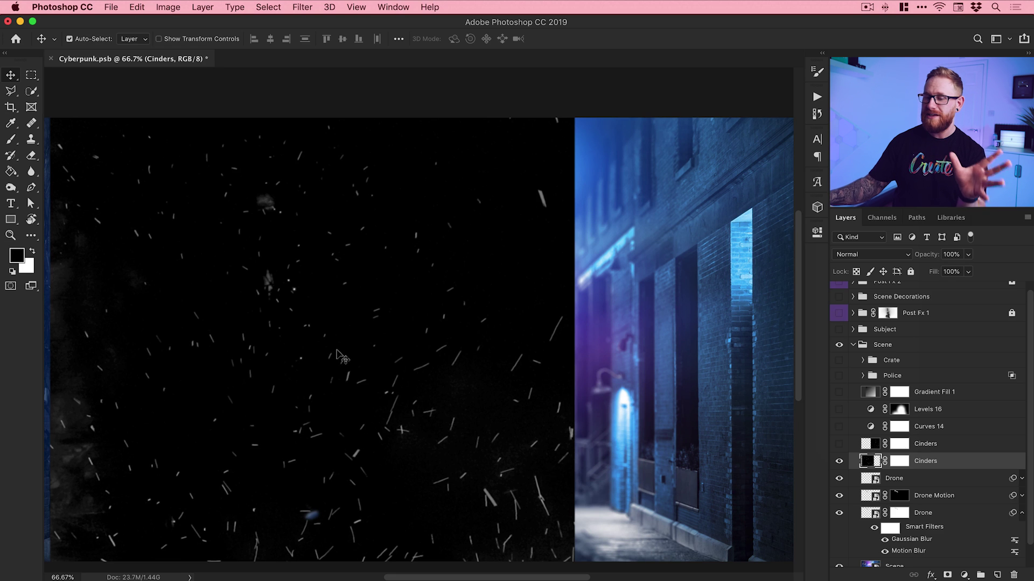
pyautogui.click(864, 253)
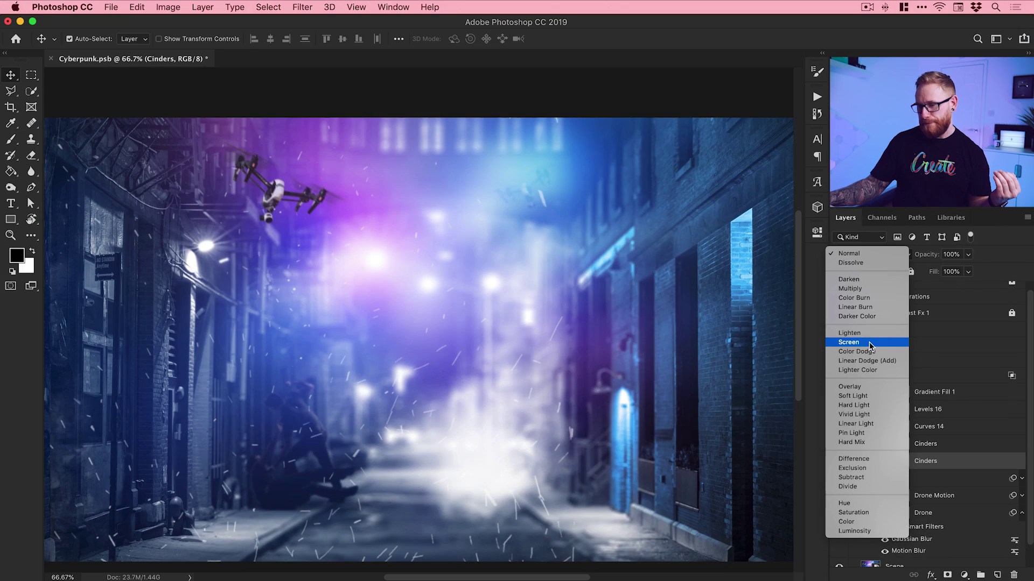
pyautogui.click(870, 342)
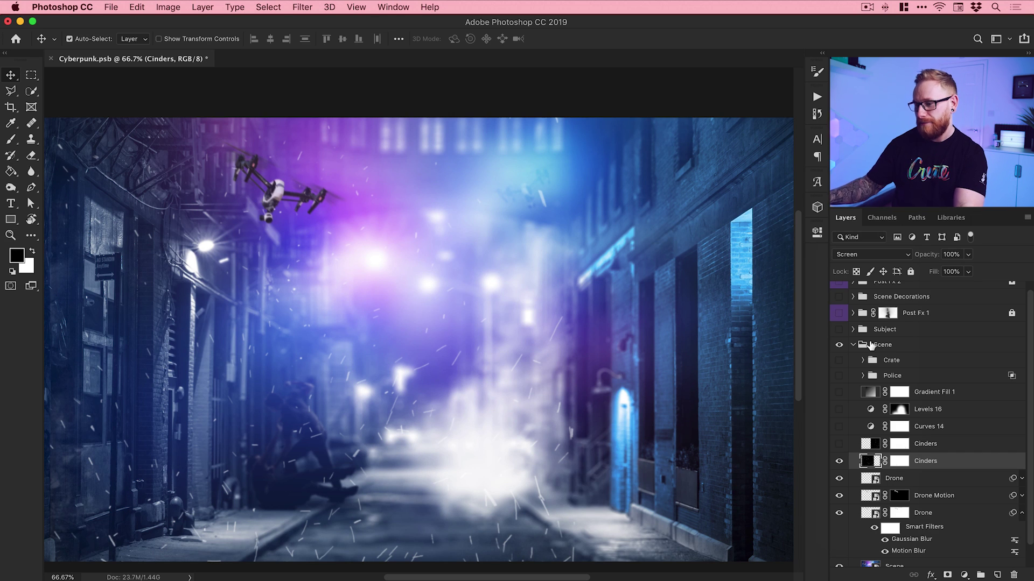
# Step: Show the upper Cinders, Curves 14 and Levels 16 layers, and look through the available adjustment layer types without adding one
pyautogui.click(839, 444)
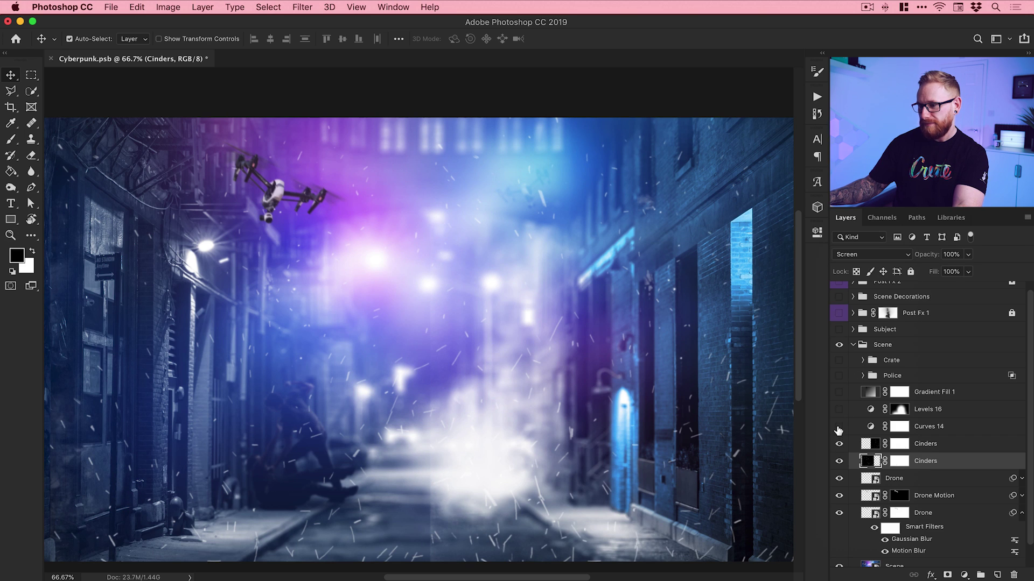
pyautogui.click(838, 427)
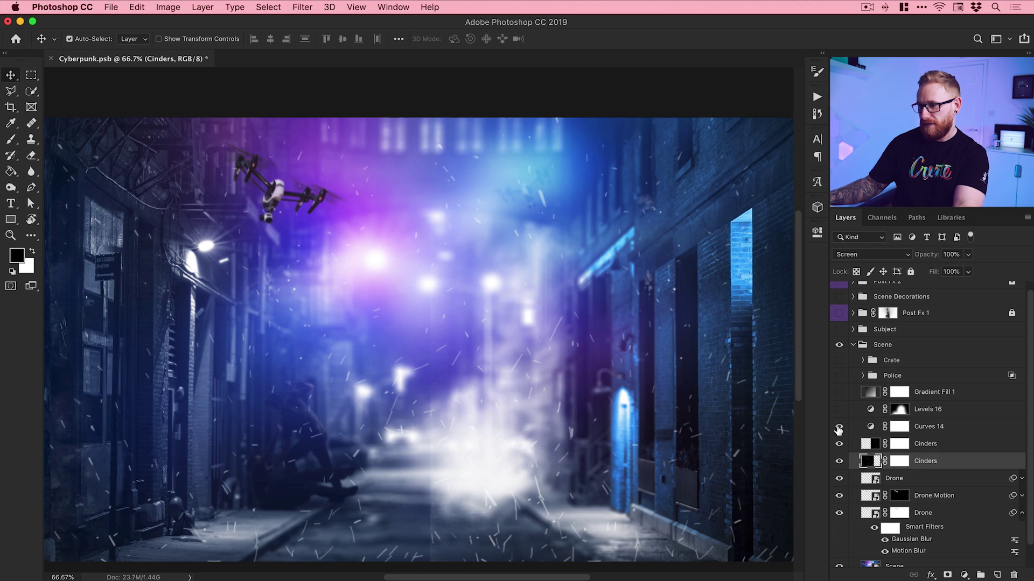
pyautogui.click(839, 411)
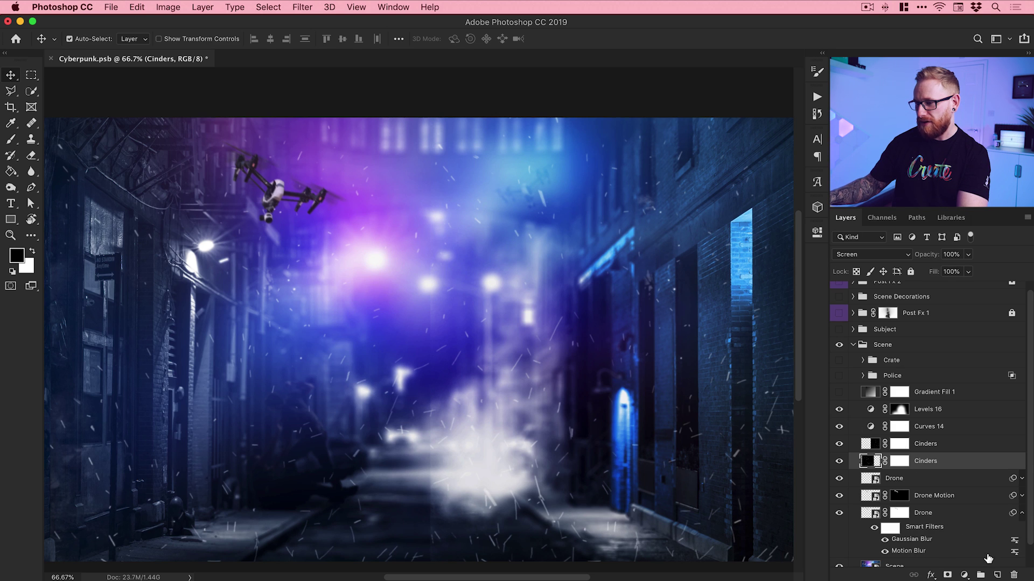
pyautogui.click(965, 575)
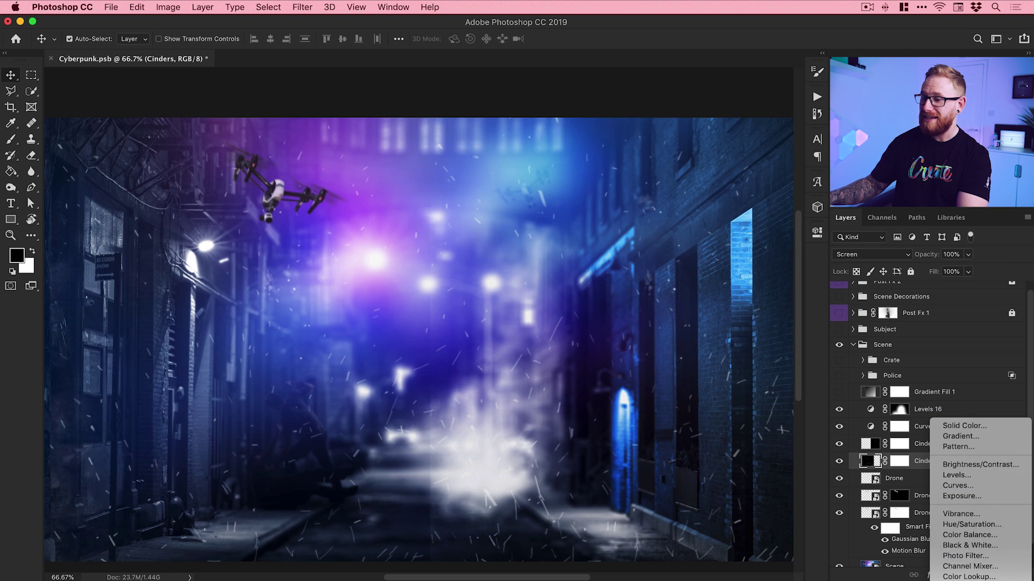
pyautogui.click(919, 462)
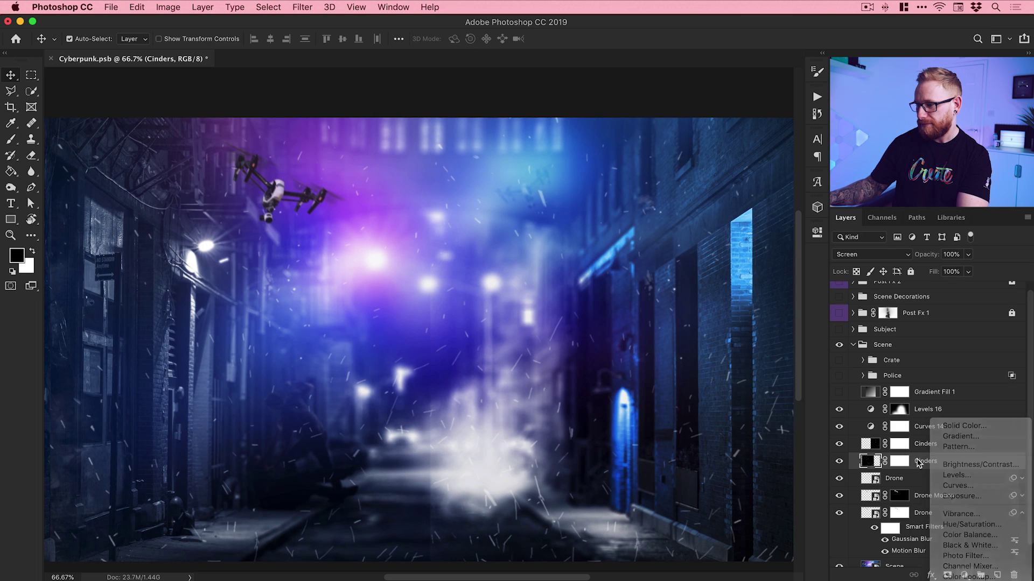
# Step: Show the Gradient Fill 1 layer and the Police and Crate groups, and collapse the Scene group
pyautogui.click(840, 393)
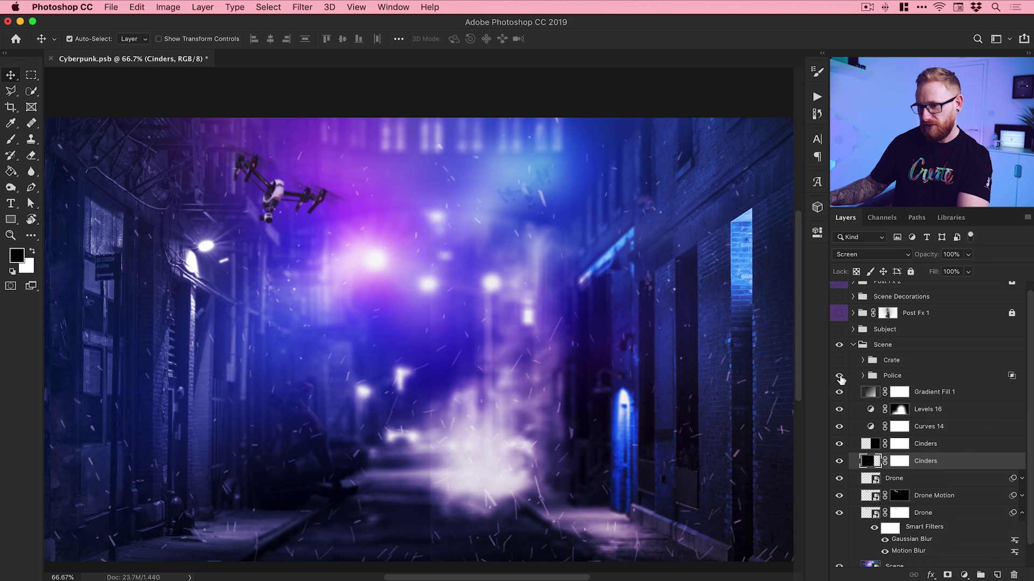
pyautogui.click(840, 376)
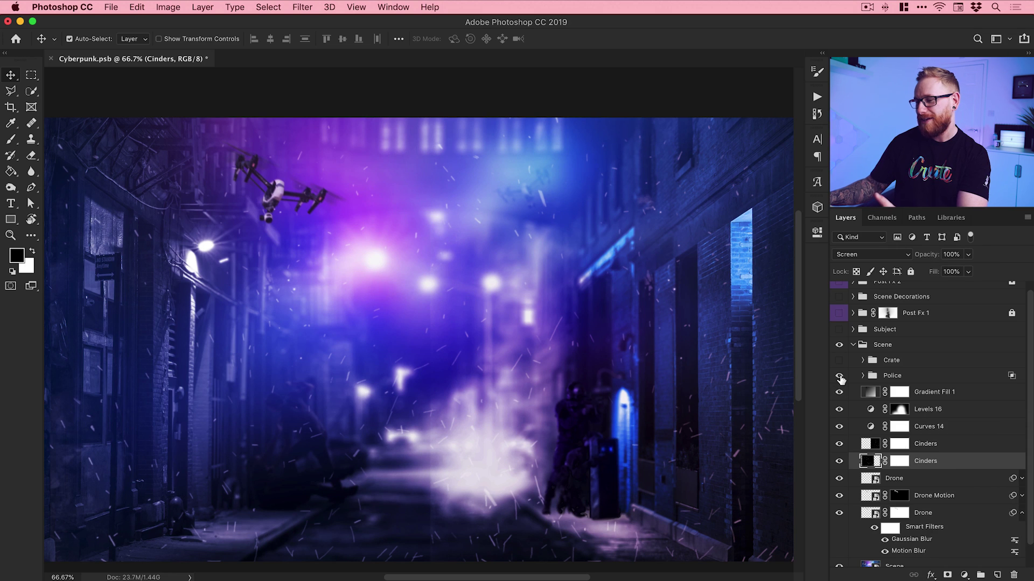
pyautogui.click(839, 361)
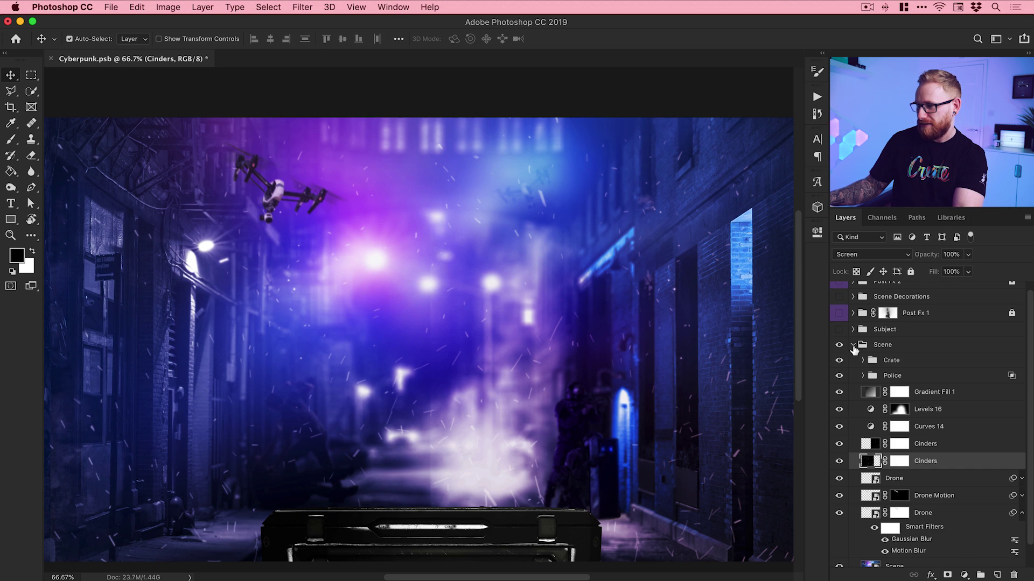
pyautogui.click(853, 344)
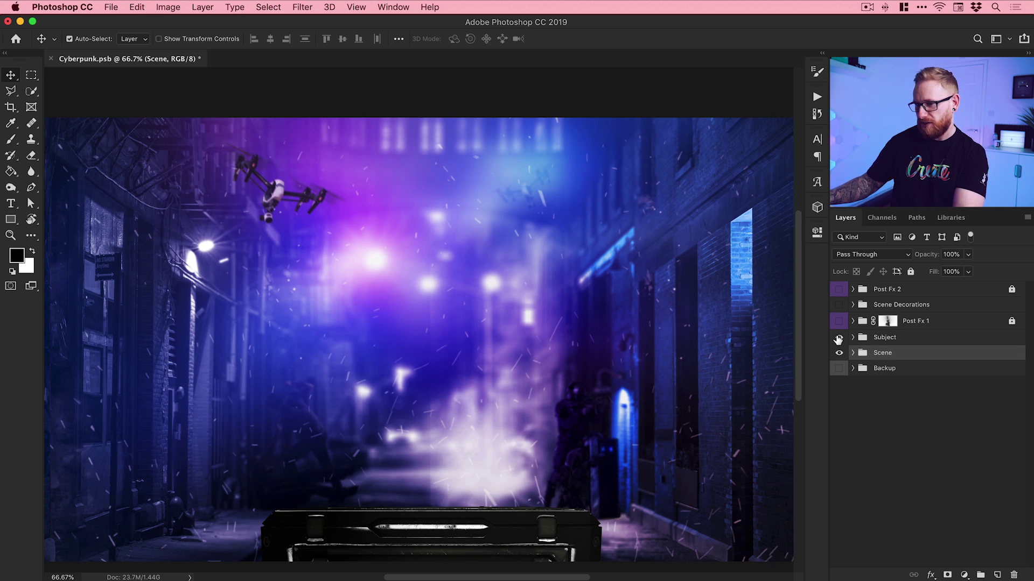
# Step: Show and expand the Subject group, and compare the woman with the Blood group on and off, leaving it hidden
pyautogui.click(839, 337)
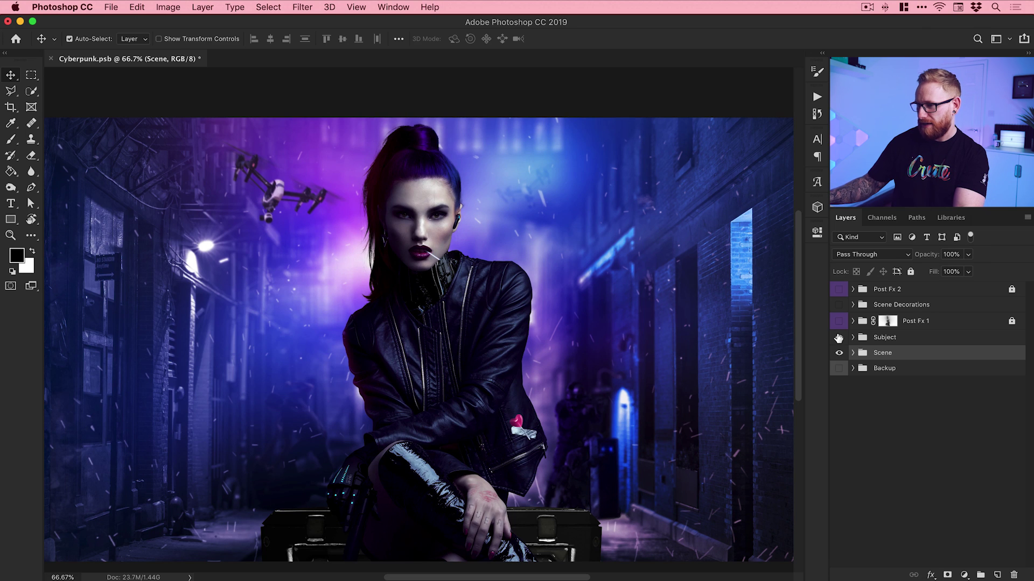
pyautogui.click(853, 337)
pyautogui.click(839, 354)
pyautogui.click(840, 354)
pyautogui.click(840, 354)
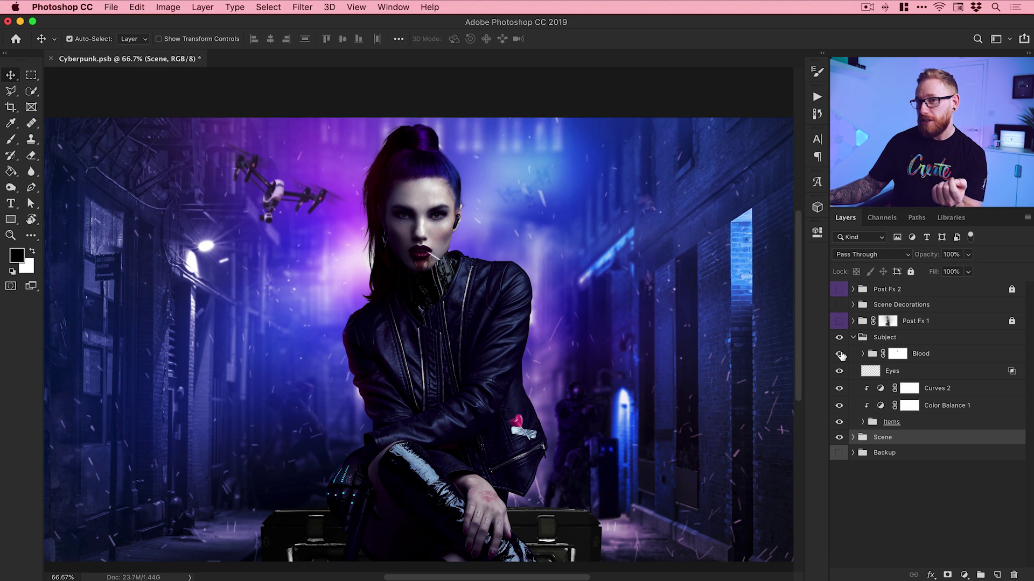
pyautogui.click(840, 353)
# Step: Compare the woman's face at 400% with the Eyes layer off and on
pyautogui.press('z')
pyautogui.click(424, 220)
pyautogui.click(424, 220)
pyautogui.click(424, 221)
pyautogui.click(424, 220)
pyautogui.press('v')
pyautogui.click(839, 371)
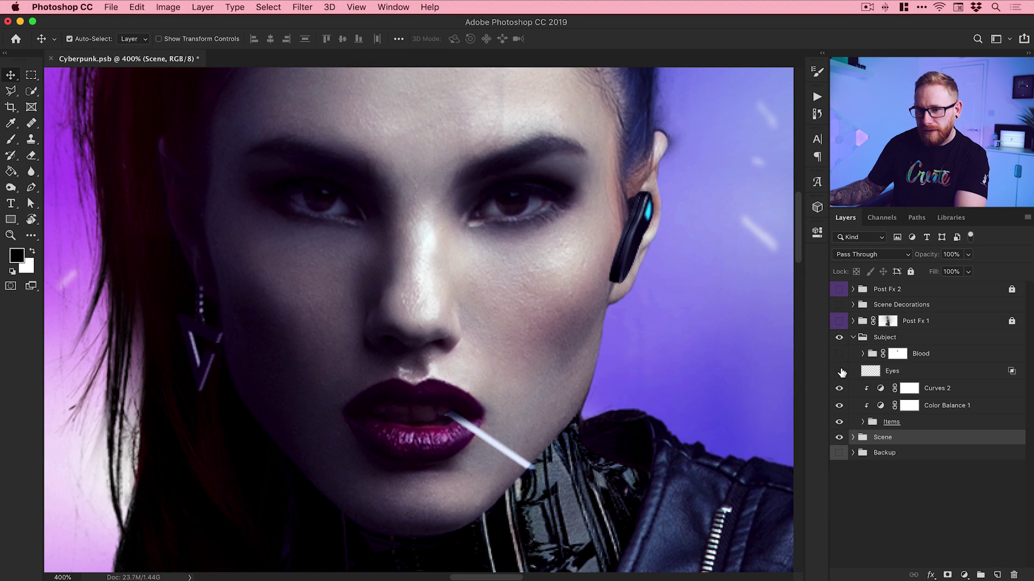
pyautogui.click(840, 372)
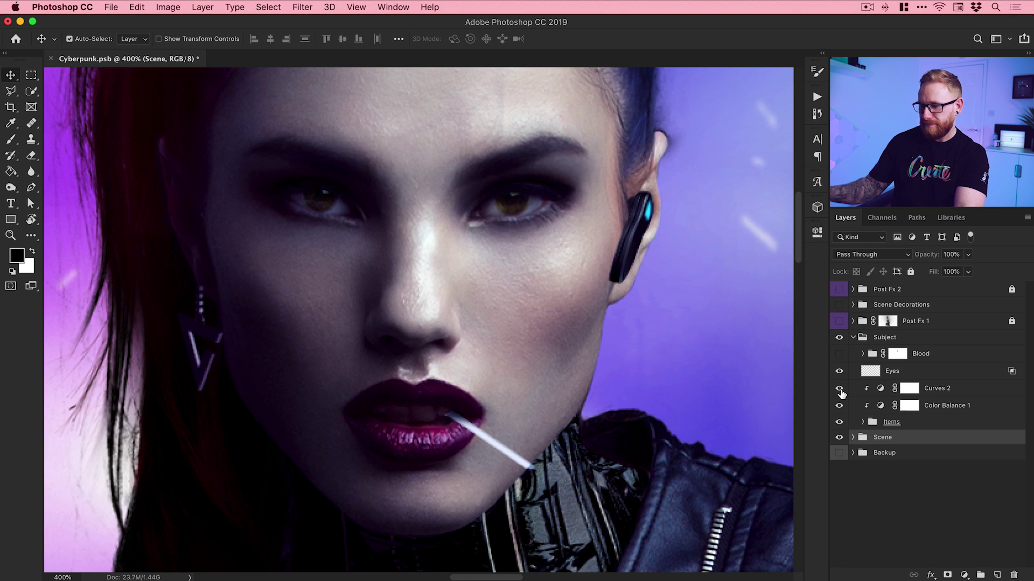
# Step: Compare the subject's colouring with the Curves 2 and Color Balance 1 adjustments off and on
pyautogui.press('super+minus')
pyautogui.press('super+minus')
pyautogui.click(840, 389)
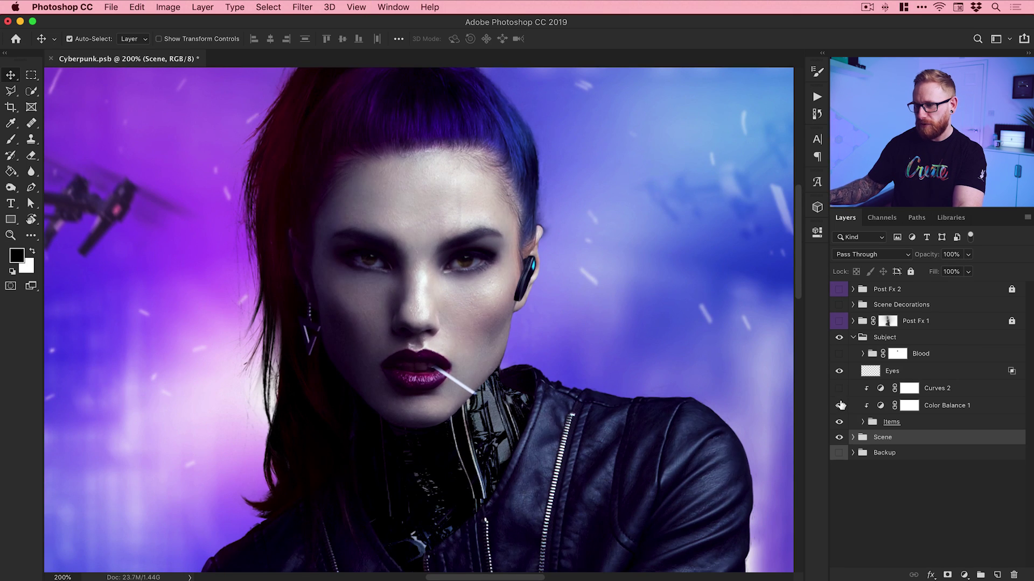
pyautogui.click(841, 407)
pyautogui.press('super+minus')
pyautogui.press('super+minus')
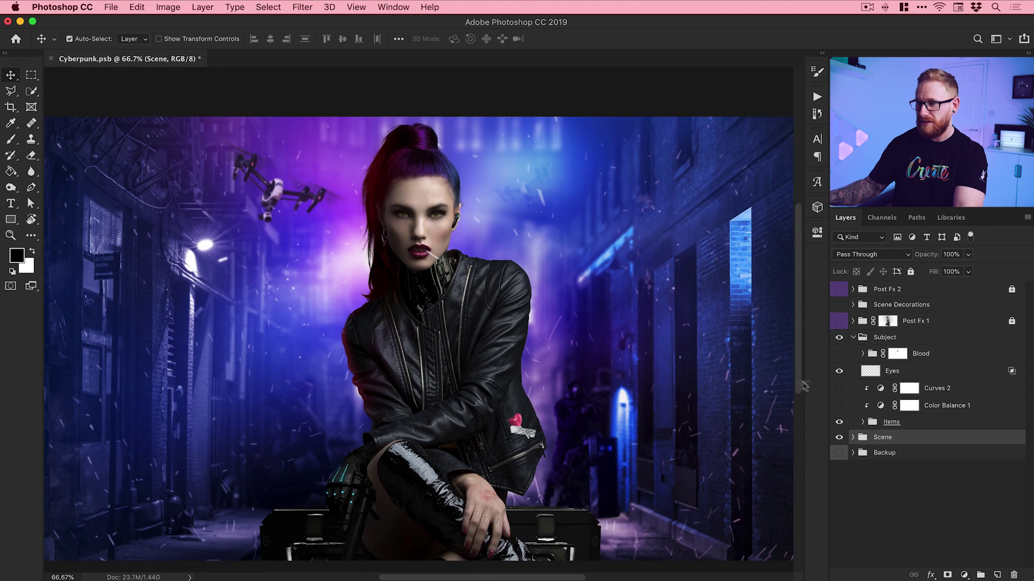
pyautogui.click(839, 407)
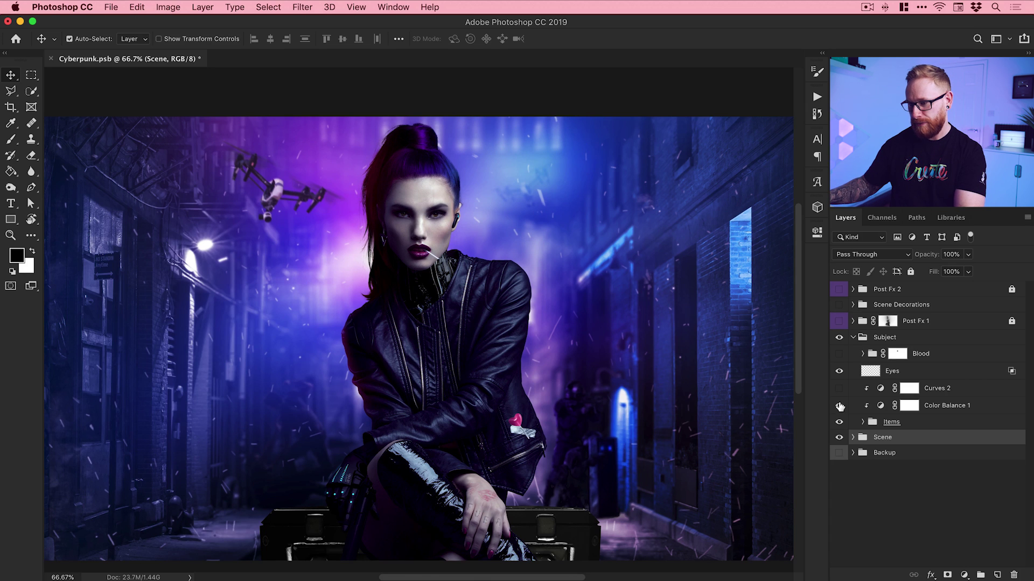
pyautogui.click(839, 389)
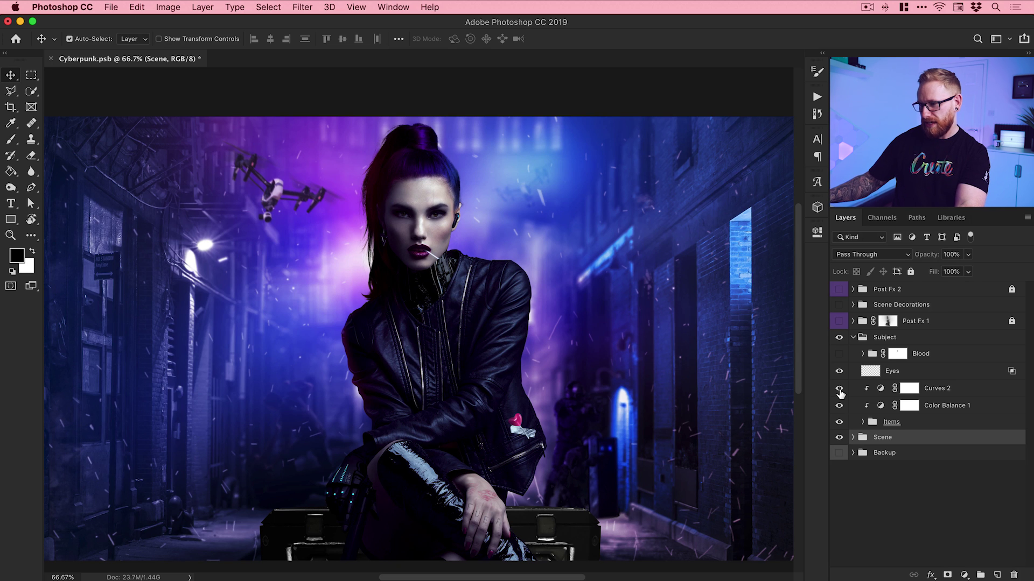
# Step: Expand the Items group and compare the Pistol and Cyborg Hand groups off and on at 300%
pyautogui.click(862, 422)
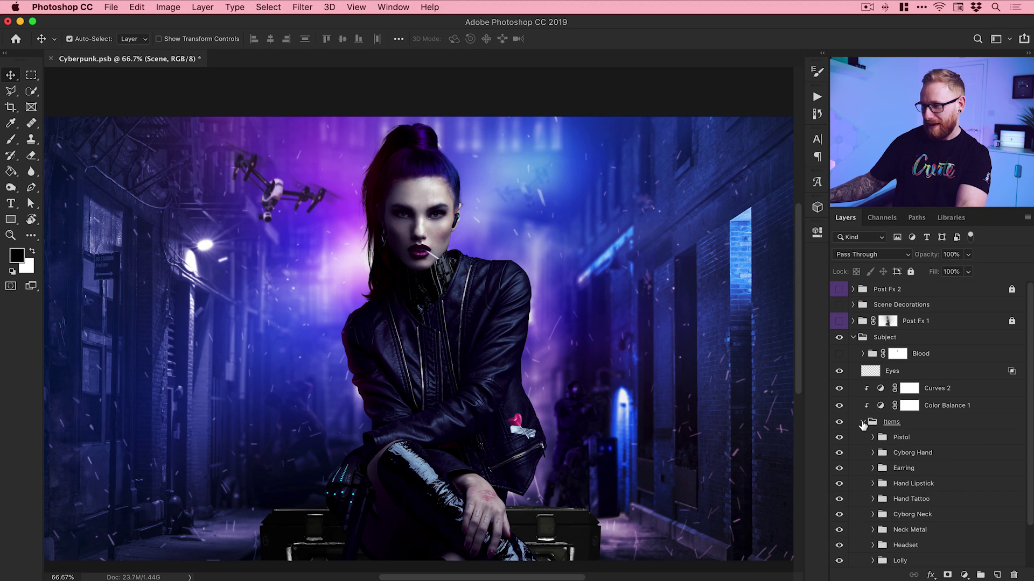
pyautogui.scroll(-2, 941, 455)
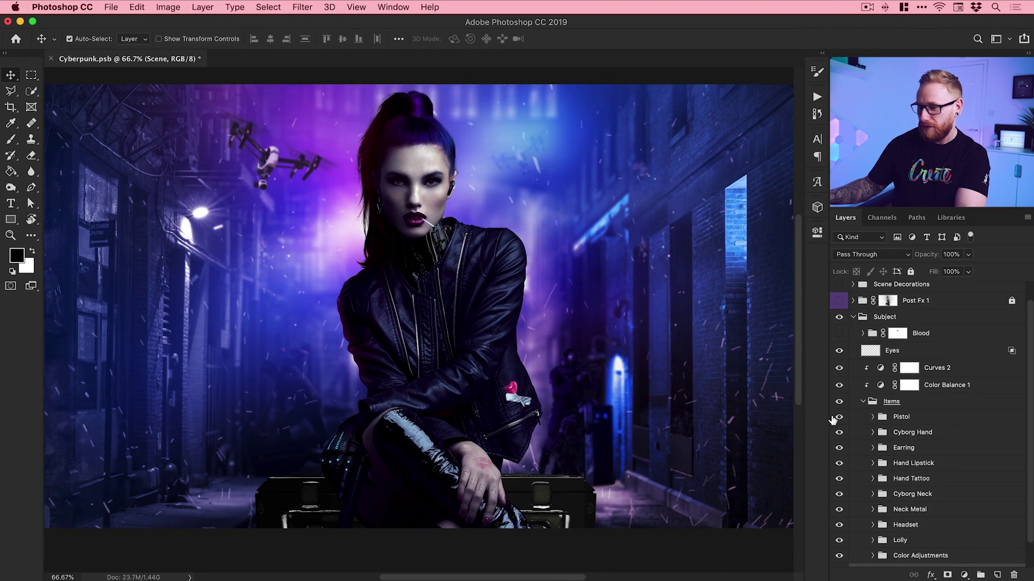
pyautogui.press('z')
pyautogui.click(375, 496)
pyautogui.moveTo(375, 496)
pyautogui.mouseDown()
pyautogui.moveTo(353, 498)
pyautogui.moveTo(376, 501)
pyautogui.mouseUp()
pyautogui.press('v')
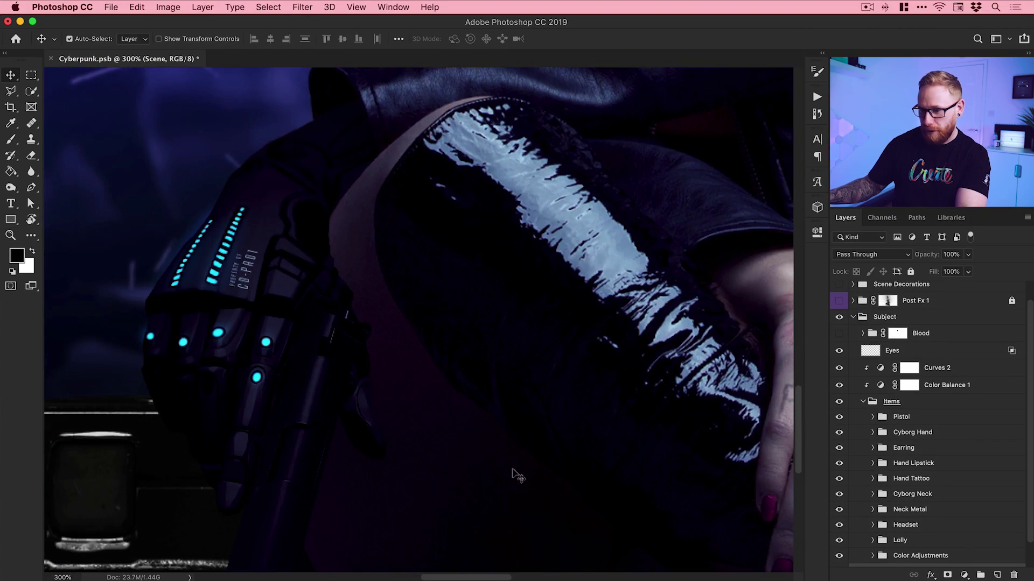
pyautogui.click(840, 417)
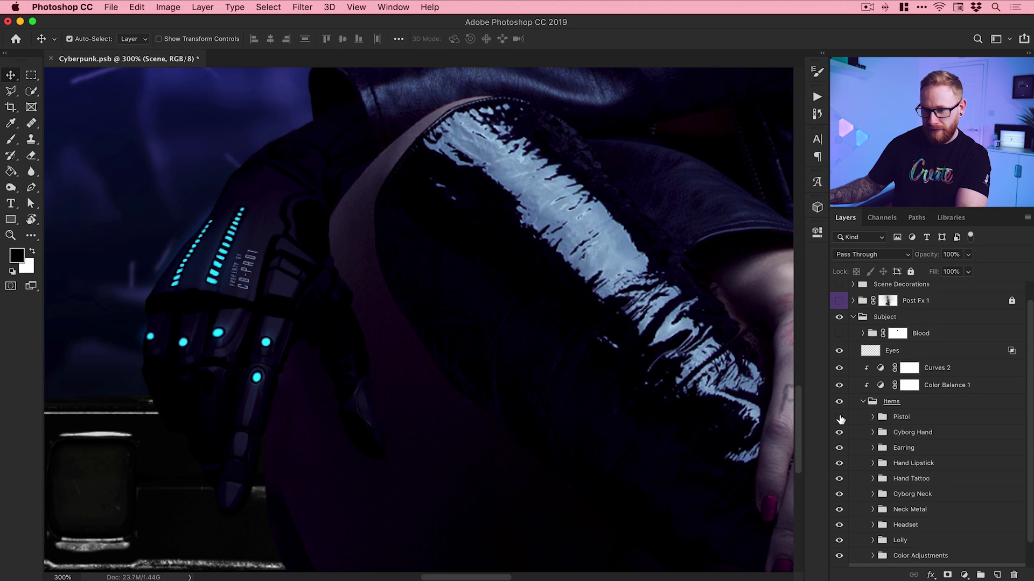
pyautogui.click(840, 418)
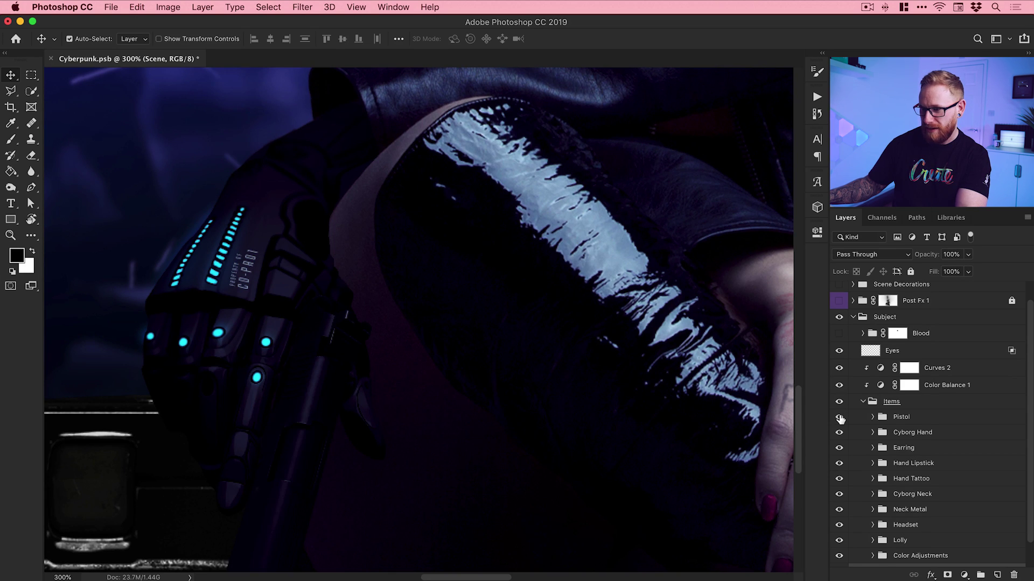
pyautogui.click(838, 436)
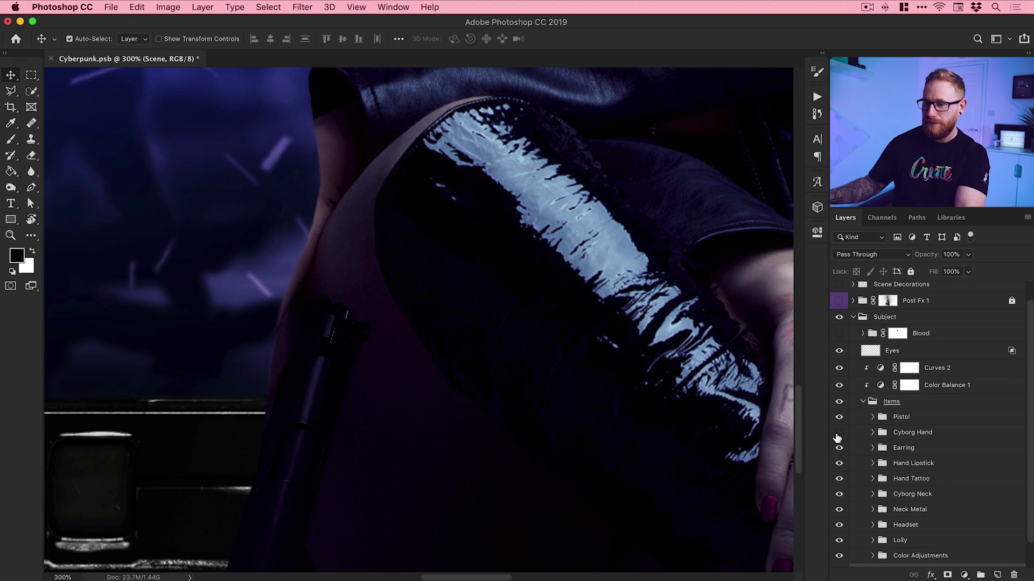
pyautogui.click(837, 436)
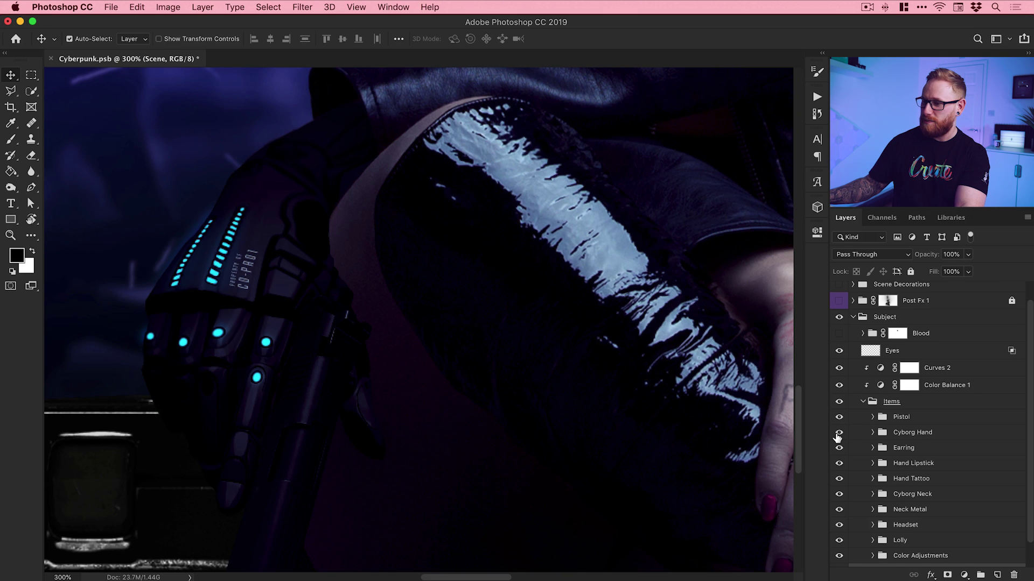
# Step: Expand the Cyborg Hand group, hide the two Glow layers below LEDs, and compare the Finger Lights layer off and on
pyautogui.click(873, 433)
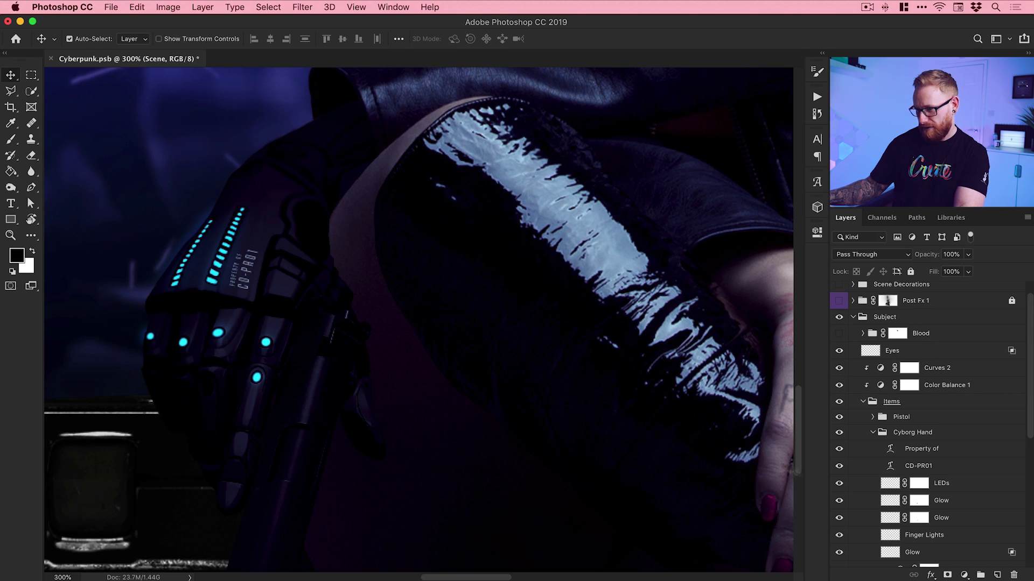
pyautogui.click(839, 501)
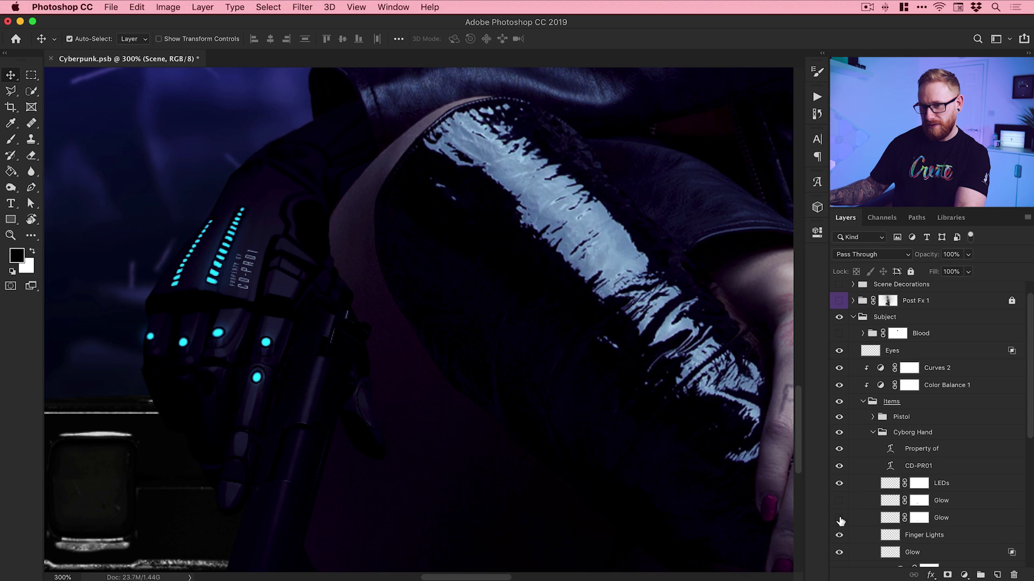
pyautogui.click(839, 518)
pyautogui.click(839, 535)
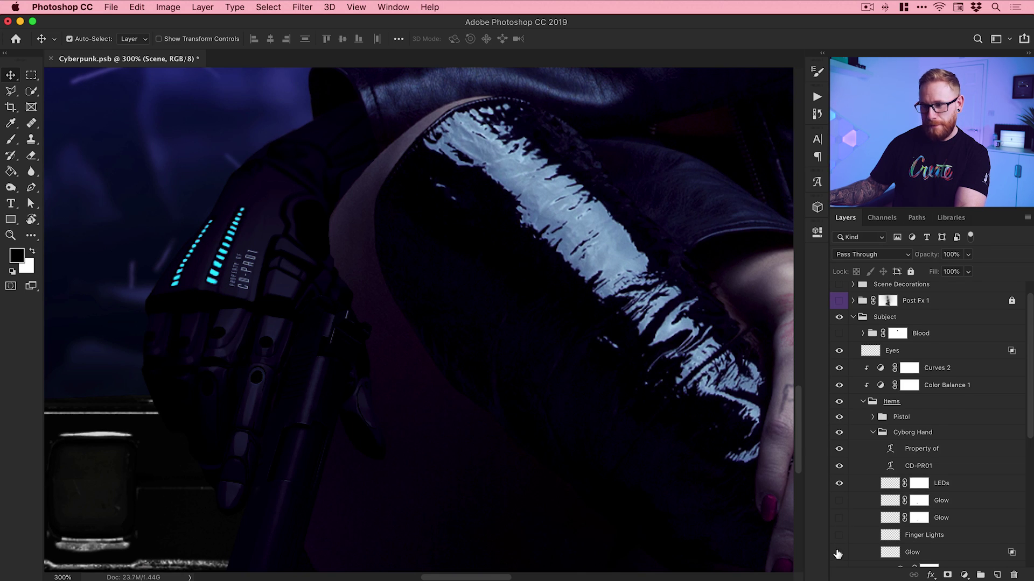
pyautogui.click(839, 535)
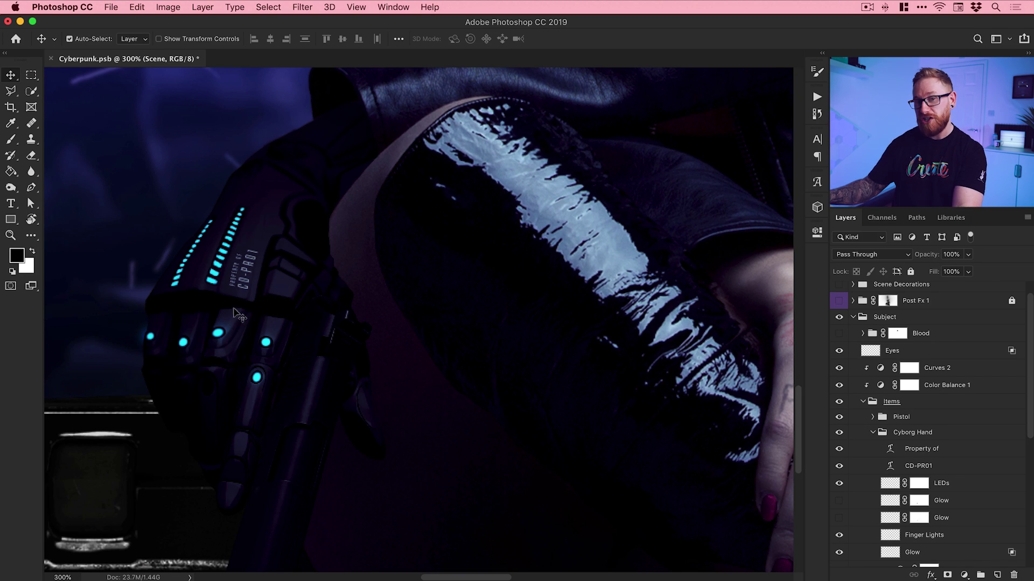
# Step: Hide the cyborg hand's Levels 1, Hue/Saturation 20 and Color Balance 3 adjustments, and compare Color Balance 3 alone, leaving it on
pyautogui.scroll(-3, 890, 455)
pyautogui.scroll(-2, 890, 455)
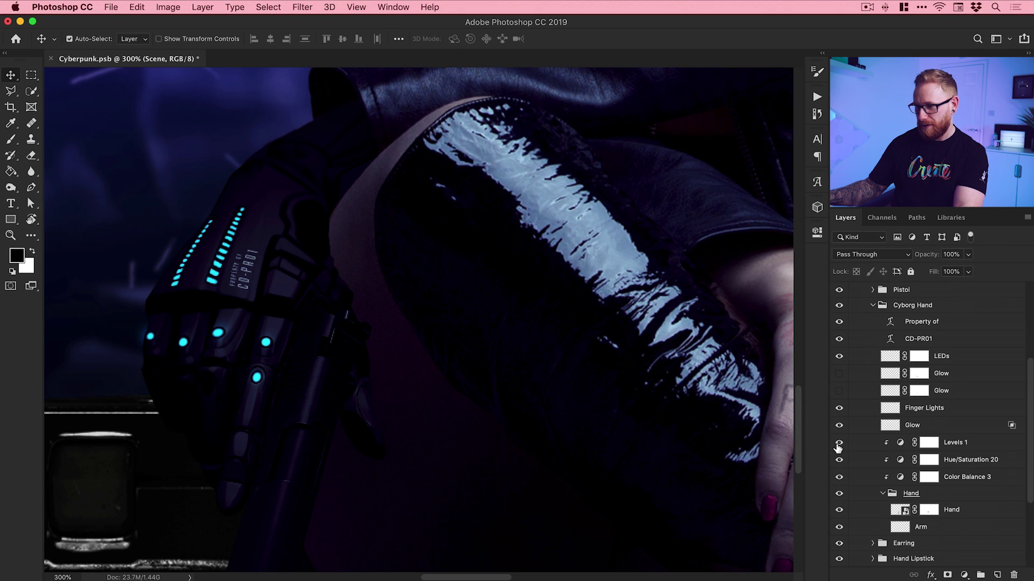
pyautogui.click(838, 462)
pyautogui.click(838, 476)
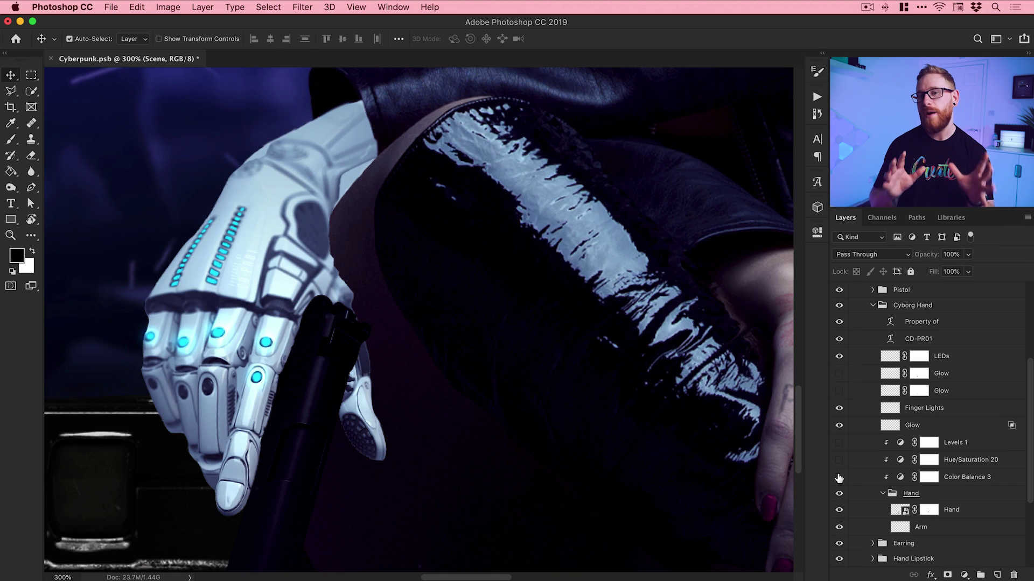
pyautogui.click(839, 477)
pyautogui.click(838, 478)
pyautogui.click(839, 478)
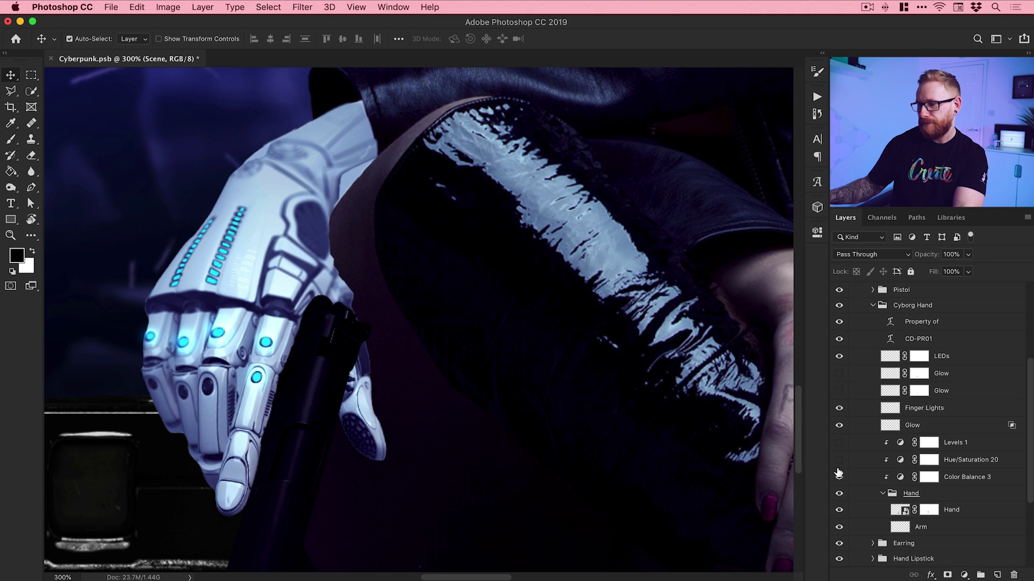
# Step: Compare the cyborg hand with Hue/Saturation 20 off and on, and turn Levels 1 back on
pyautogui.click(838, 460)
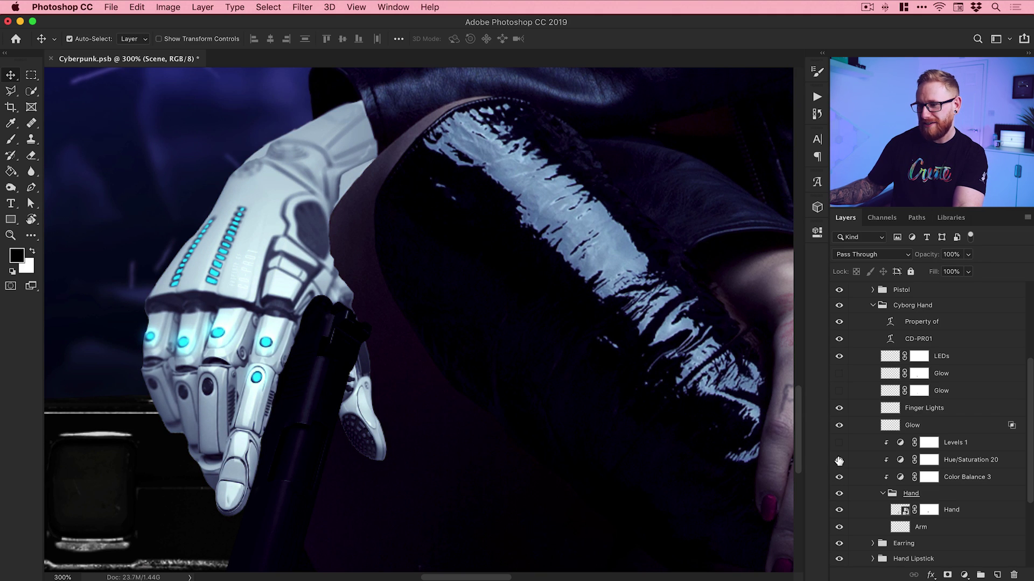
pyautogui.click(839, 460)
pyautogui.click(838, 460)
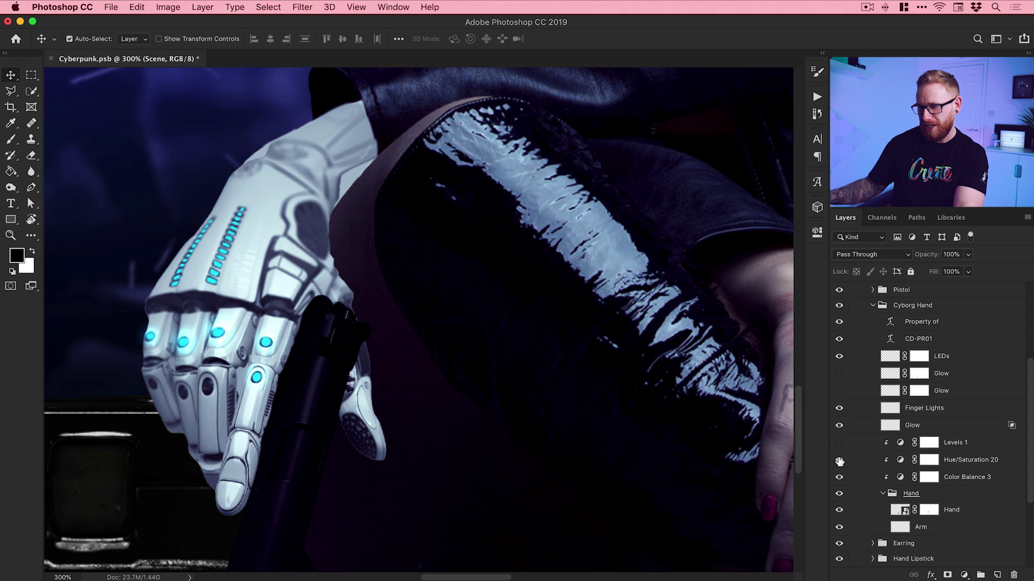
pyautogui.click(839, 443)
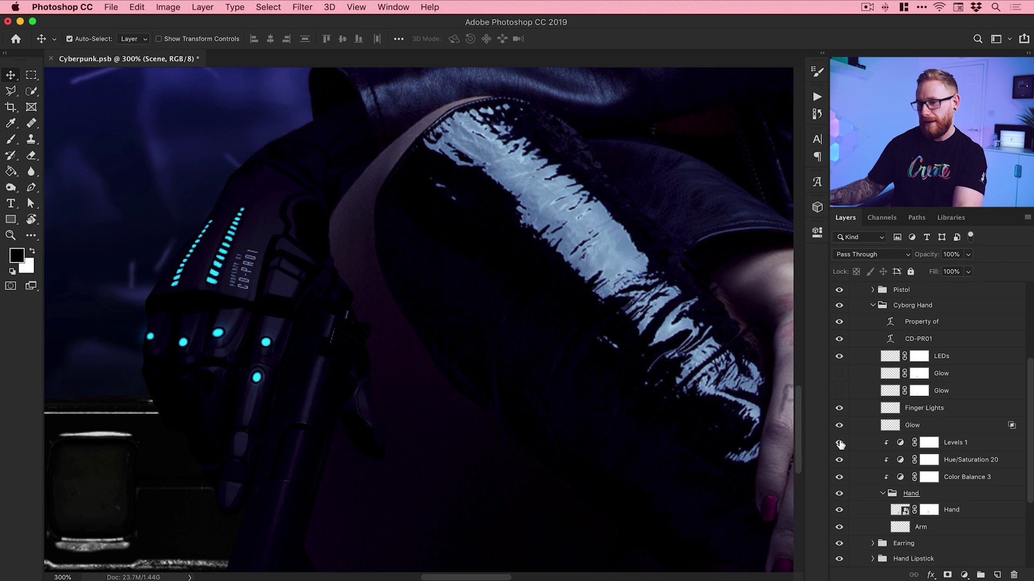
# Step: Compare the image with the Hand layer inside the Hand group off and on
pyautogui.scroll(-2, 840, 443)
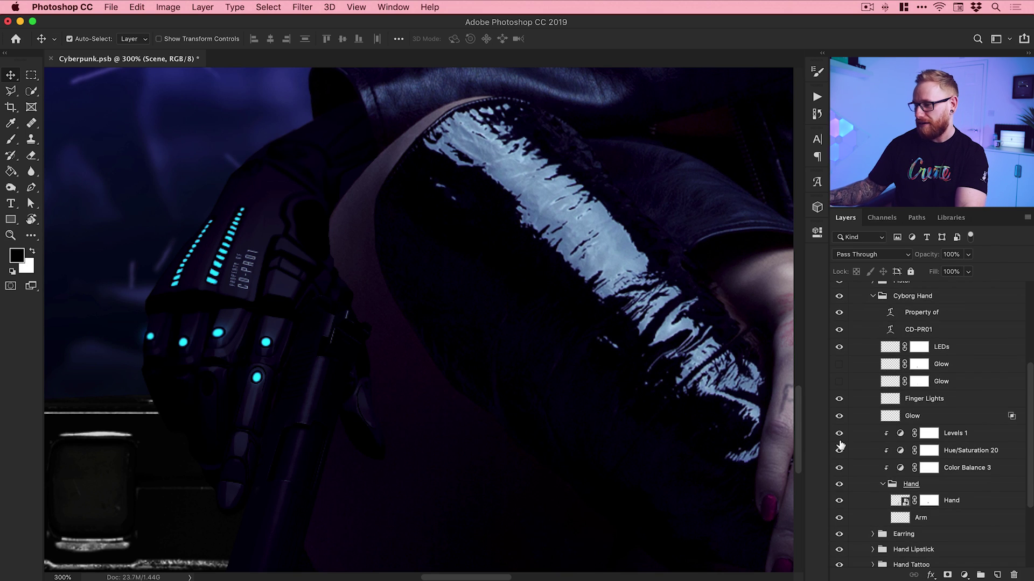
pyautogui.click(840, 483)
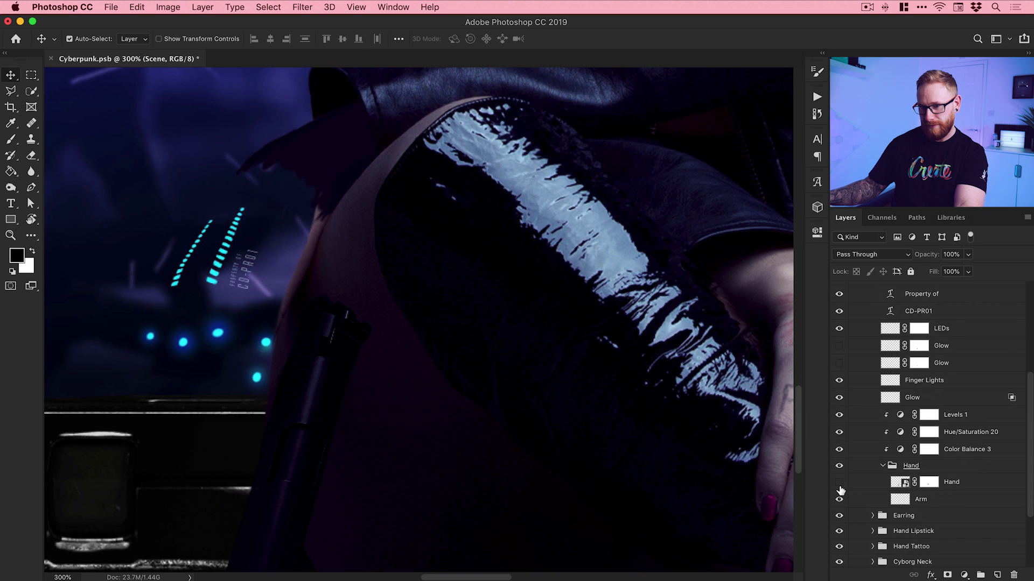
pyautogui.click(840, 483)
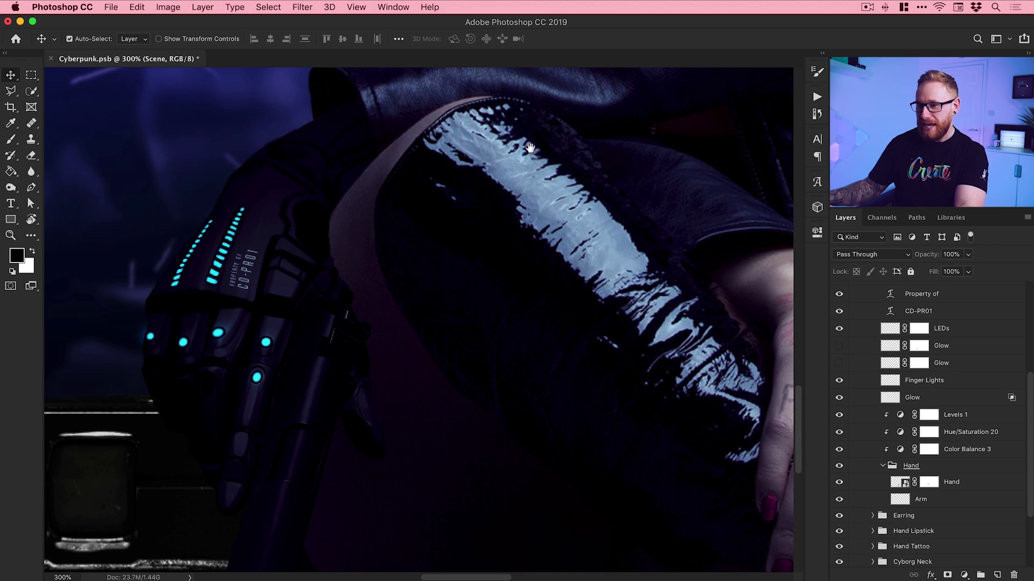
# Step: Bring the woman's tattooed hand into view and hide the Earring and Hand Lipstick groups
pyautogui.scroll(15, 414, 535)
pyautogui.scroll(3, 414, 535)
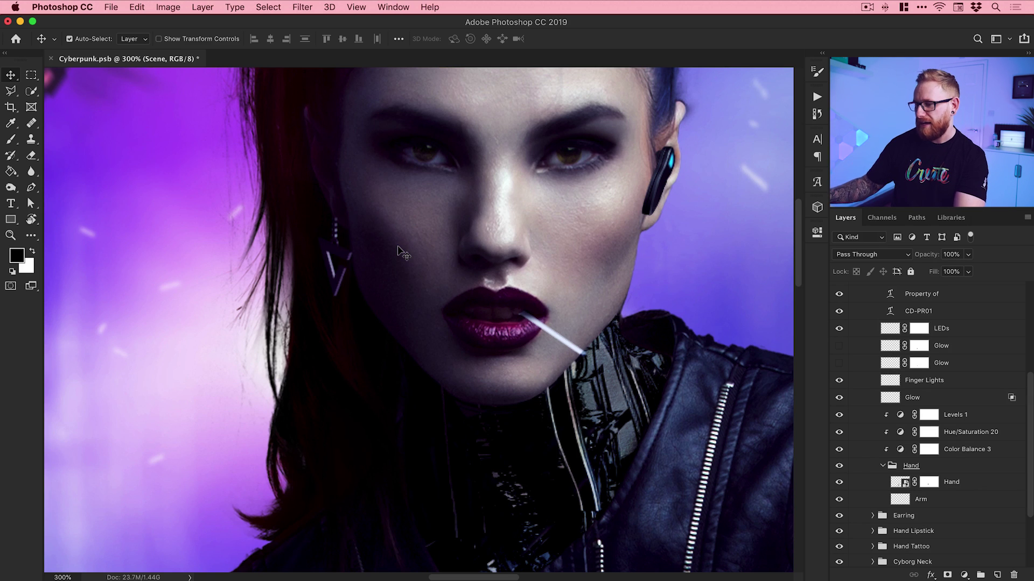
pyautogui.moveTo(625, 517); pyautogui.dragTo(597, 237)
pyautogui.moveTo(577, 487)
pyautogui.mouseDown()
pyautogui.moveTo(565, 381)
pyautogui.moveTo(517, 172)
pyautogui.mouseUp()
pyautogui.moveTo(554, 499)
pyautogui.mouseDown()
pyautogui.moveTo(486, 307)
pyautogui.moveTo(478, 197)
pyautogui.mouseUp()
pyautogui.moveTo(588, 444); pyautogui.dragTo(505, 227)
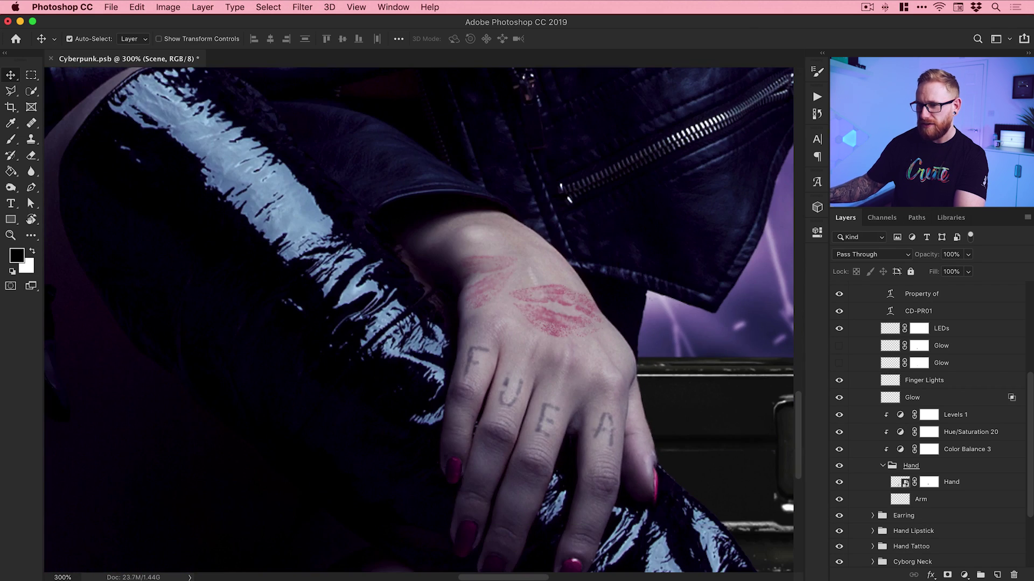
pyautogui.click(840, 517)
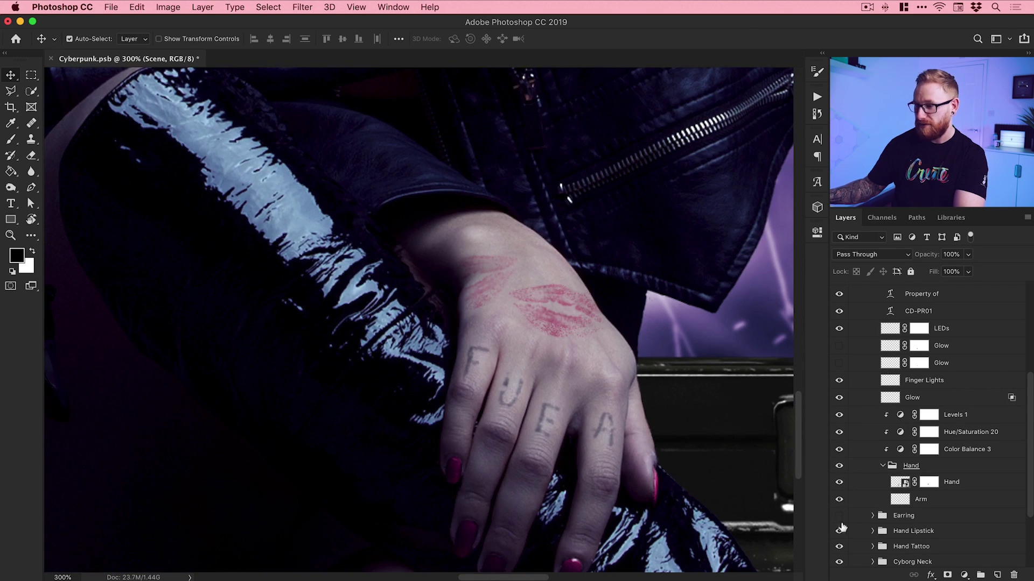
pyautogui.click(839, 531)
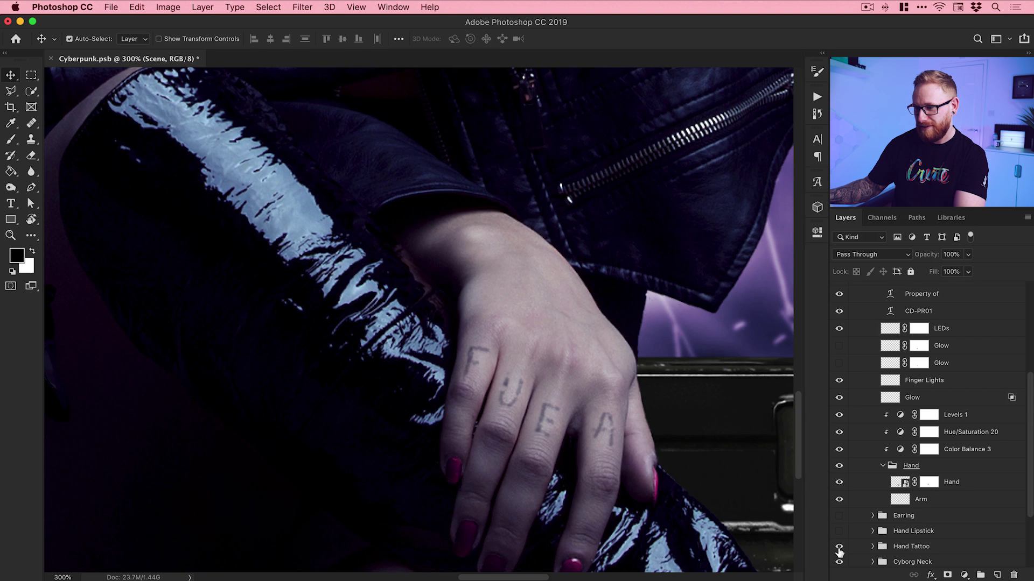
# Step: Compare the fingers with the Hand Tattoo group off and on, leaving the group hidden
pyautogui.click(839, 547)
pyautogui.click(839, 547)
pyautogui.click(839, 547)
pyautogui.scroll(-5, 716, 411)
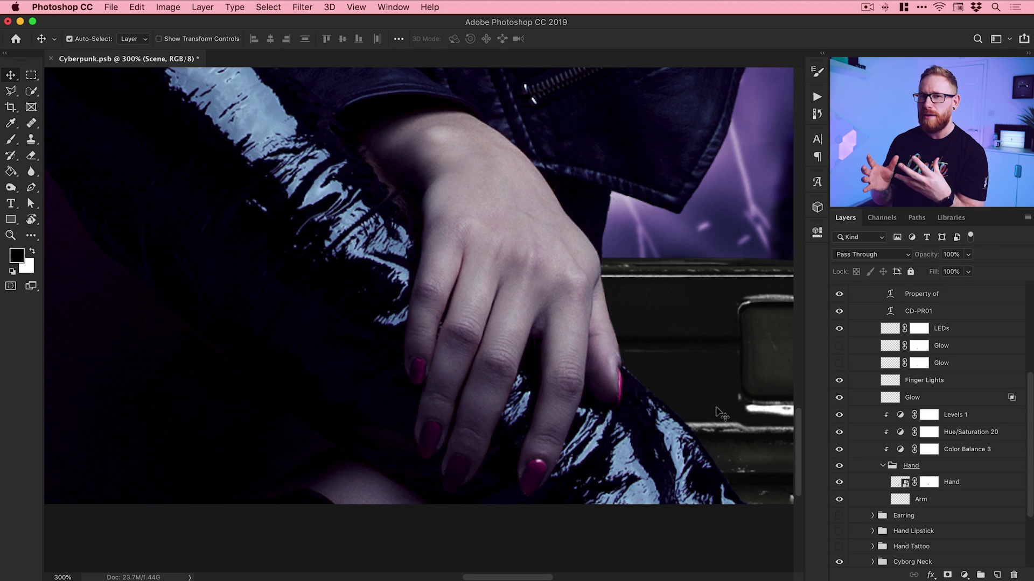
pyautogui.scroll(-1, 885, 448)
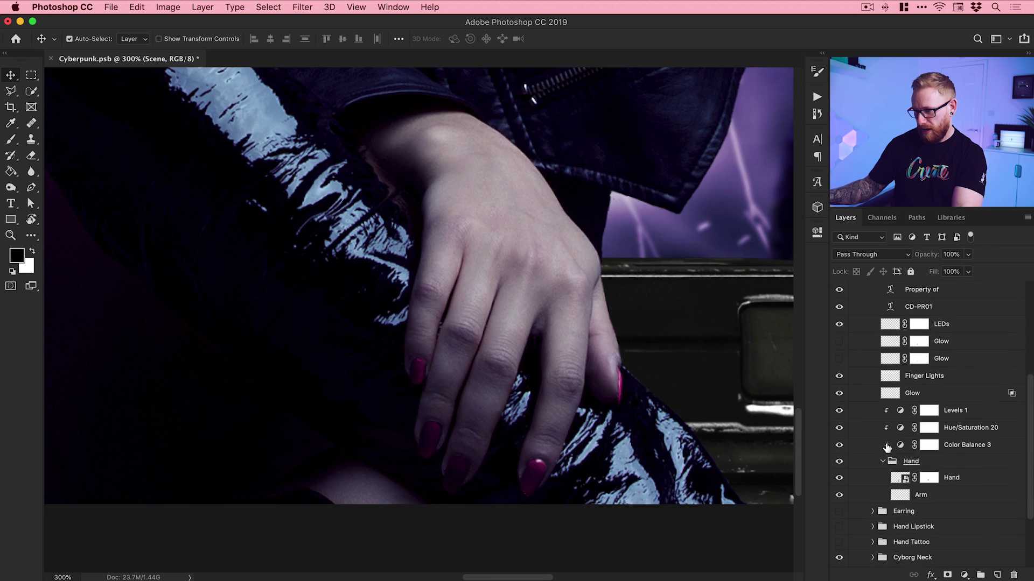
# Step: Compare the woman's neck with the Cyborg Neck group off and on, leaving the group hidden
pyautogui.scroll(5, 667, 274)
pyautogui.scroll(15, 579, 523)
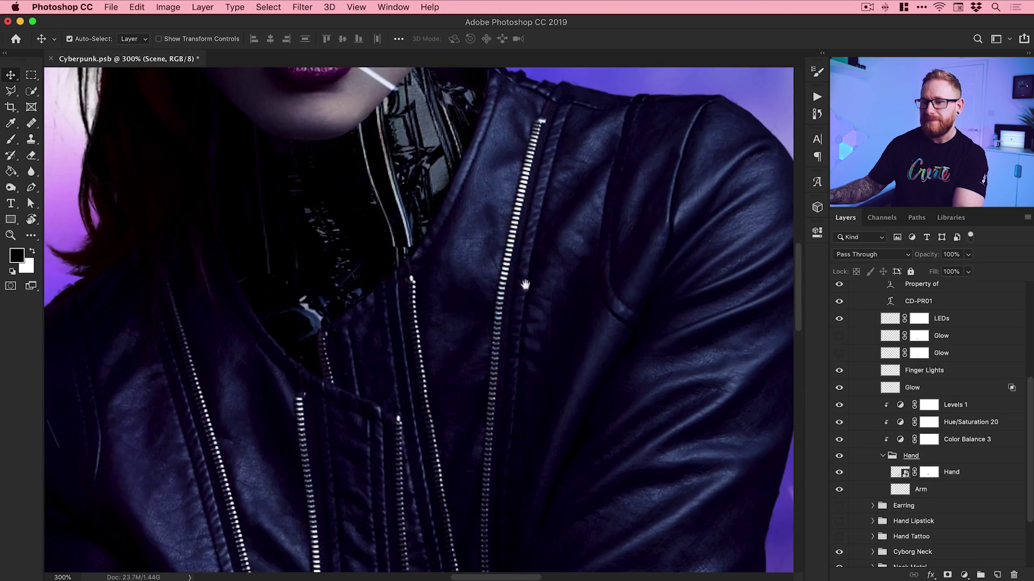
pyautogui.scroll(-2, 964, 530)
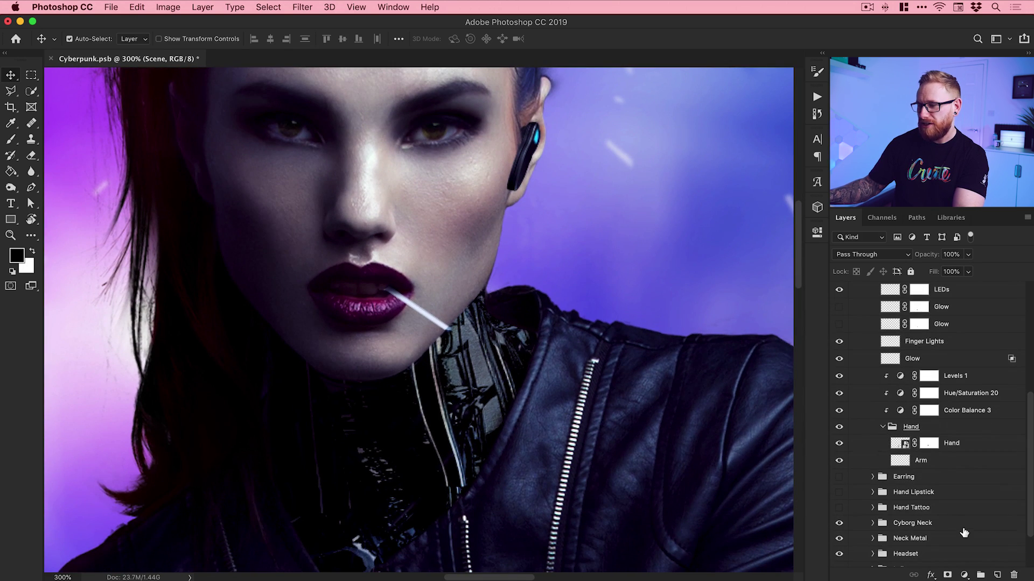
pyautogui.click(840, 524)
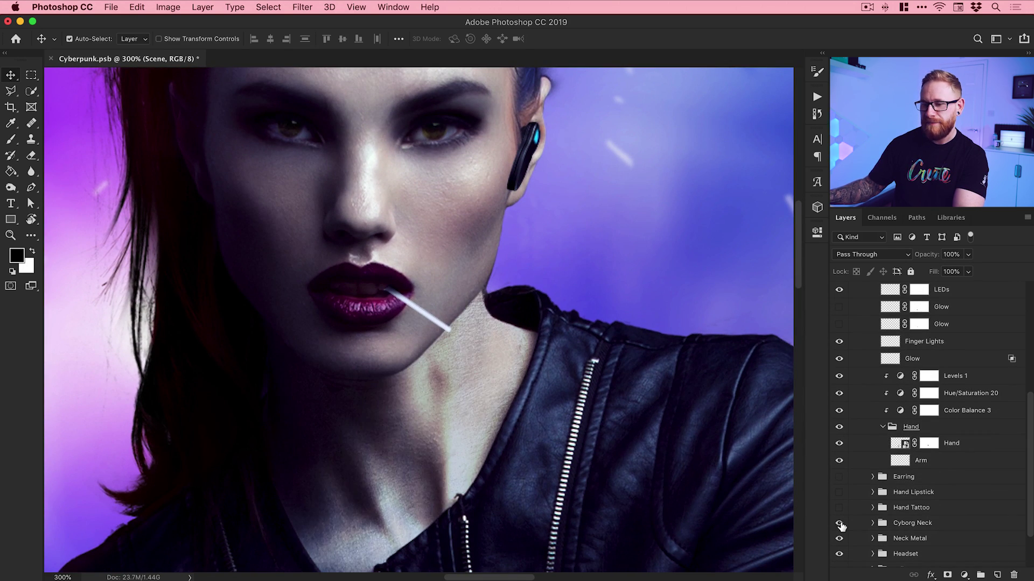
pyautogui.click(840, 524)
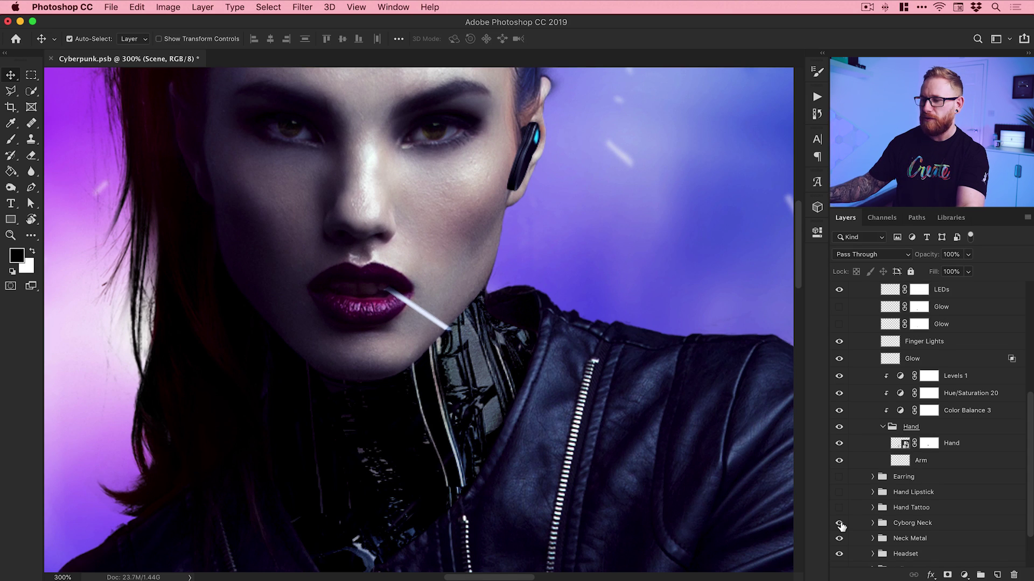
pyautogui.click(840, 524)
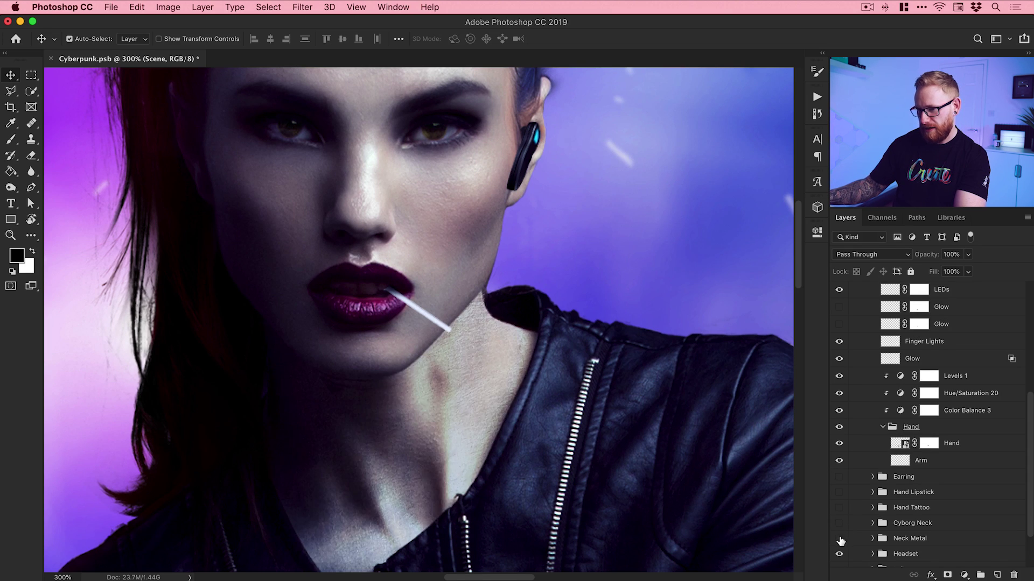
# Step: Hide the Neck Metal group and compare the neck with the two neck groups toggled, leaving both hidden
pyautogui.click(840, 539)
pyautogui.click(839, 524)
pyautogui.click(840, 540)
pyautogui.click(840, 525)
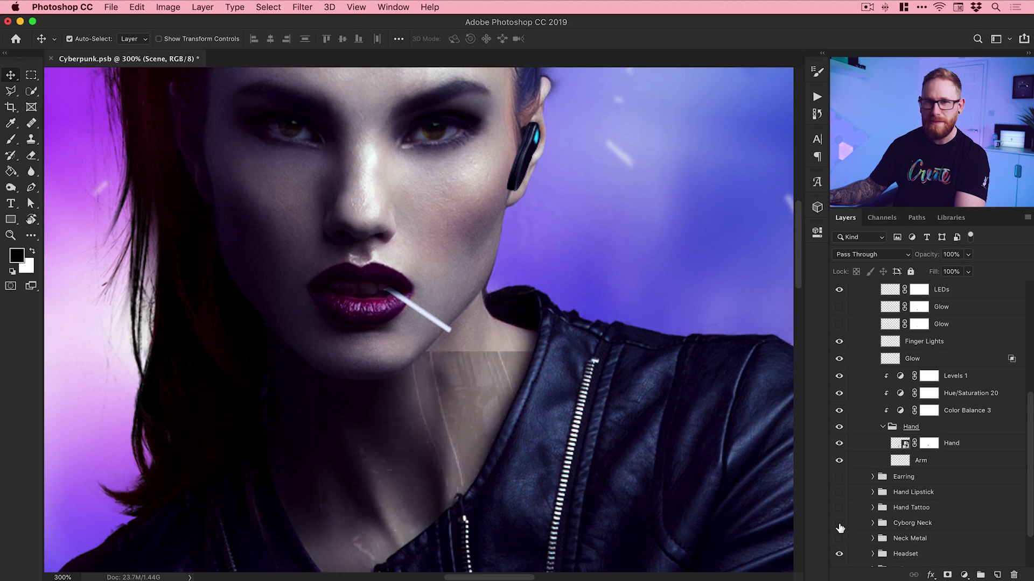
# Step: Hide the Headset group to remove the earpiece from the woman's ear
pyautogui.scroll(-2, 841, 529)
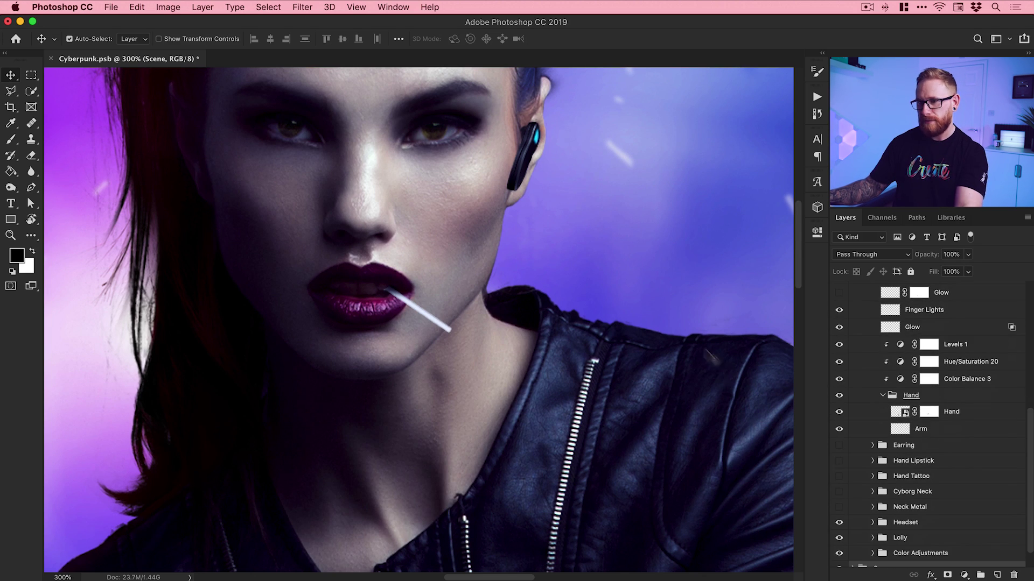
pyautogui.scroll(3, 593, 243)
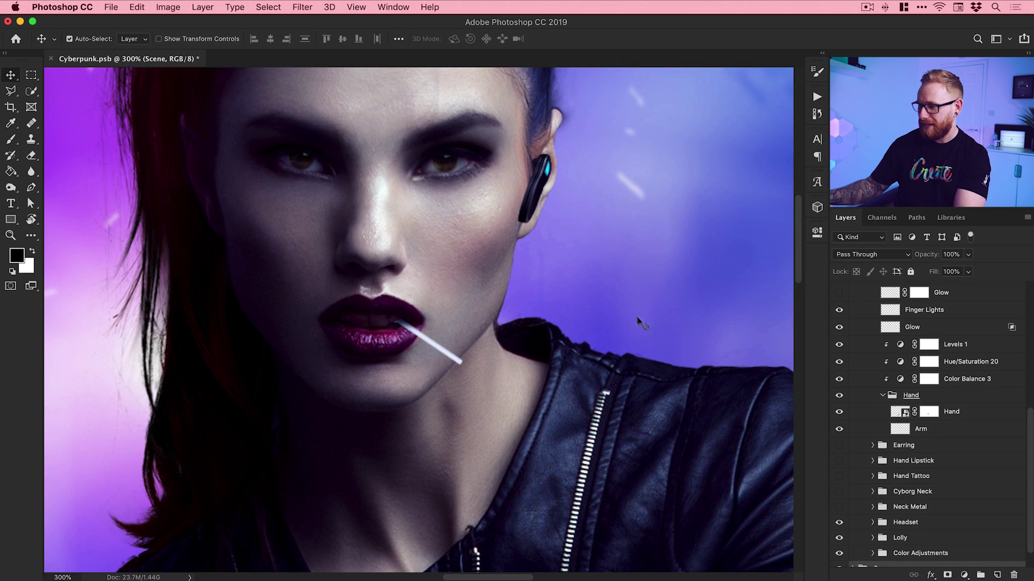
pyautogui.click(839, 524)
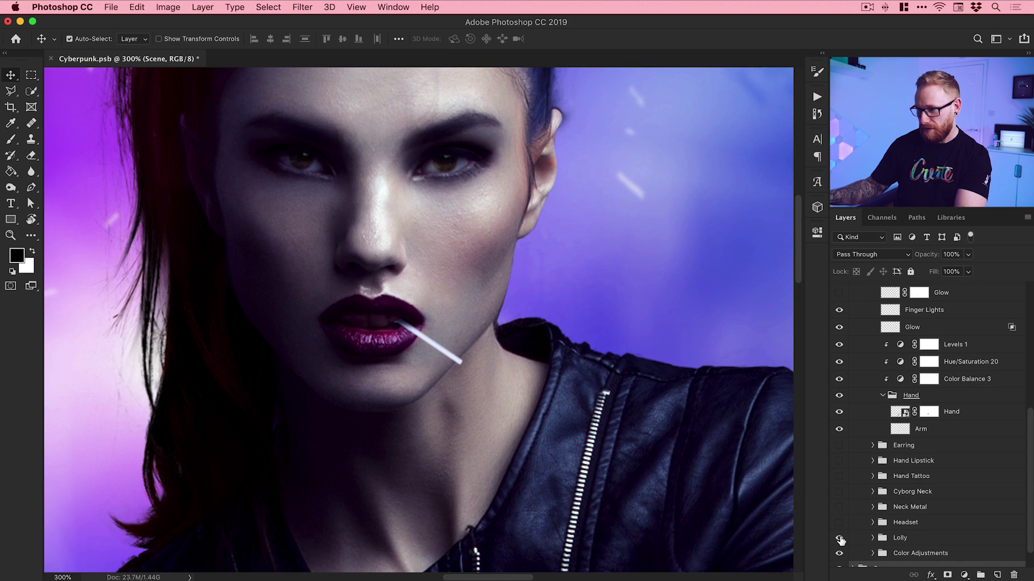
# Step: Compare the mouth and the lollipop taped to the jacket with the Lolly group off and on
pyautogui.click(839, 537)
pyautogui.click(839, 537)
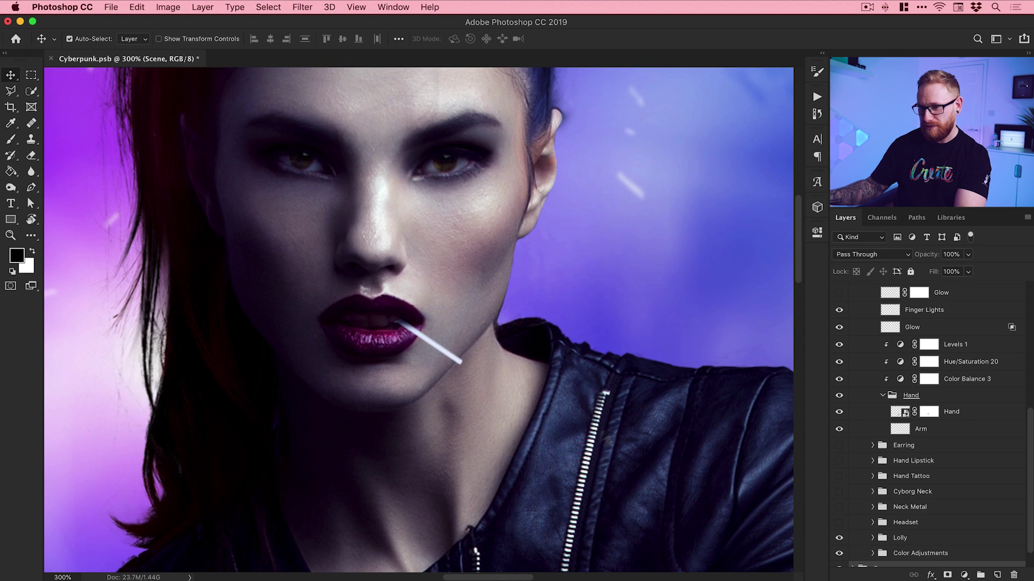
pyautogui.moveTo(597, 469); pyautogui.dragTo(600, 406)
pyautogui.moveTo(572, 302); pyautogui.dragTo(256, 51)
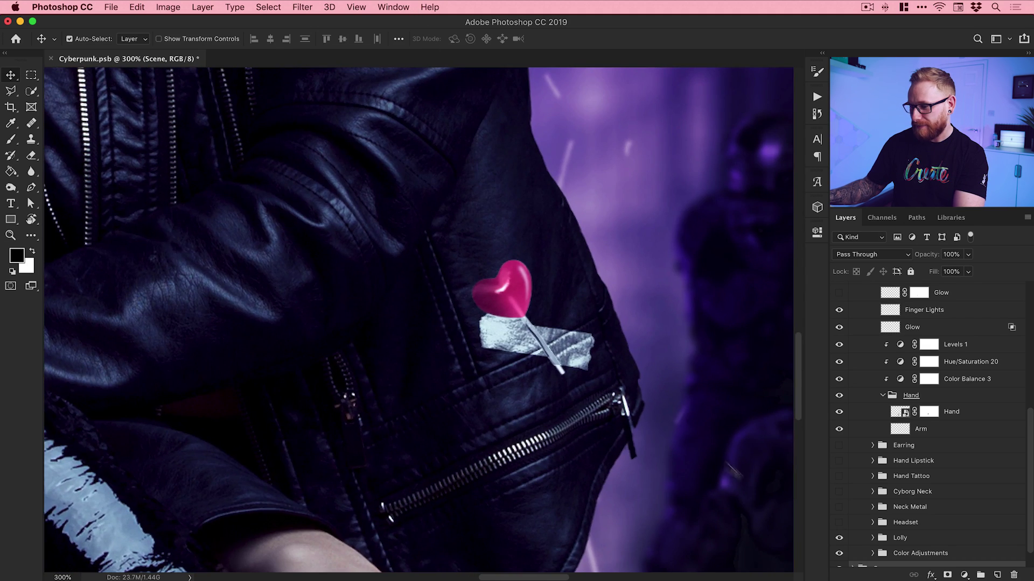
pyautogui.click(838, 538)
pyautogui.click(838, 538)
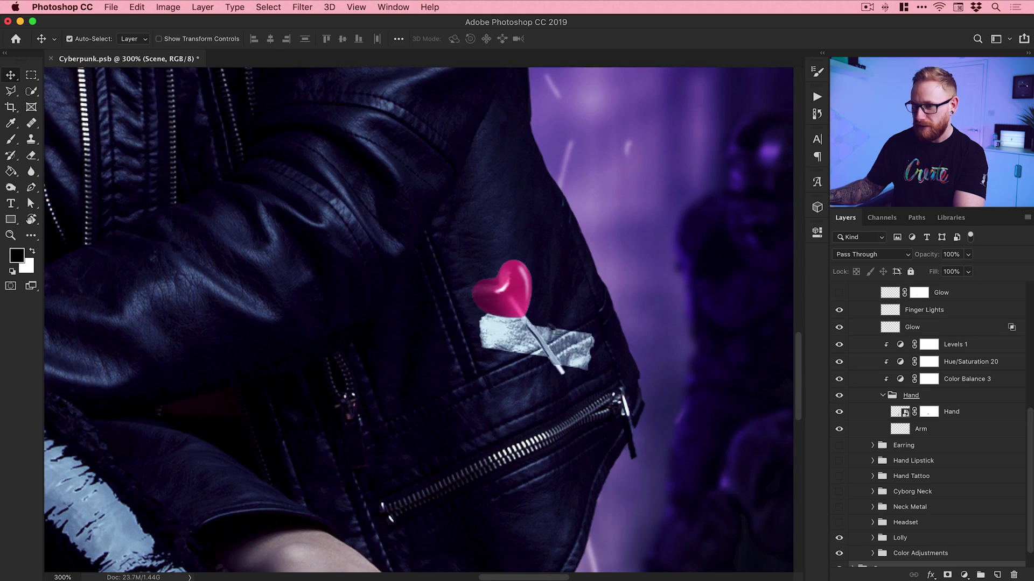
# Step: Expand the Lolly group and compare the heart lollipop with the Skull layer on and off at 500%
pyautogui.press('z')
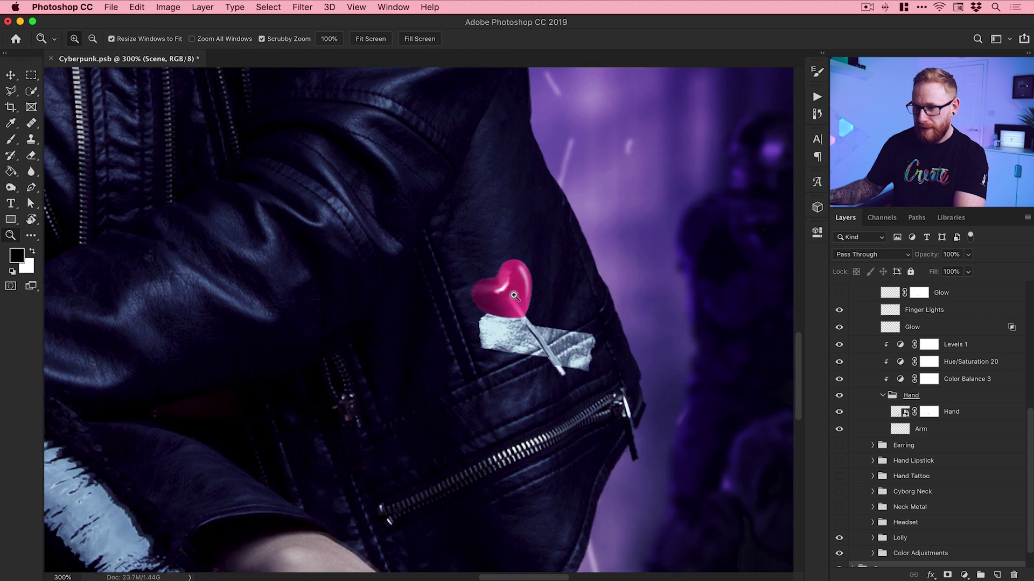
pyautogui.moveTo(515, 293); pyautogui.dragTo(533, 294)
pyautogui.click(873, 538)
pyautogui.scroll(-4, 897, 510)
pyautogui.scroll(-3, 897, 510)
pyautogui.click(839, 438)
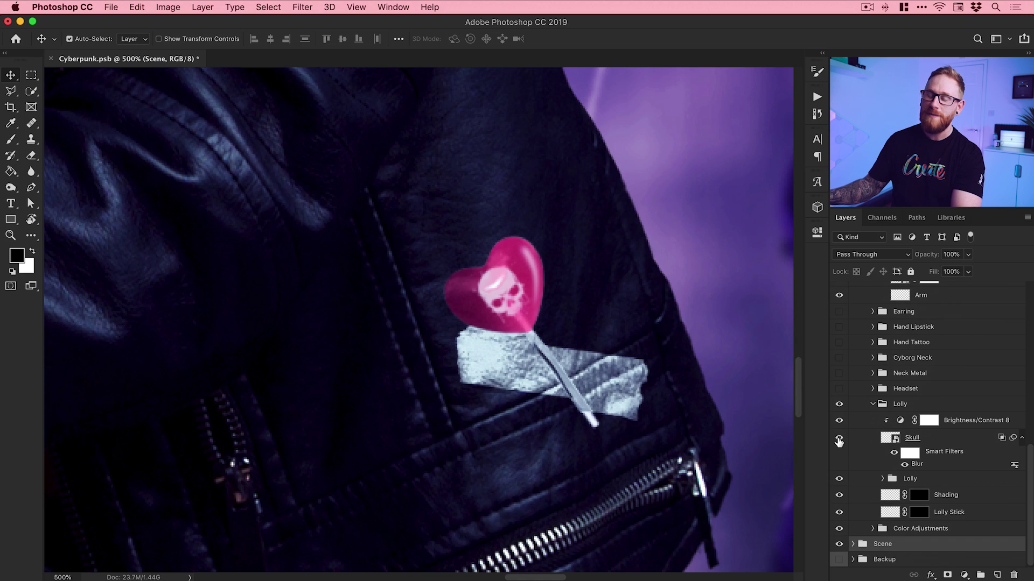
pyautogui.click(839, 438)
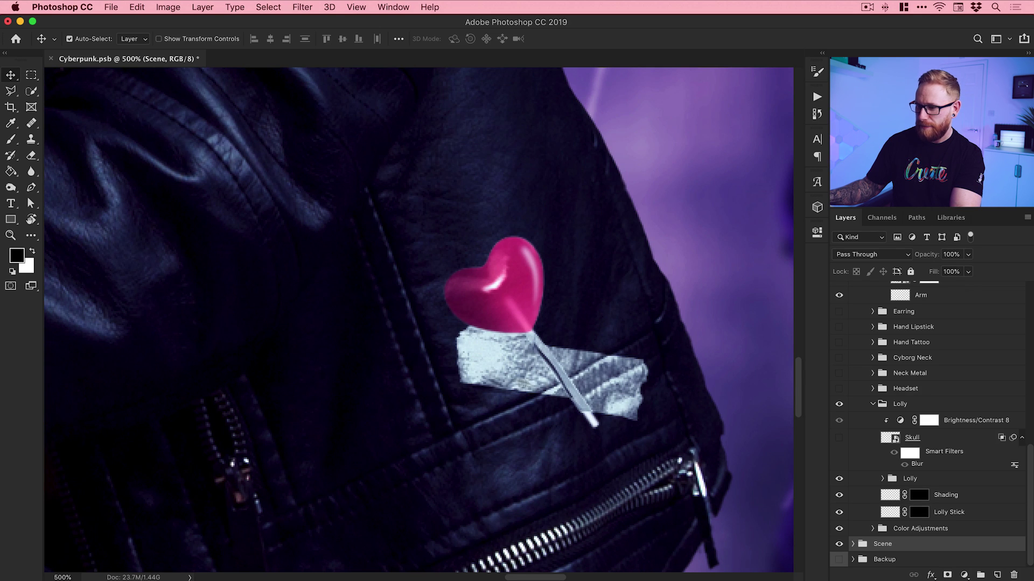
# Step: Expand the Color Adjustments group and compare the fingernails with the Nails Color layer off and on
pyautogui.click(873, 528)
pyautogui.scroll(-2, 923, 499)
pyautogui.scroll(-2, 923, 500)
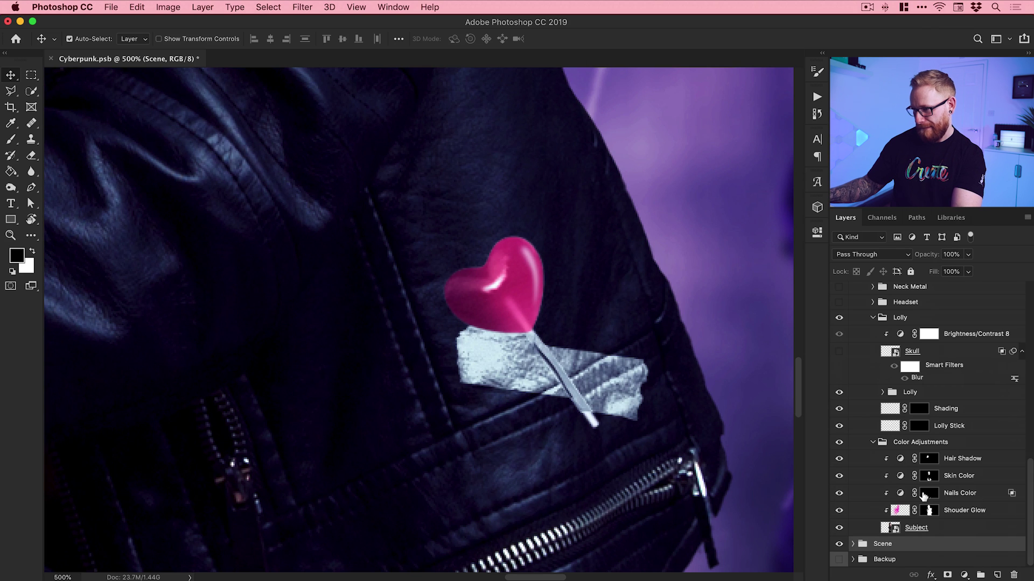
pyautogui.scroll(-15, 581, 492)
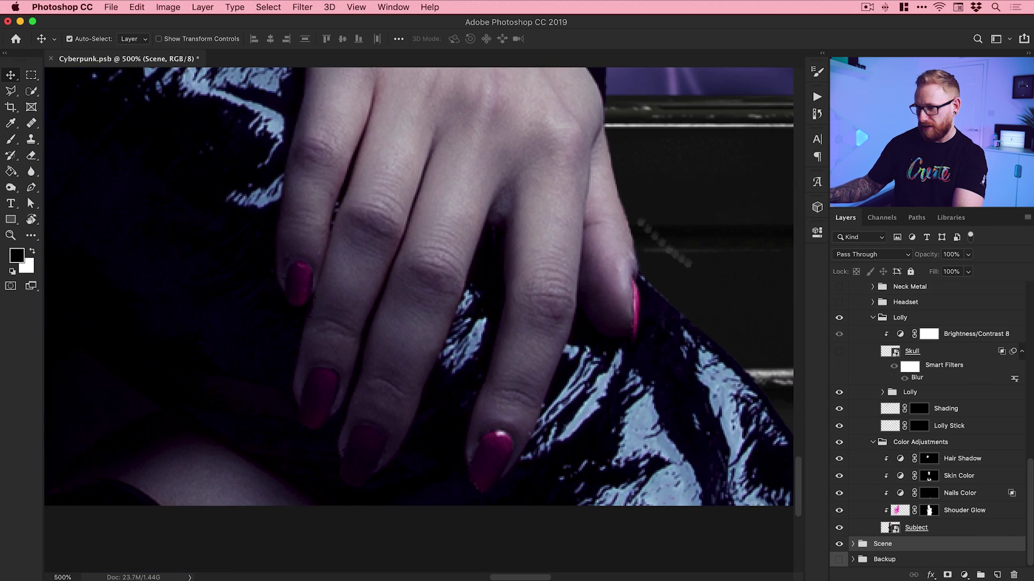
pyautogui.click(839, 493)
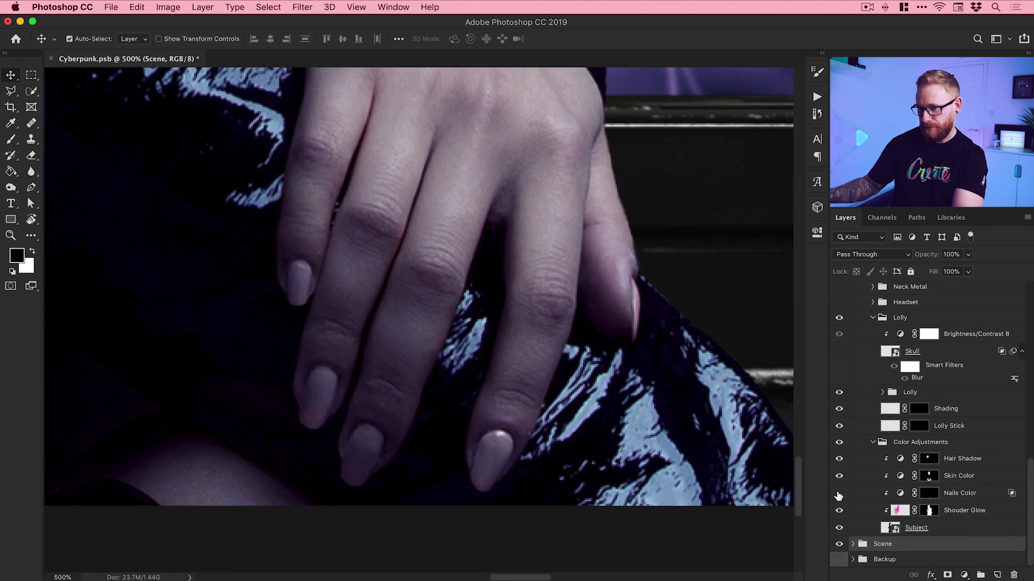
pyautogui.click(838, 494)
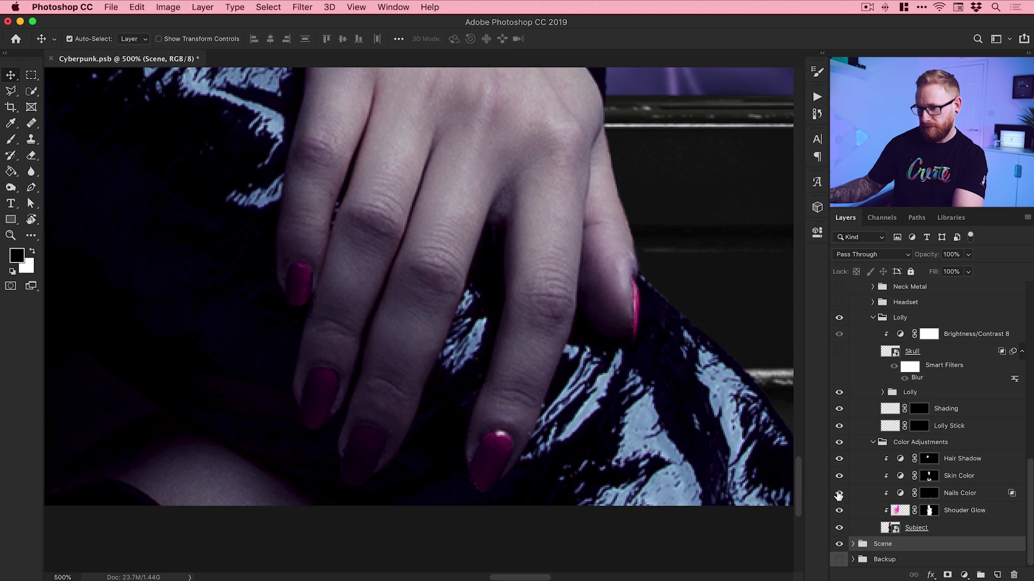
# Step: Set the hue of the Nails Color adjustment to 313 to shift the fingernails to purple
pyautogui.click(902, 494)
pyautogui.click(902, 494)
pyautogui.moveTo(709, 166); pyautogui.dragTo(762, 164)
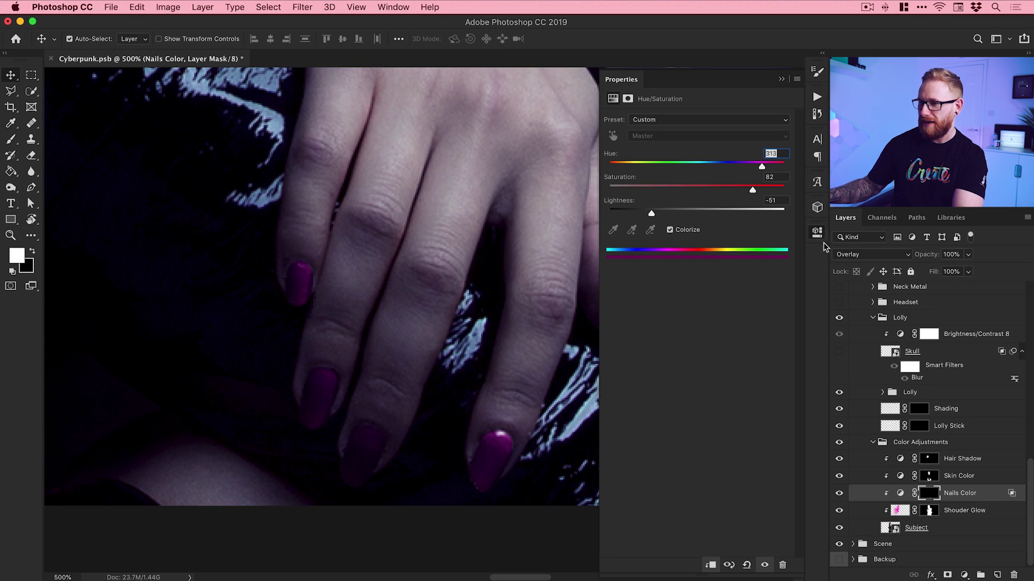
pyautogui.click(817, 235)
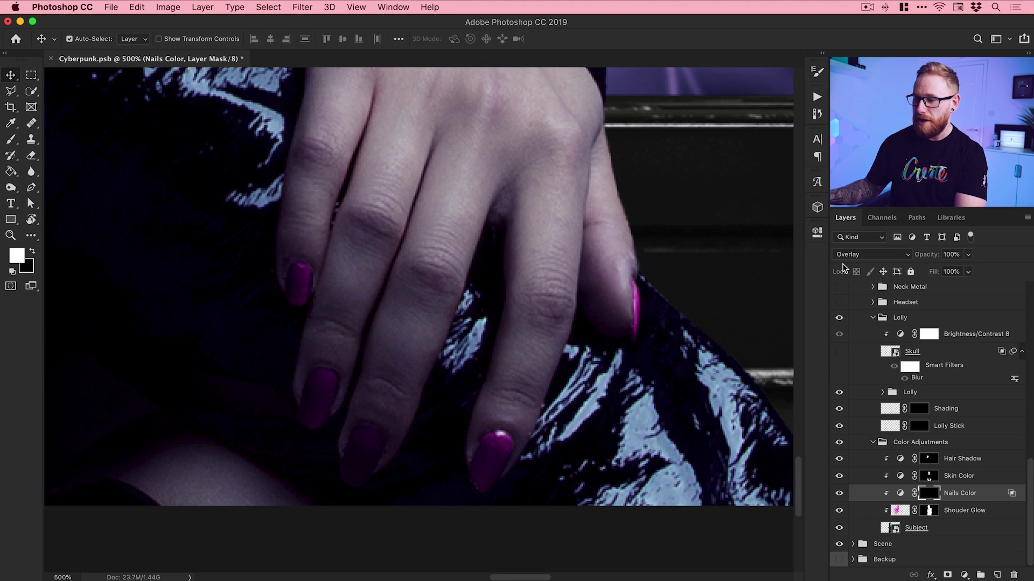
# Step: Test the Skin Color adjustment's hue at +158 with the whole image in view, and set it to -26
pyautogui.press('super+0')
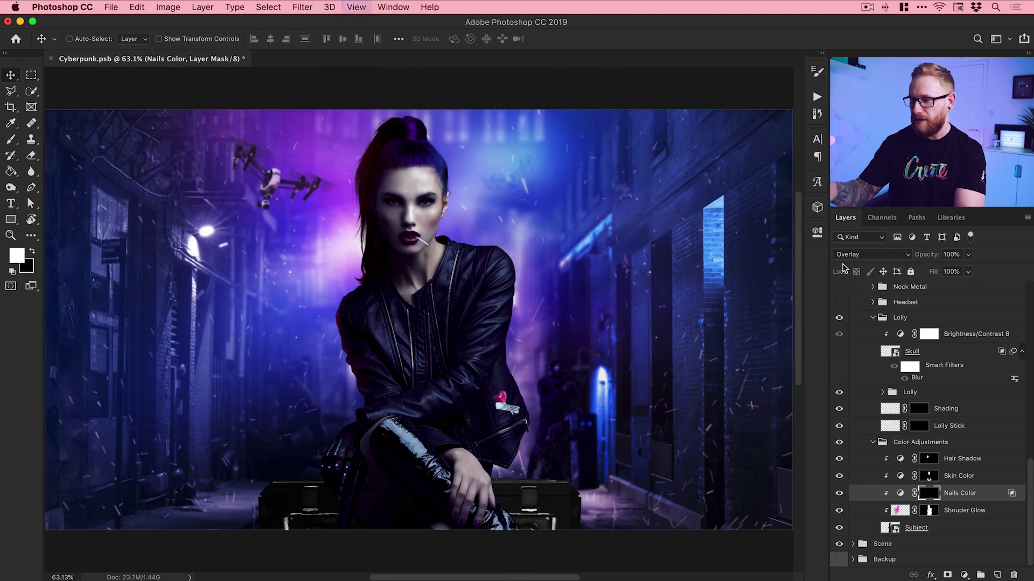
pyautogui.doubleClick(899, 476)
pyautogui.moveTo(697, 166); pyautogui.dragTo(777, 169)
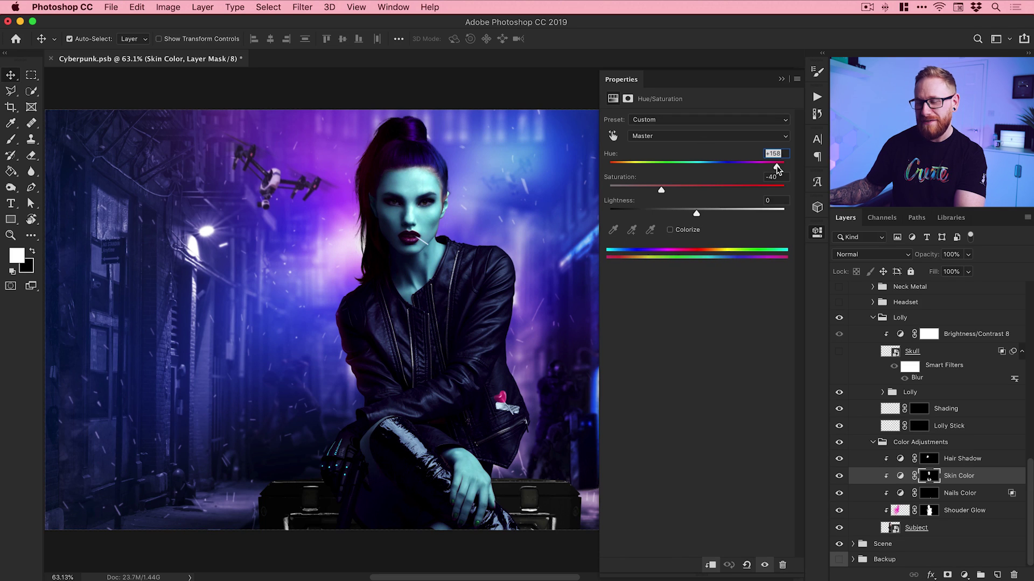
pyautogui.moveTo(777, 168); pyautogui.dragTo(680, 169)
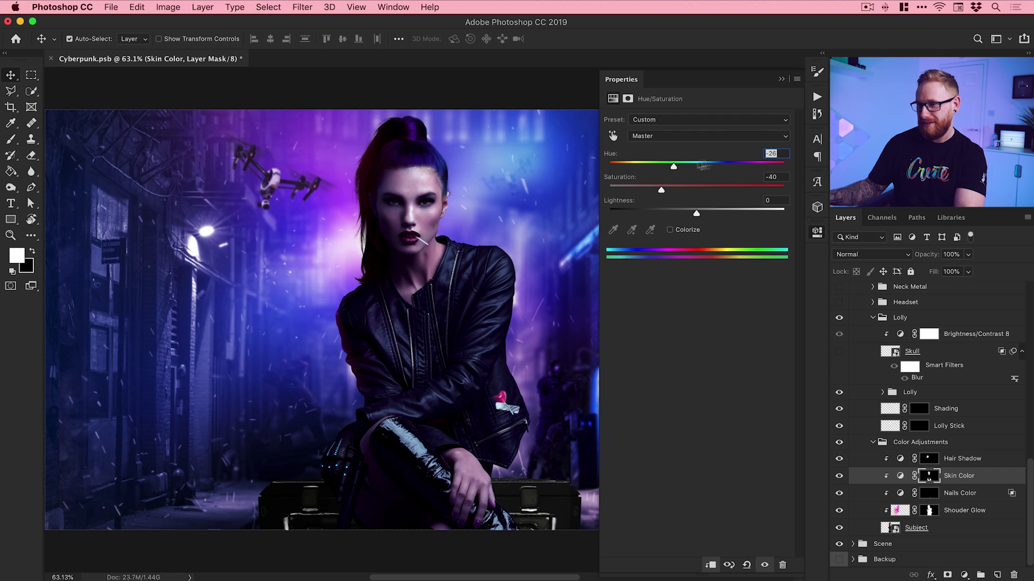
pyautogui.click(816, 233)
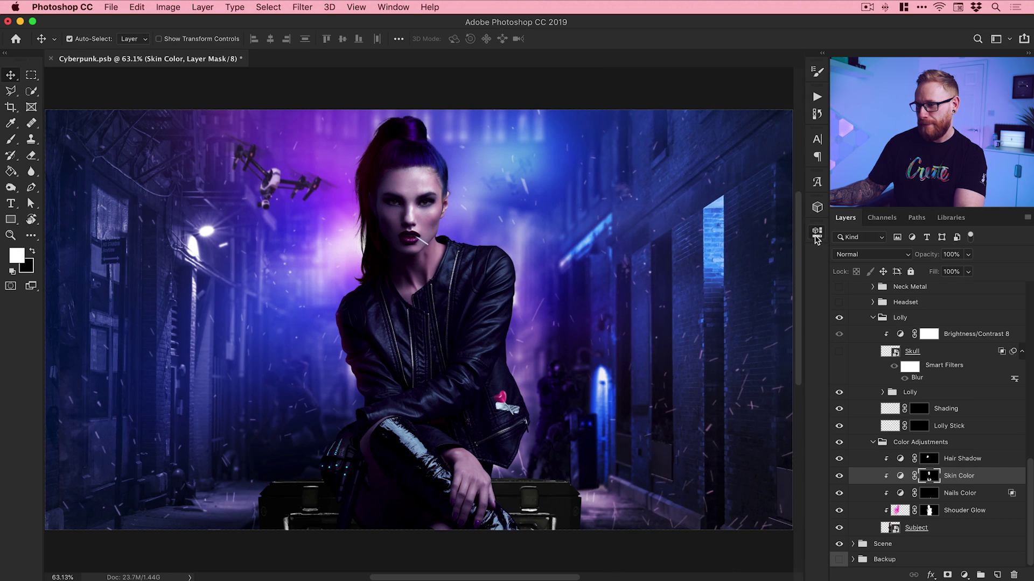
# Step: Collapse and hide the Lolly group, keeping the Color Adjustments group expanded down to the Subject layer
pyautogui.click(873, 319)
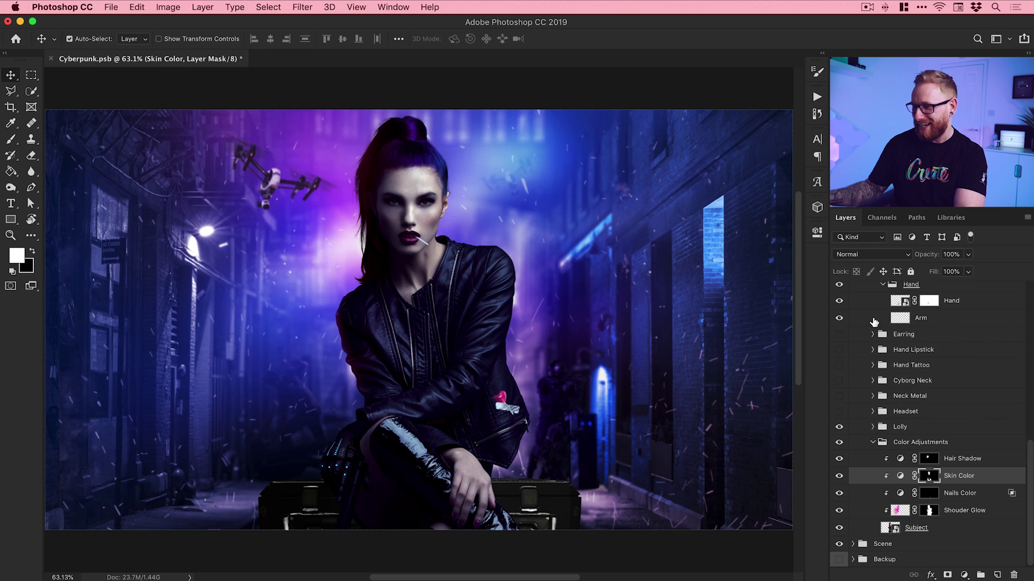
pyautogui.click(872, 443)
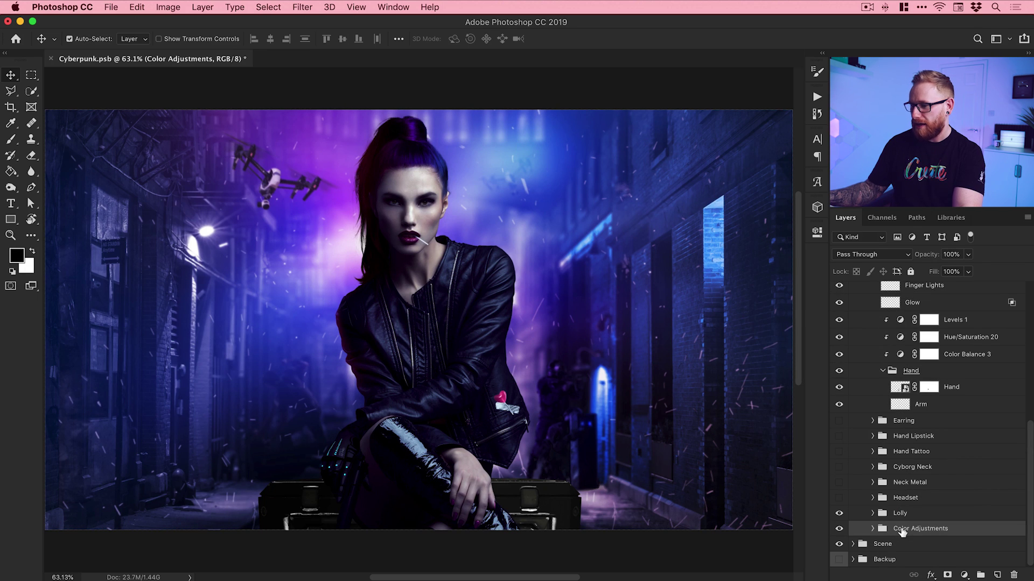
pyautogui.click(873, 528)
pyautogui.scroll(-3, 883, 525)
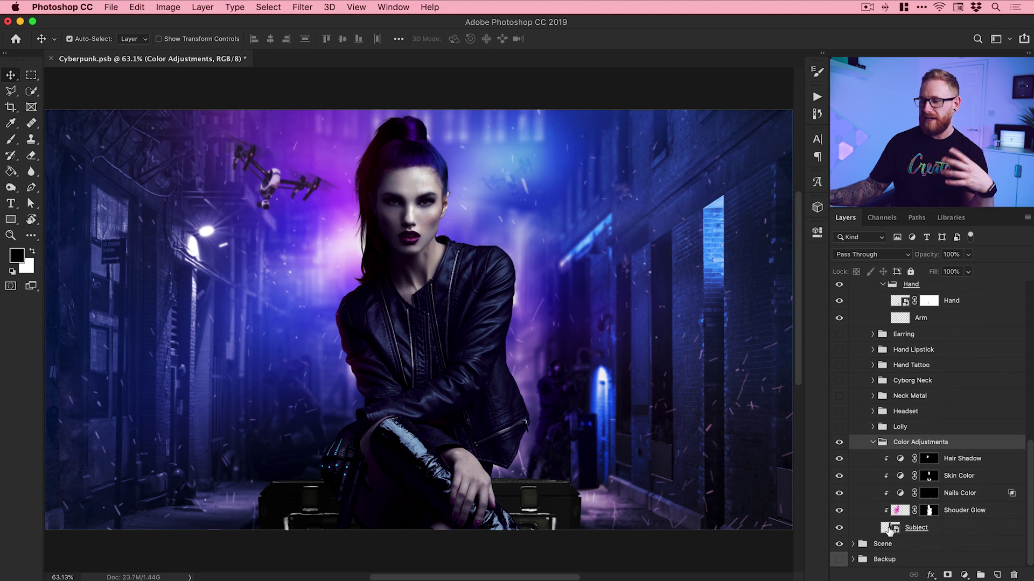
# Step: Open the Subject smart object and show only its Original layer to examine the untouched photo at 66.7%
pyautogui.doubleClick(890, 528)
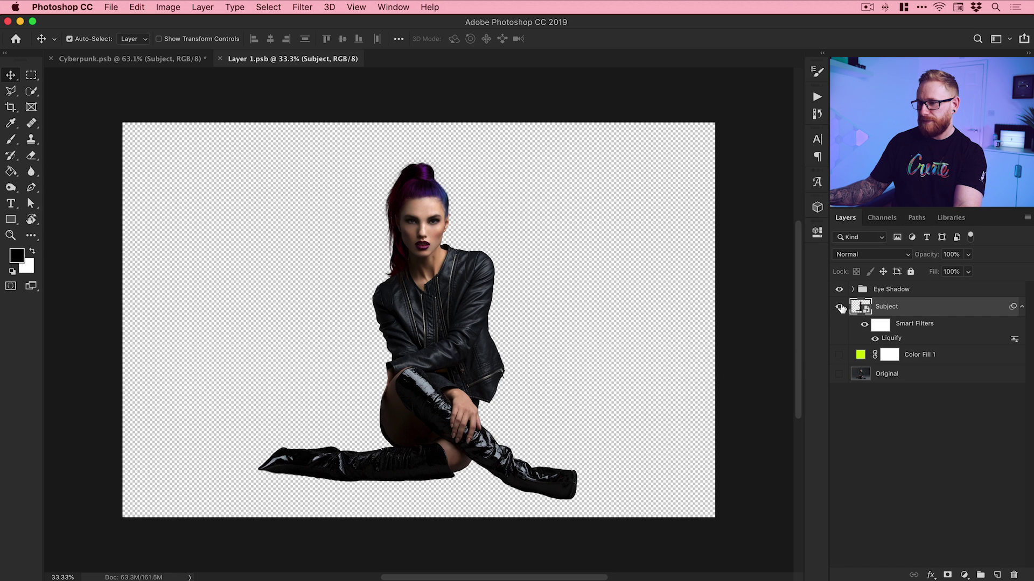
pyautogui.moveTo(839, 289); pyautogui.dragTo(842, 336)
pyautogui.click(839, 373)
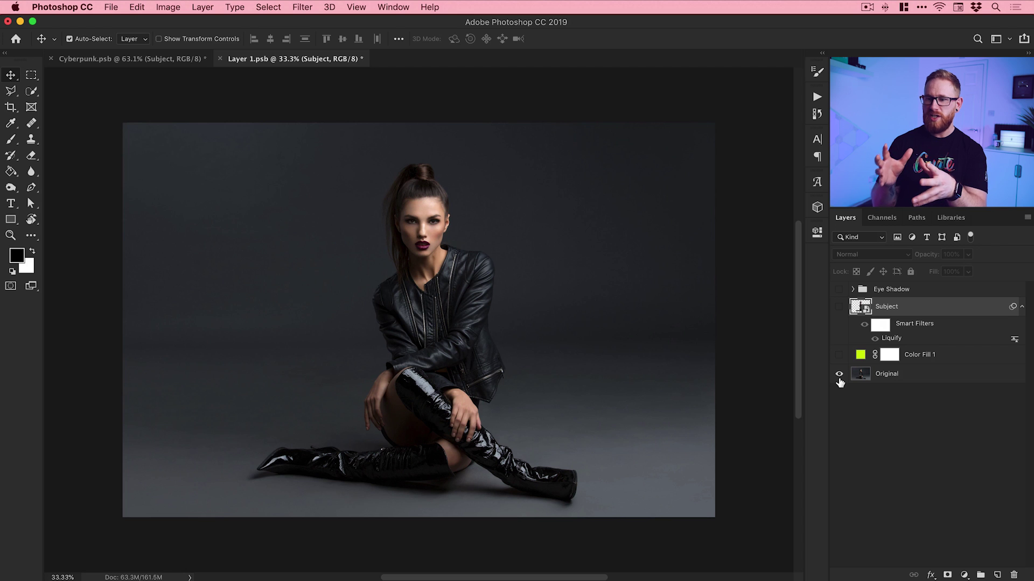
pyautogui.press('super+equal')
pyautogui.press('super+equal')
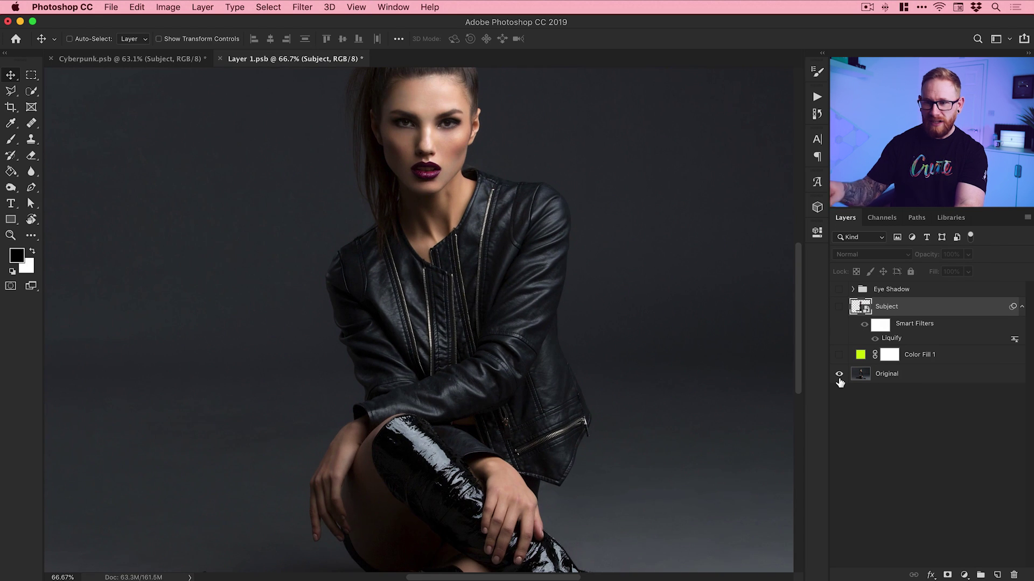
pyautogui.moveTo(706, 285); pyautogui.dragTo(703, 334)
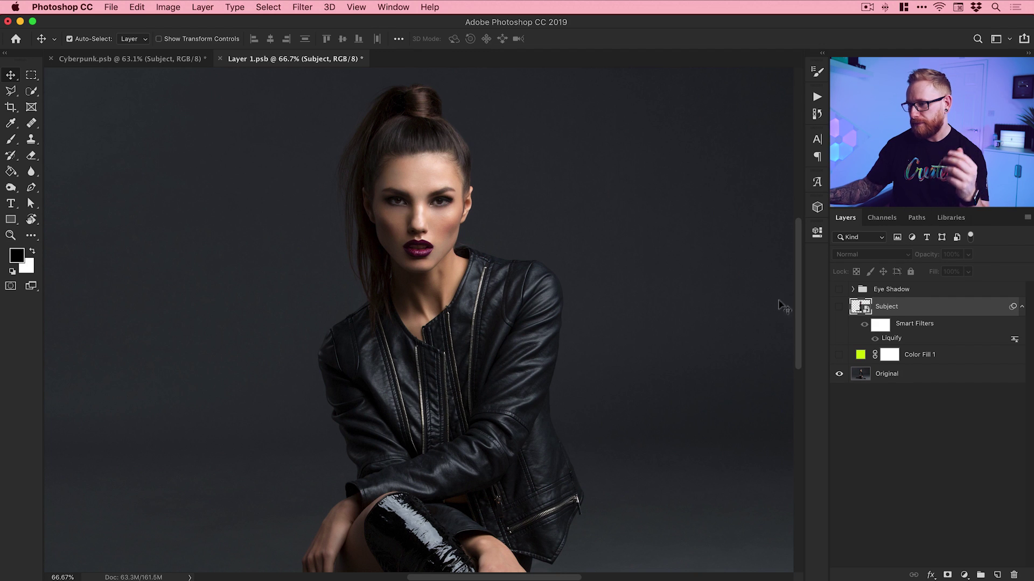
# Step: Hide the Original layer and show the Subject cut-out together with the Eye Shadow group
pyautogui.click(840, 374)
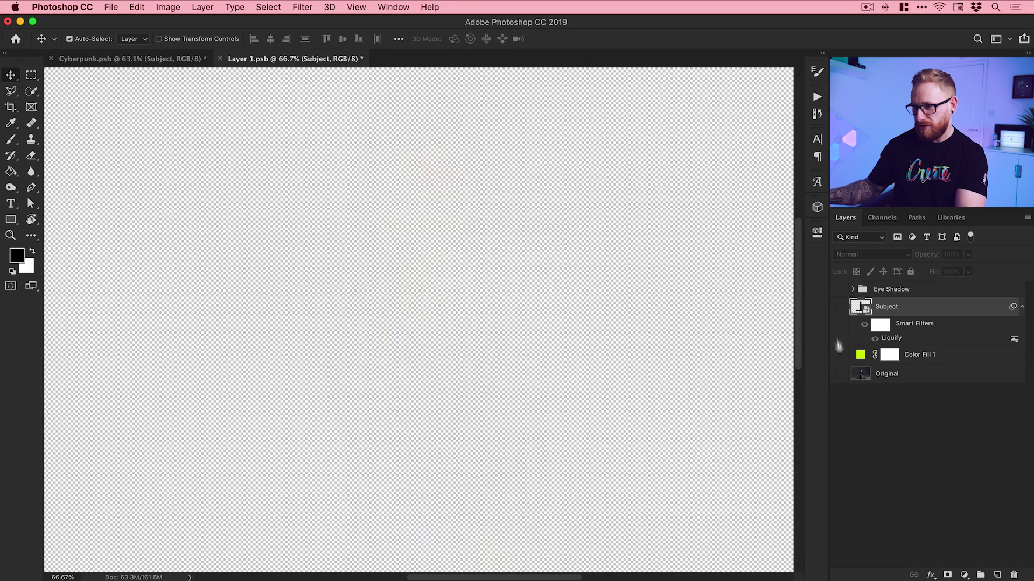
pyautogui.click(838, 307)
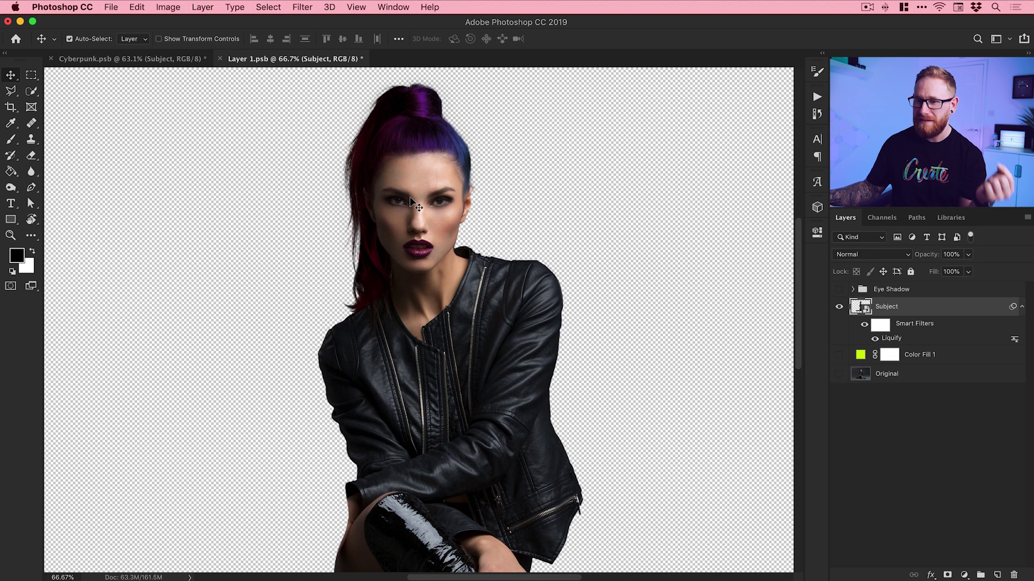
pyautogui.click(839, 289)
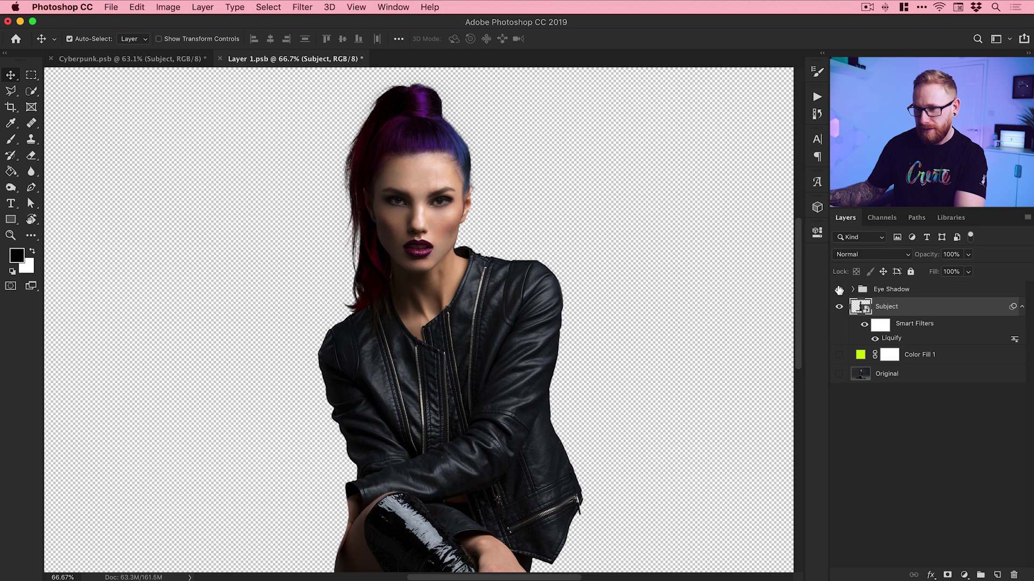
# Step: Compare the woman's eyes at 400% with the Eye Shadow group off and on
pyautogui.press('z')
pyautogui.click(423, 194)
pyautogui.click(423, 194)
pyautogui.click(423, 194)
pyautogui.click(423, 194)
pyautogui.press('v')
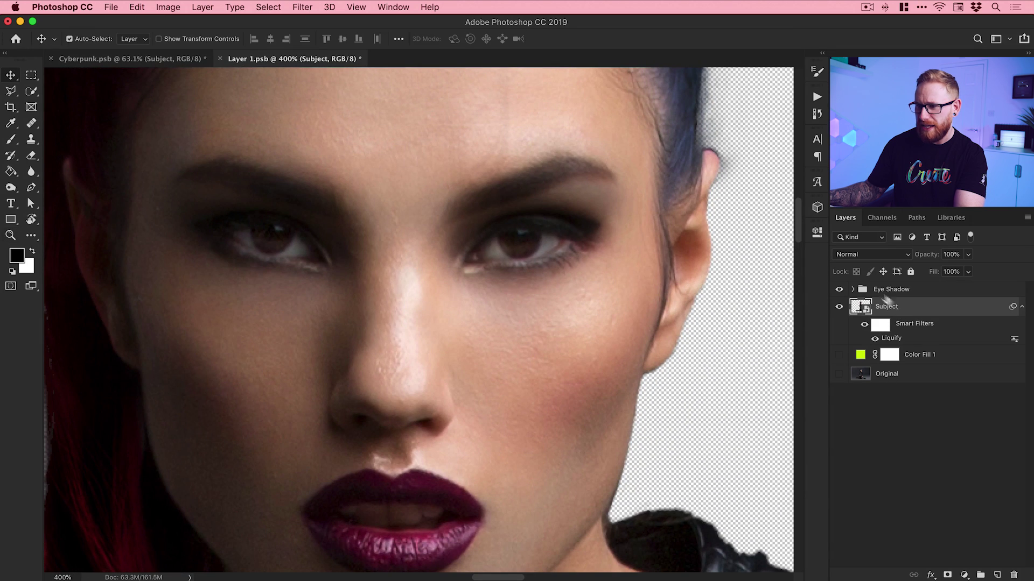
pyautogui.click(838, 289)
pyautogui.click(838, 290)
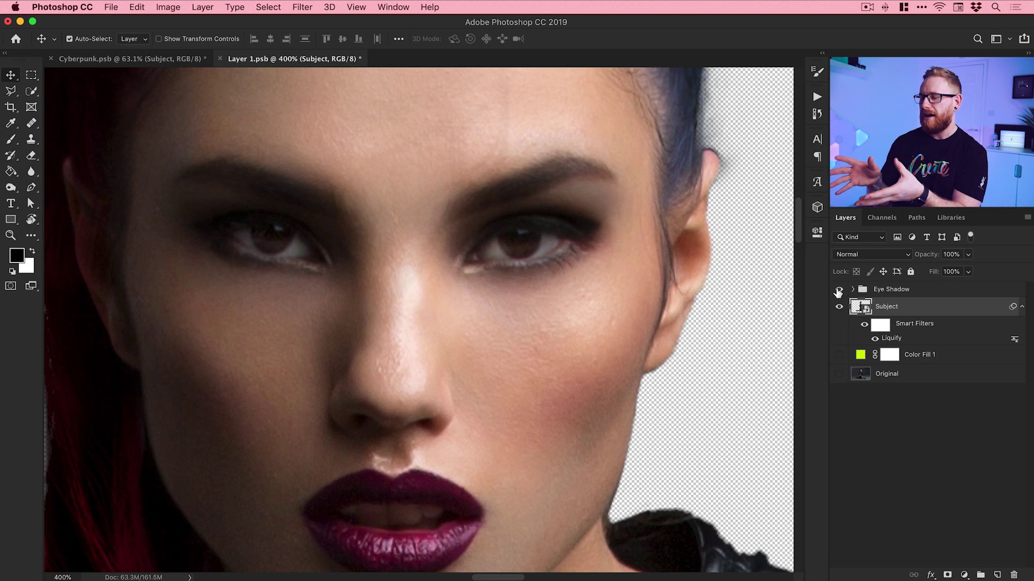
pyautogui.click(838, 290)
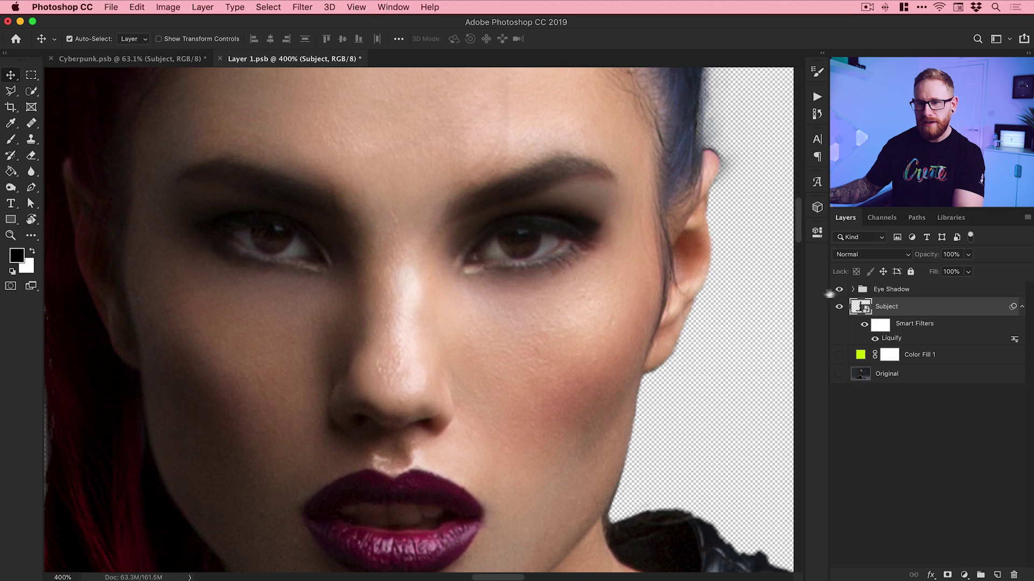
# Step: Close Layer 1.psb without saving and collapse the Color Adjustments and Subject groups in Cyberpunk.psb
pyautogui.click(220, 59)
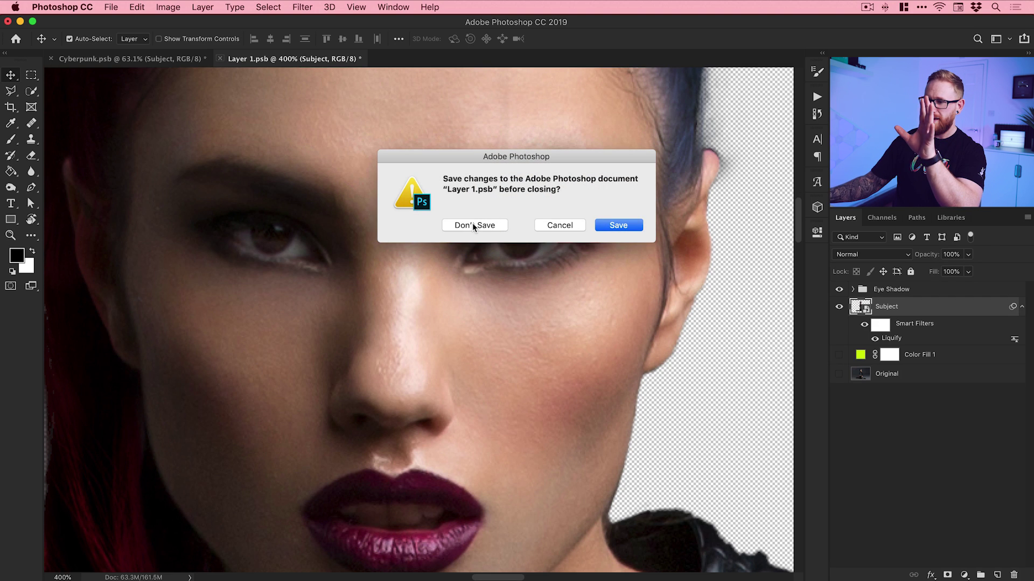
pyautogui.click(474, 225)
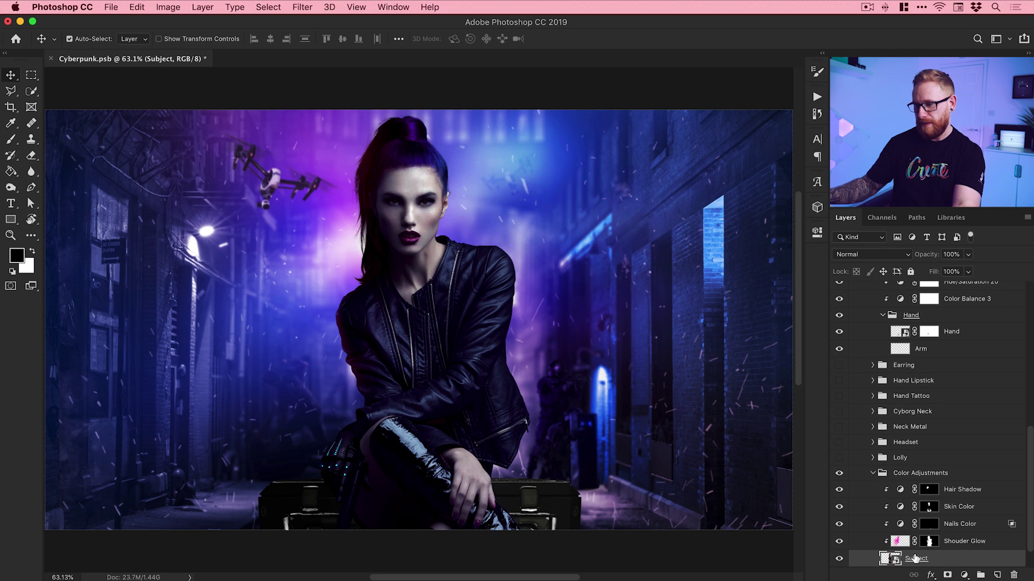
pyautogui.click(873, 472)
pyautogui.scroll(10, 883, 445)
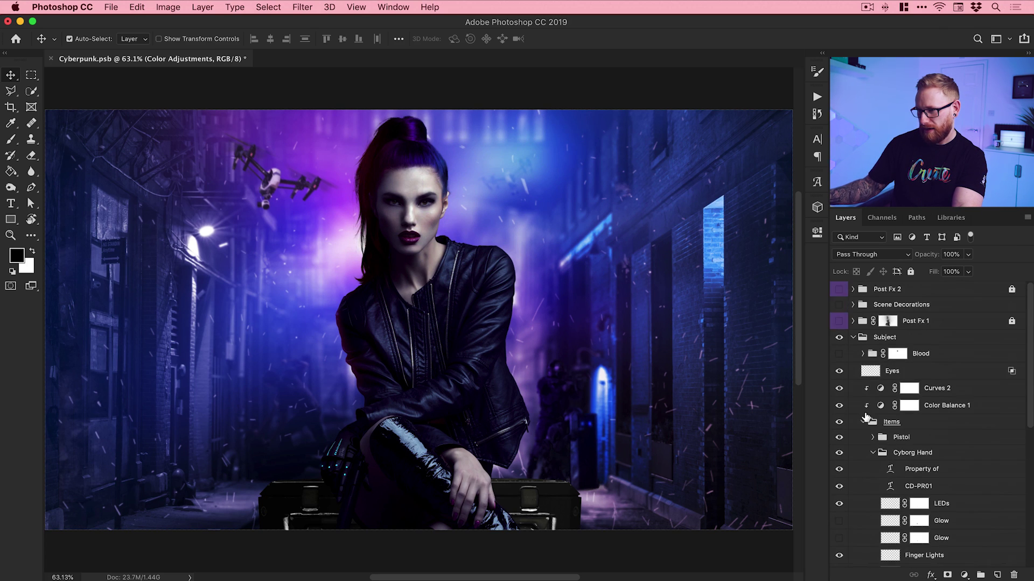
pyautogui.click(853, 337)
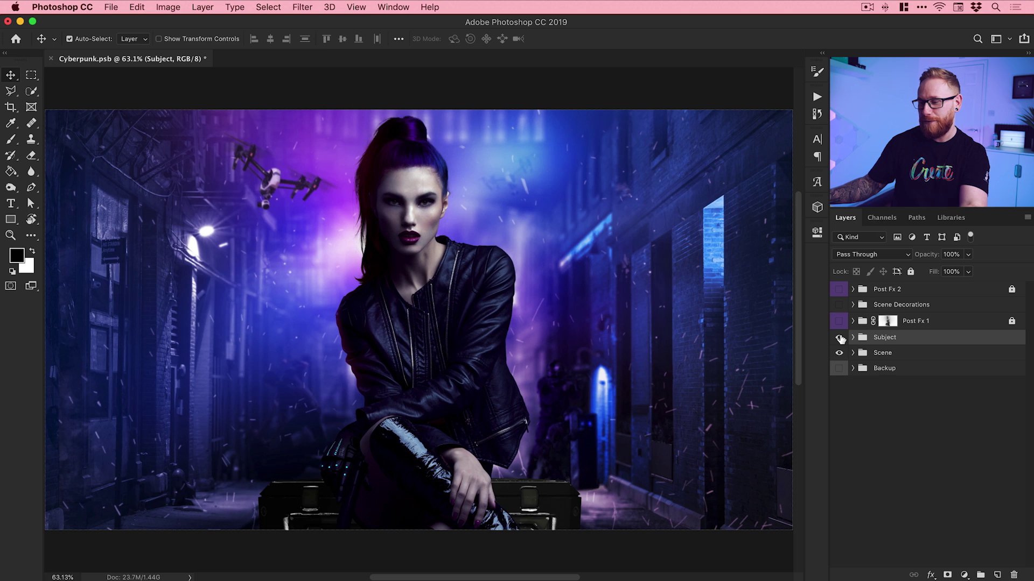
# Step: Compare the alley scene with the Subject group off and on several times, leaving it shown
pyautogui.click(839, 338)
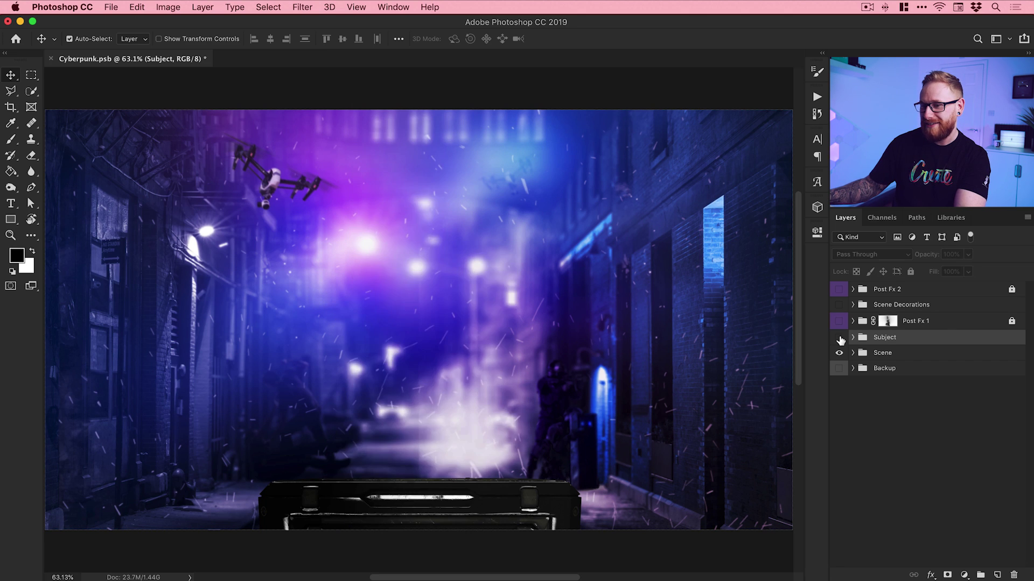
pyautogui.click(840, 338)
pyautogui.click(839, 338)
pyautogui.click(840, 338)
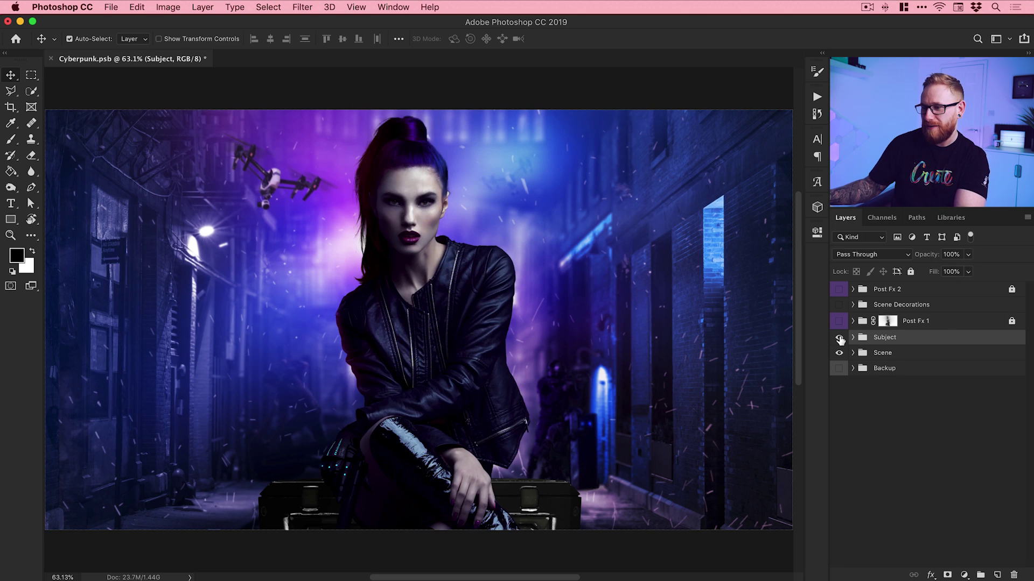
pyautogui.click(840, 337)
pyautogui.click(840, 338)
pyautogui.click(840, 338)
pyautogui.click(839, 337)
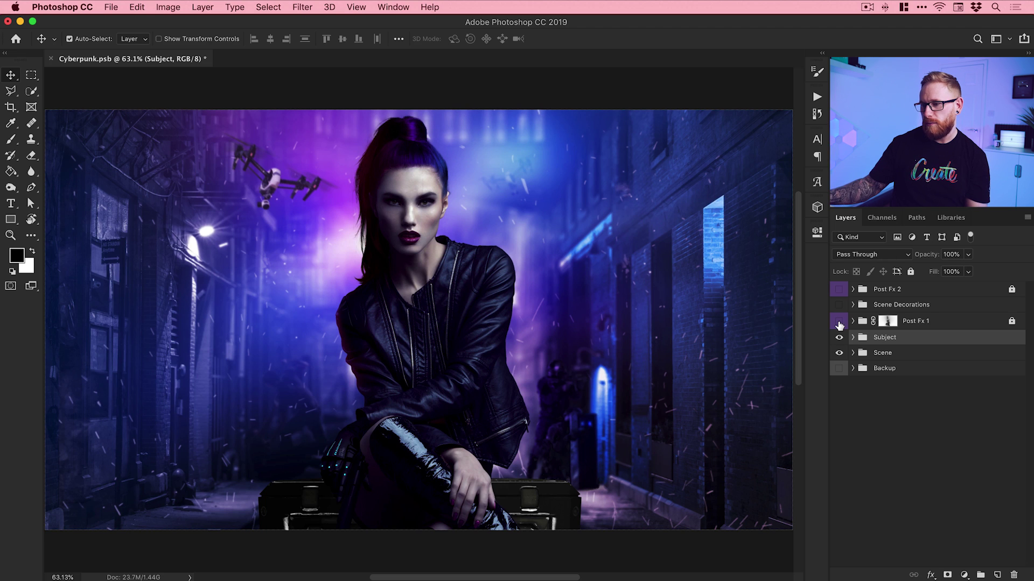
# Step: Show the Post Fx 1 group and expand it to list its adjustment layers
pyautogui.click(839, 322)
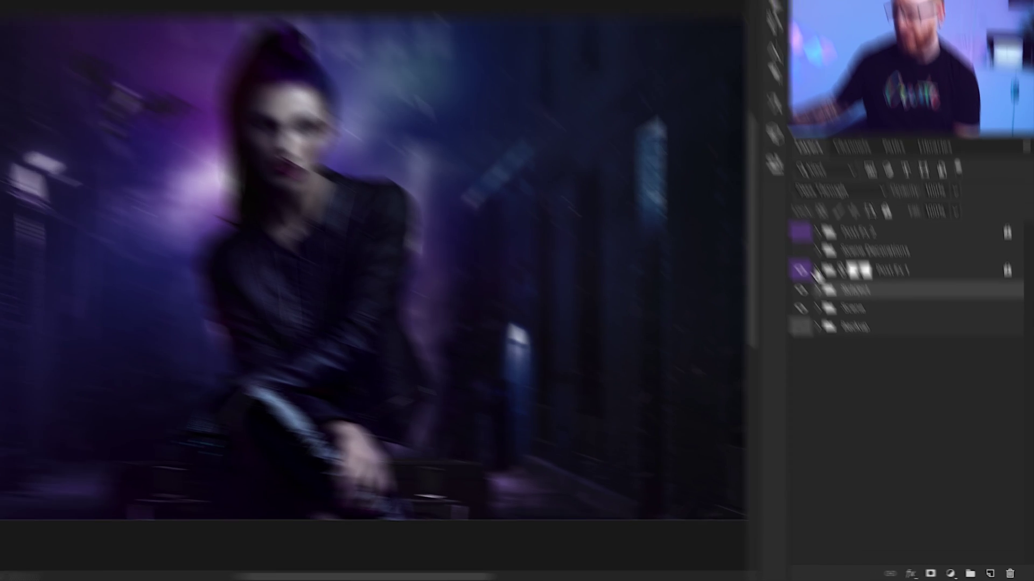
pyautogui.click(853, 321)
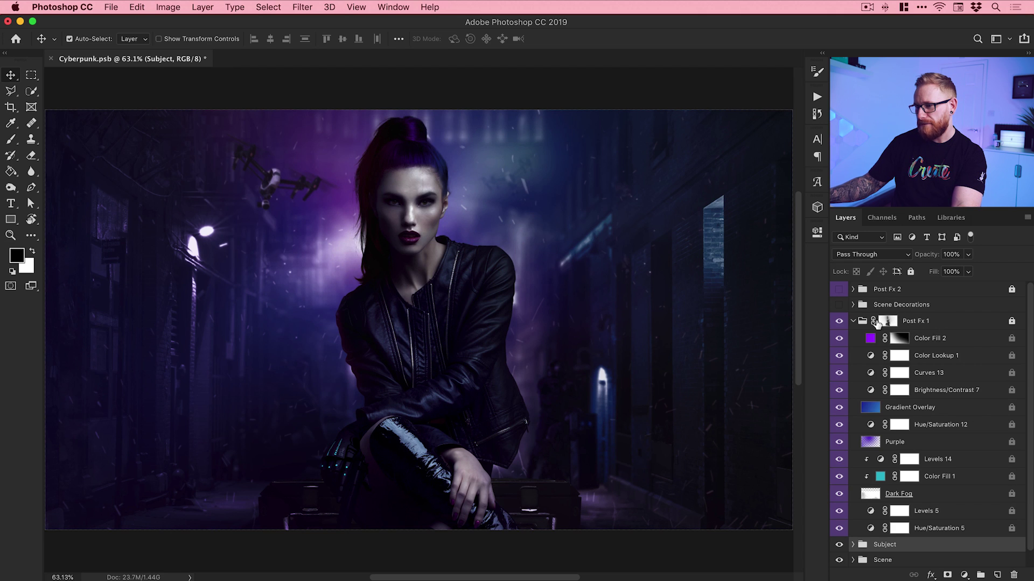
pyautogui.click(853, 320)
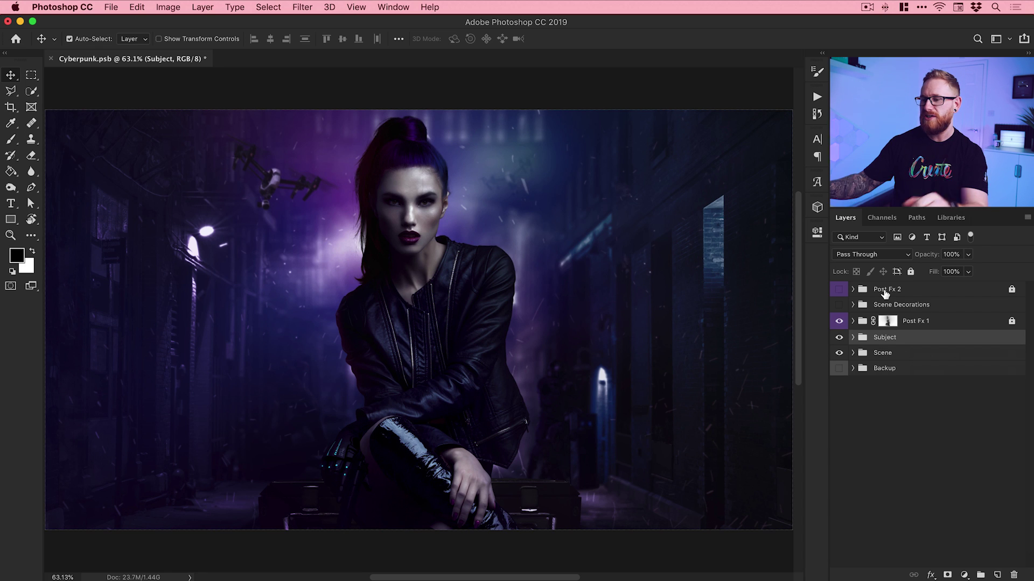
pyautogui.click(853, 321)
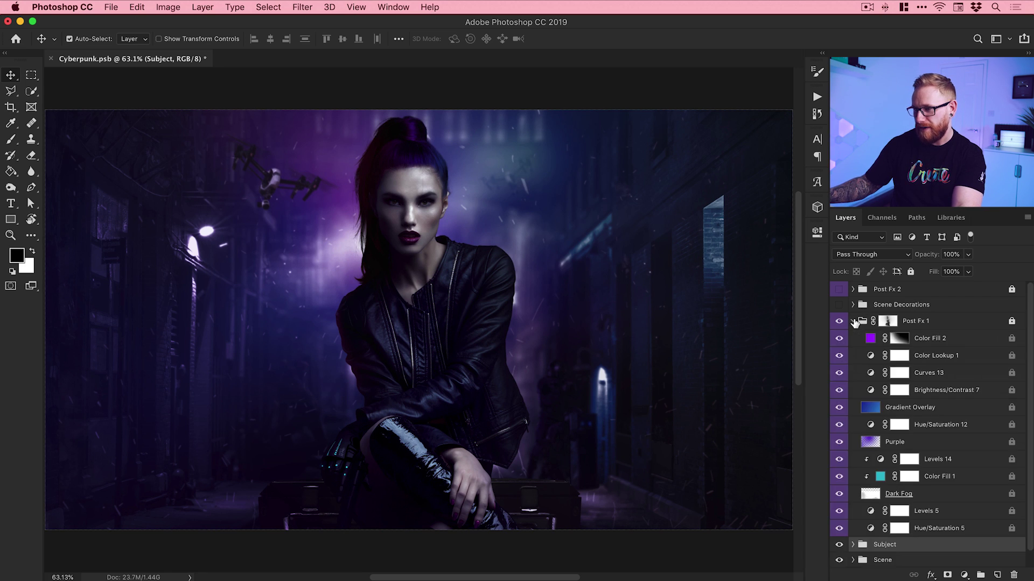
# Step: Compare the image with the purple Color Fill 2 layer of Post Fx 1 off and on
pyautogui.click(839, 339)
pyautogui.moveTo(838, 345)
pyautogui.mouseDown()
pyautogui.moveTo(837, 445)
pyautogui.moveTo(839, 342)
pyautogui.moveTo(848, 341)
pyautogui.mouseUp()
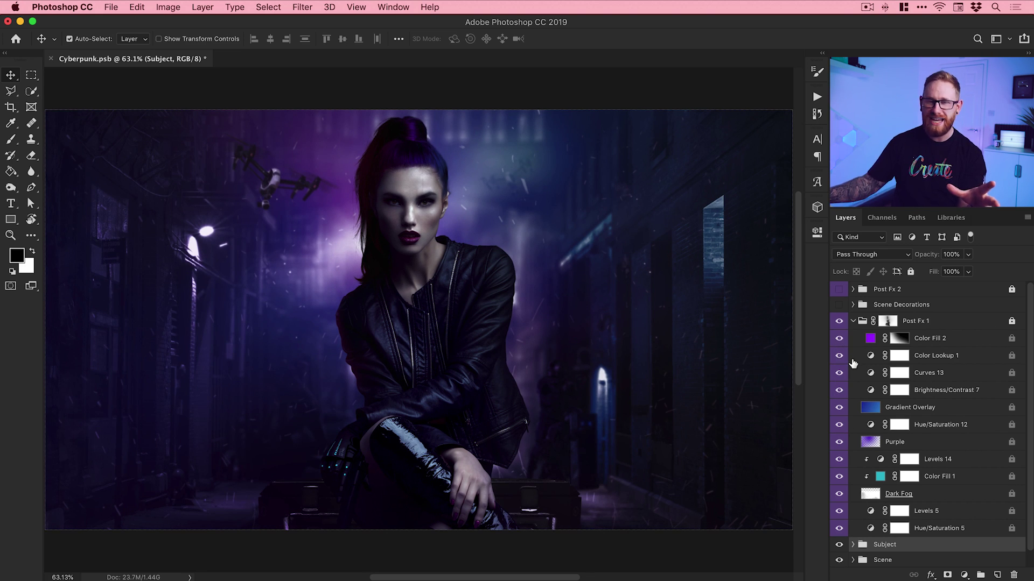
# Step: Look over the adjustment layers listed in the Post Fx 1 group and collapse the group
pyautogui.scroll(-1, 853, 363)
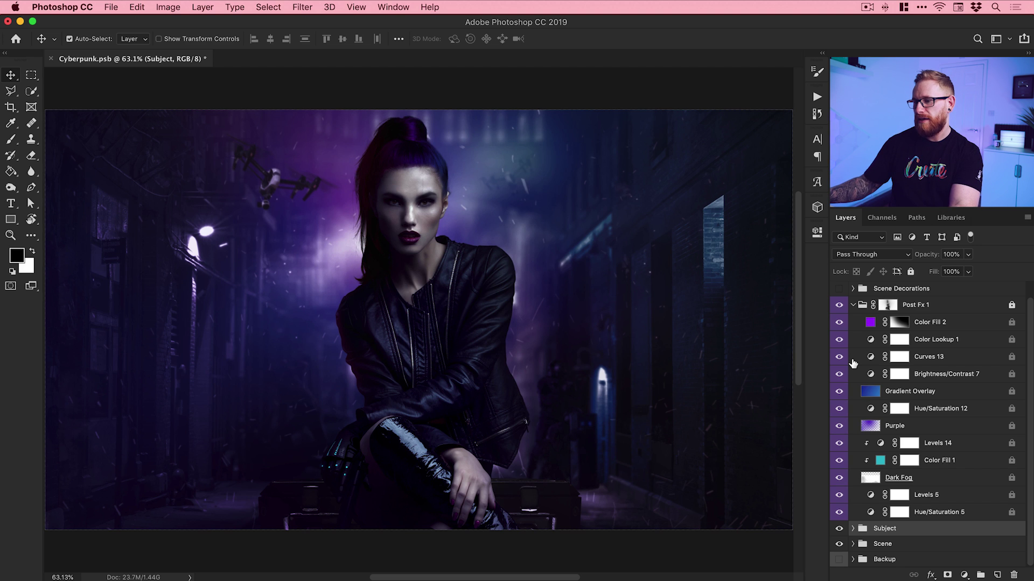
pyautogui.scroll(1, 853, 363)
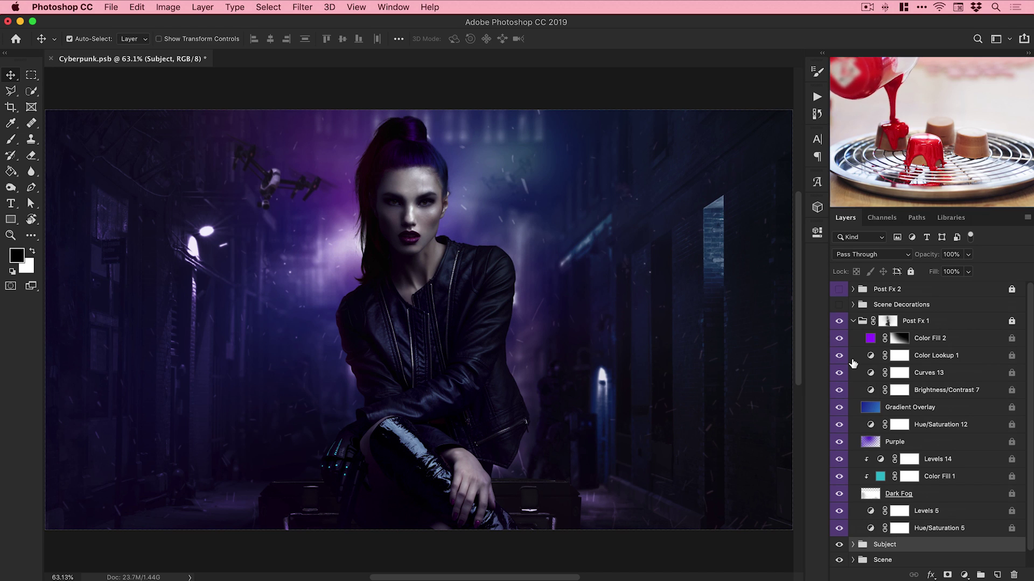
pyautogui.click(853, 321)
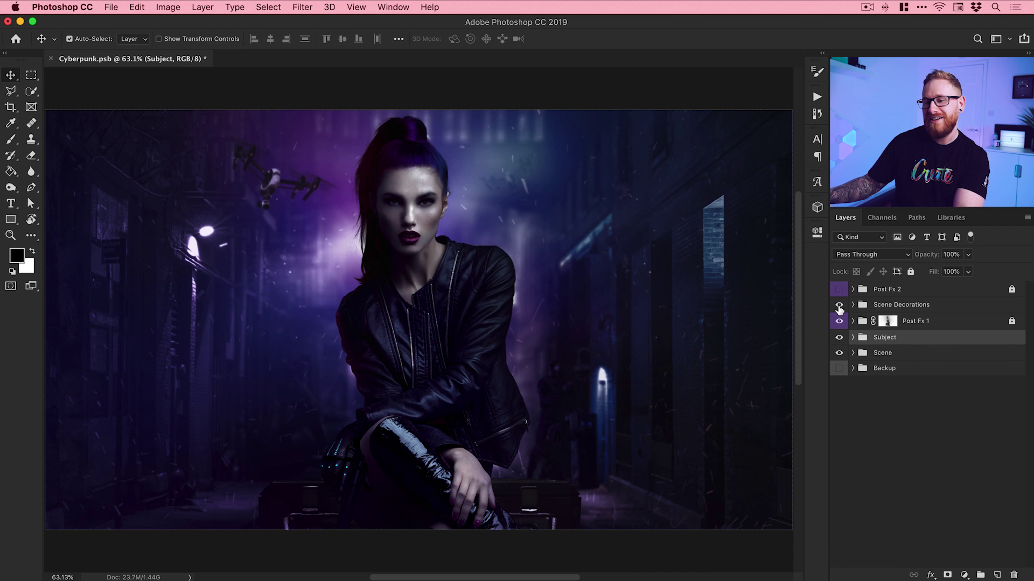
# Step: Show the Scene Decorations group and compare the image with it off and on, leaving it shown
pyautogui.click(839, 306)
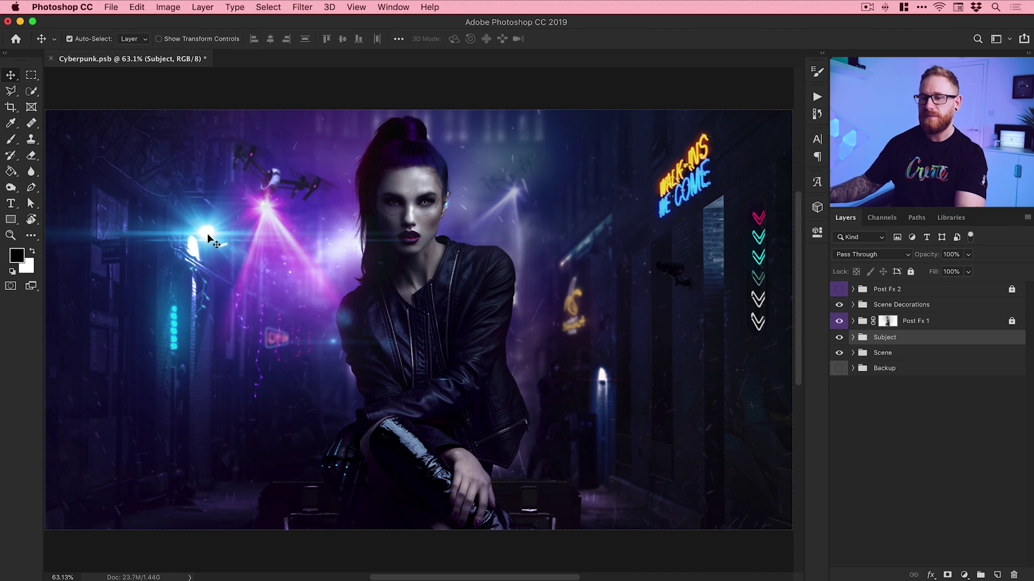
pyautogui.click(839, 305)
pyautogui.click(838, 305)
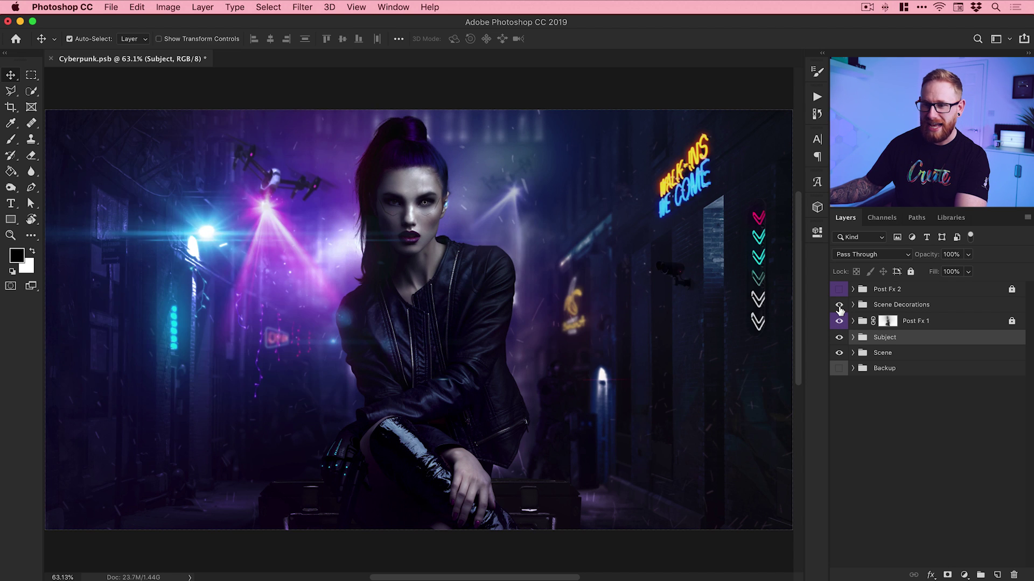
pyautogui.click(839, 305)
pyautogui.click(839, 305)
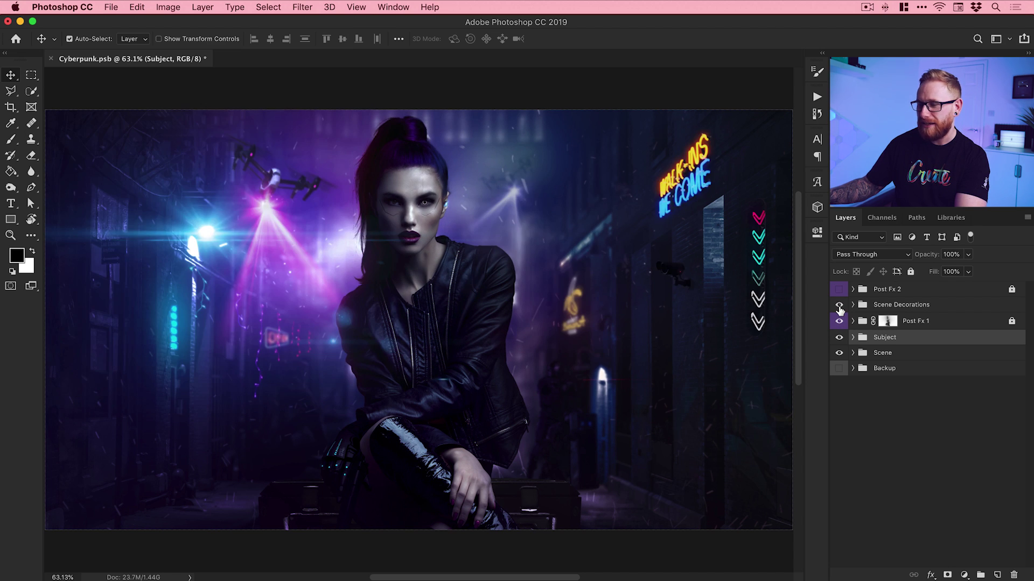
# Step: Examine the blurred neon banana sign in the alley at 200% and look up the Transform options
pyautogui.press('z')
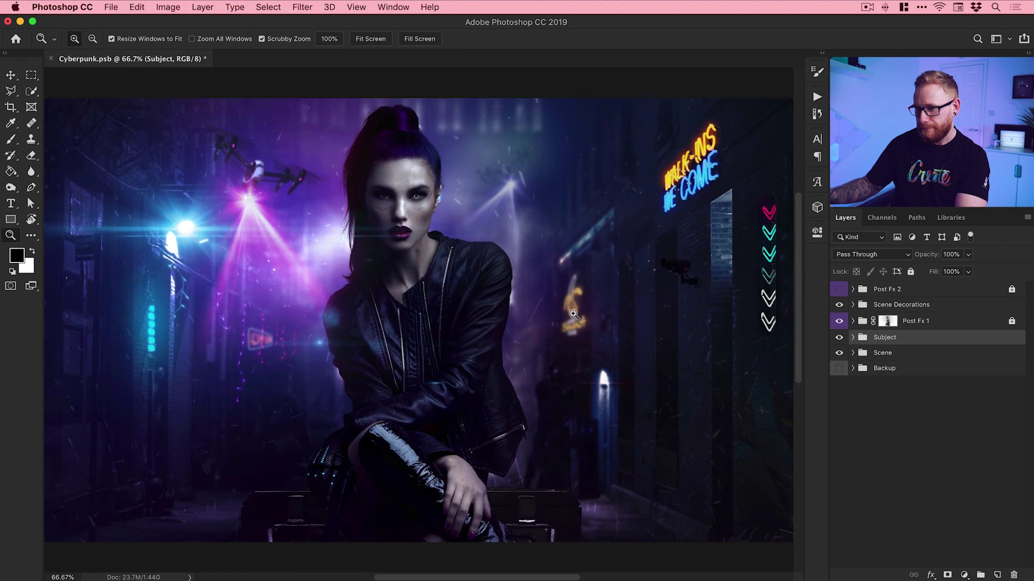
pyautogui.click(573, 314)
pyautogui.press('v')
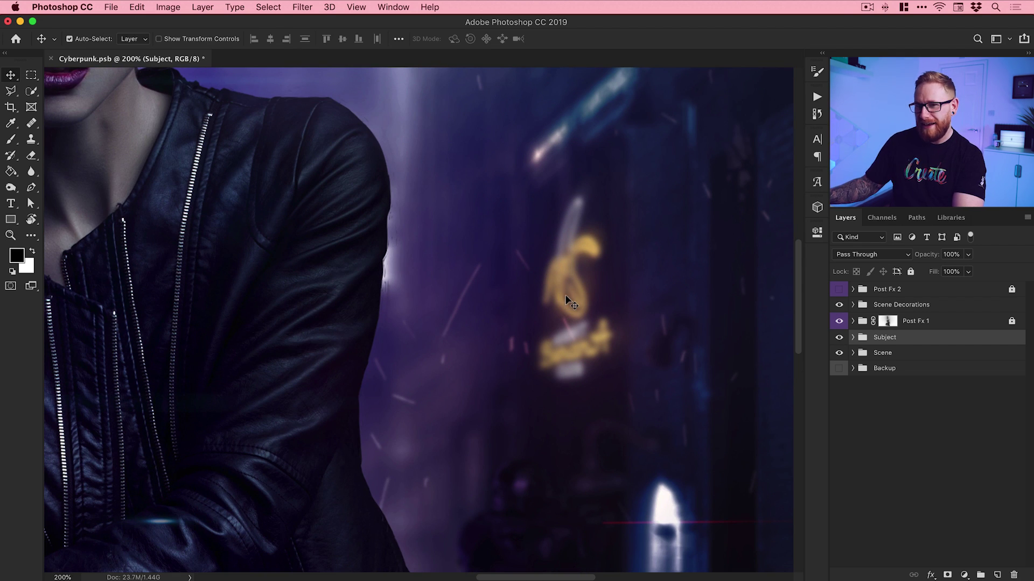
pyautogui.click(146, 12)
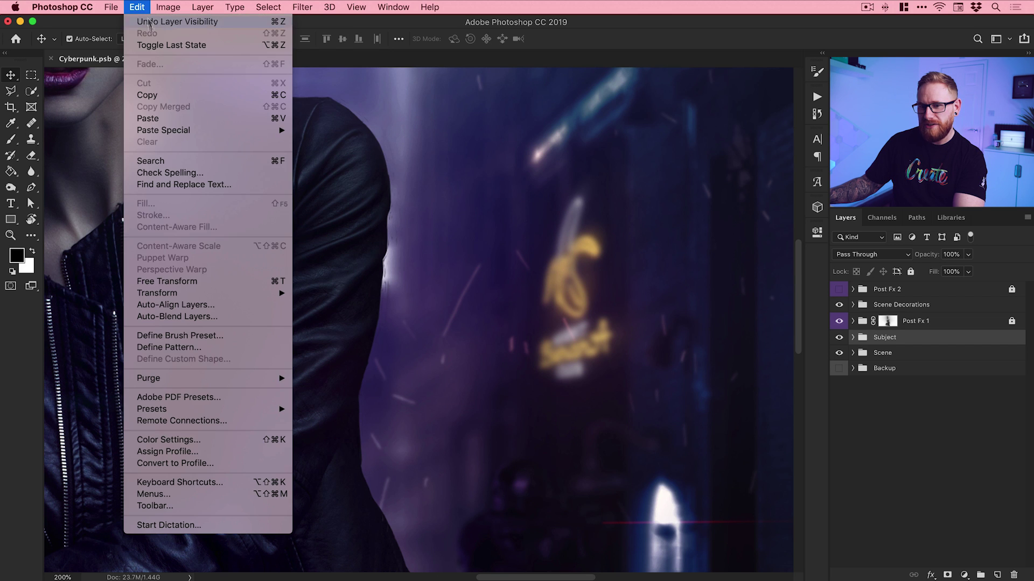
pyautogui.moveTo(210, 297)
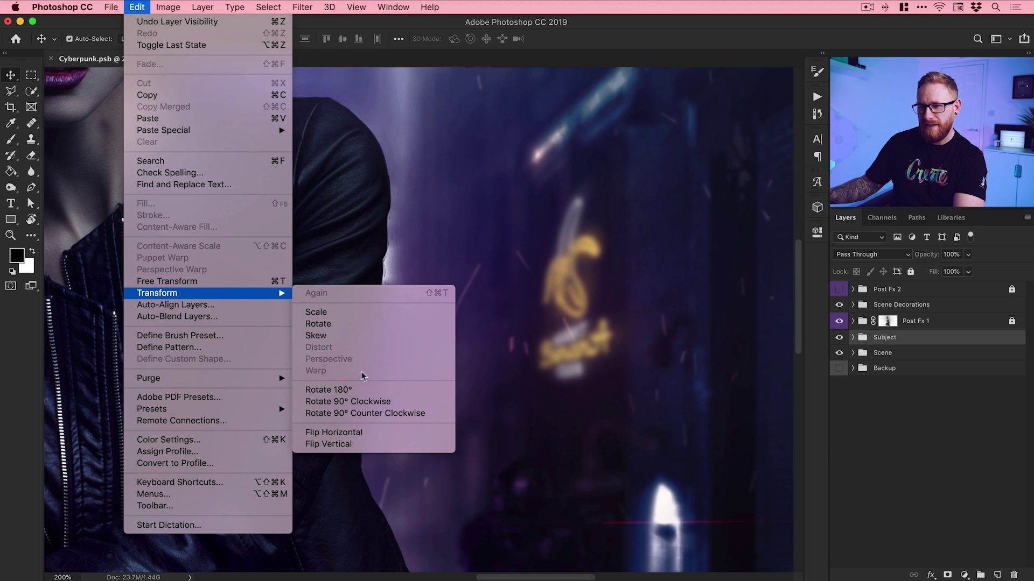
pyautogui.click(589, 287)
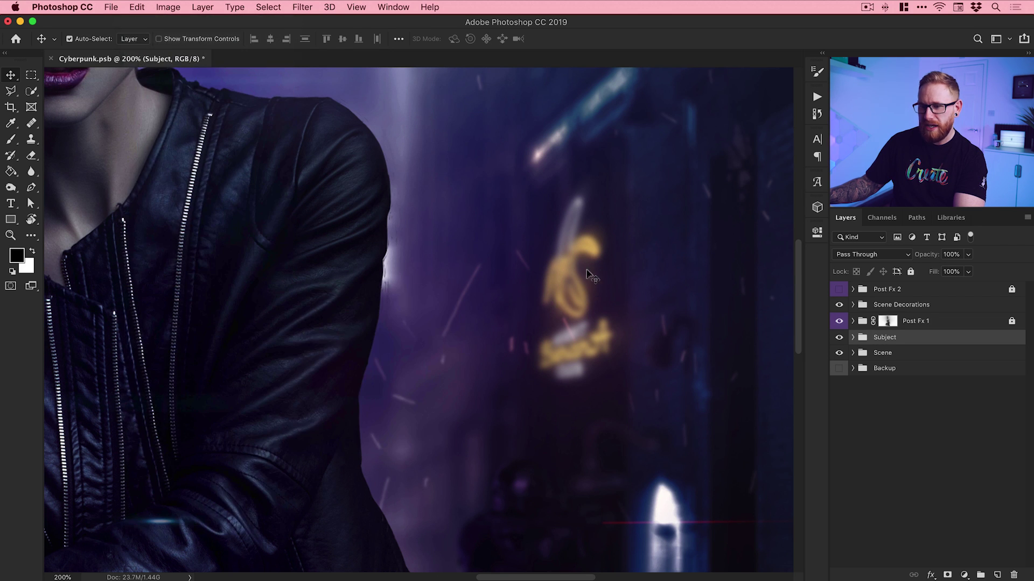
pyautogui.press('h')
pyautogui.click(575, 244)
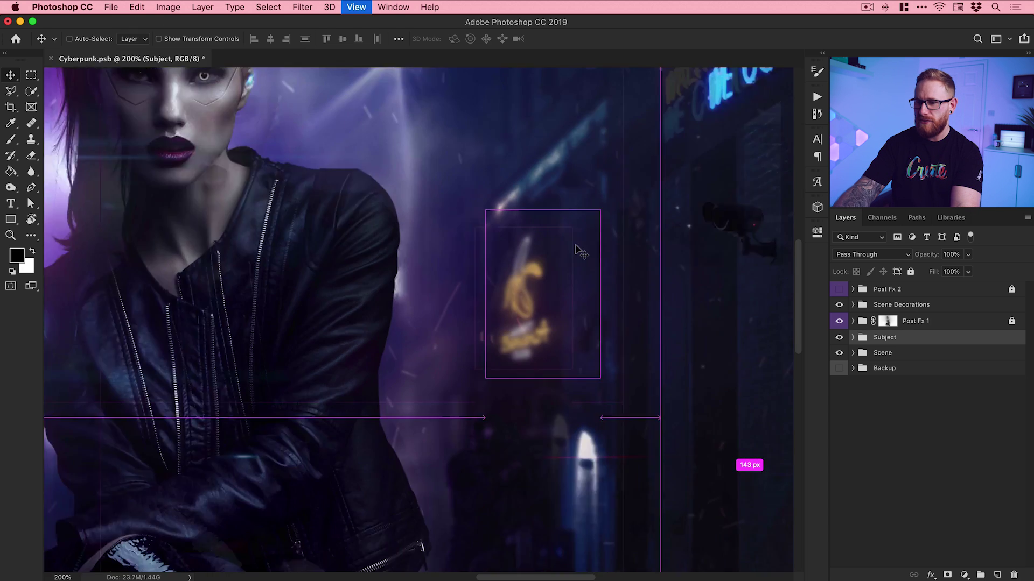
pyautogui.moveTo(575, 244); pyautogui.dragTo(588, 287)
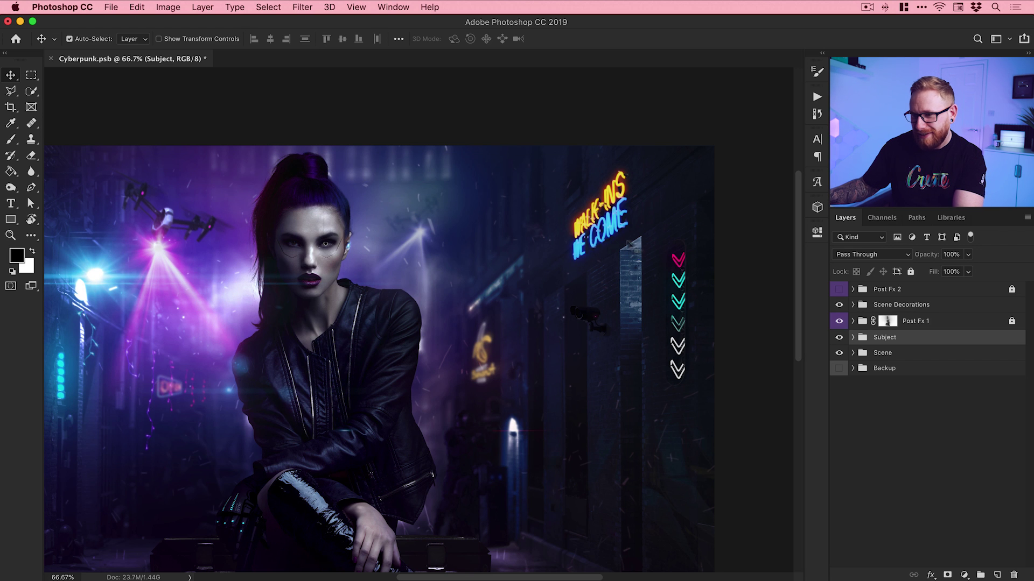
# Step: Examine the drone light, Open sign, fairy lights and the alley wall decorations at 100%
pyautogui.press('z')
pyautogui.click(592, 239)
pyautogui.click(592, 239)
pyautogui.click(592, 239)
pyautogui.press('v')
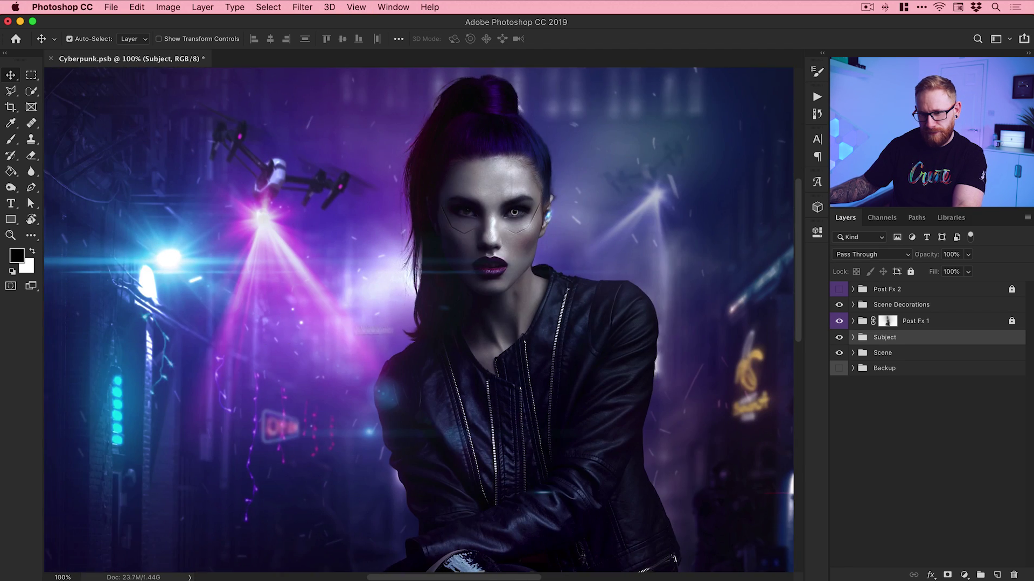
pyautogui.hscroll(-5, 475, 425)
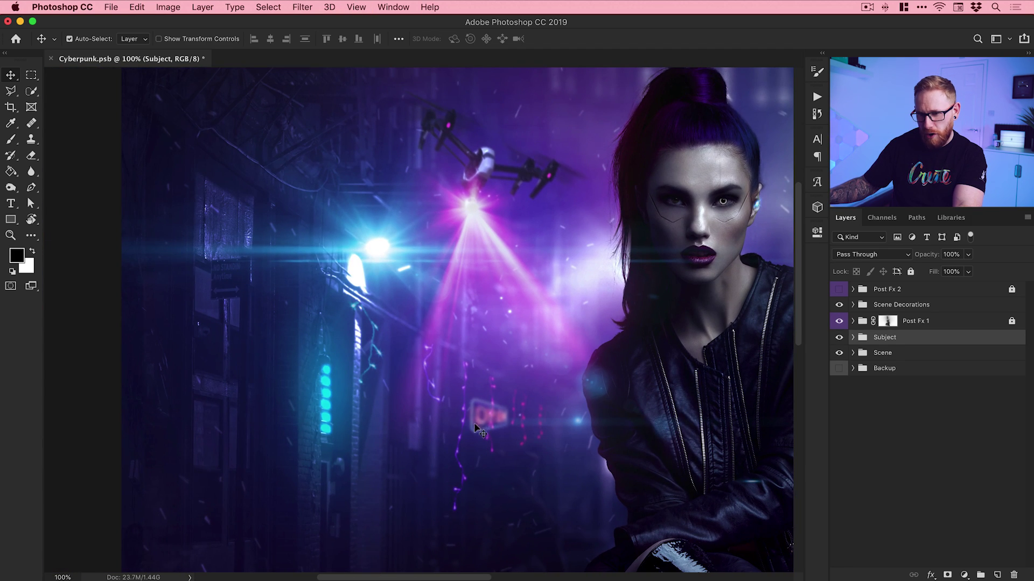
pyautogui.hscroll(6, 474, 418)
pyautogui.scroll(-2, 474, 418)
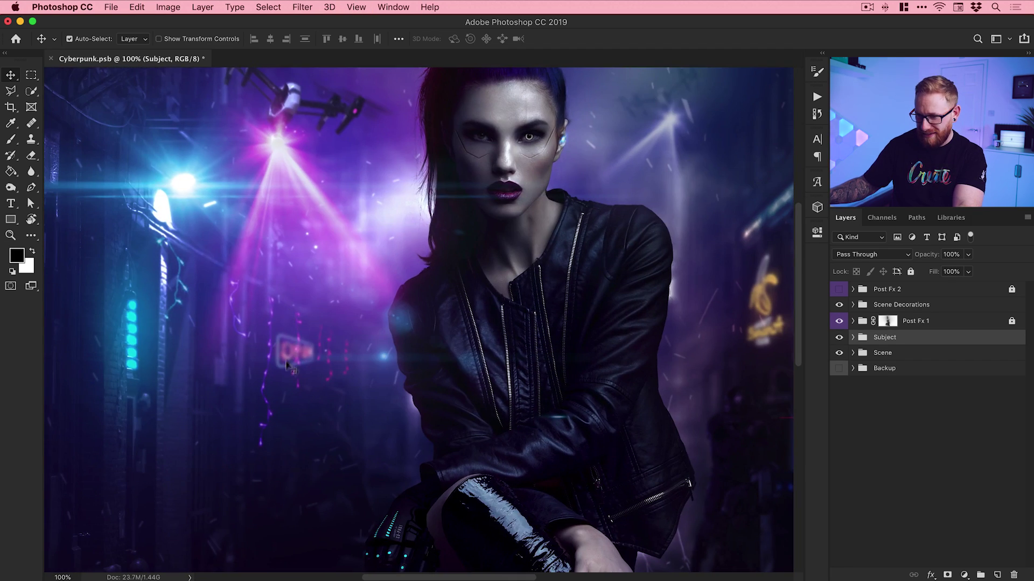
pyautogui.hscroll(5, 548, 351)
pyautogui.scroll(-2, 555, 403)
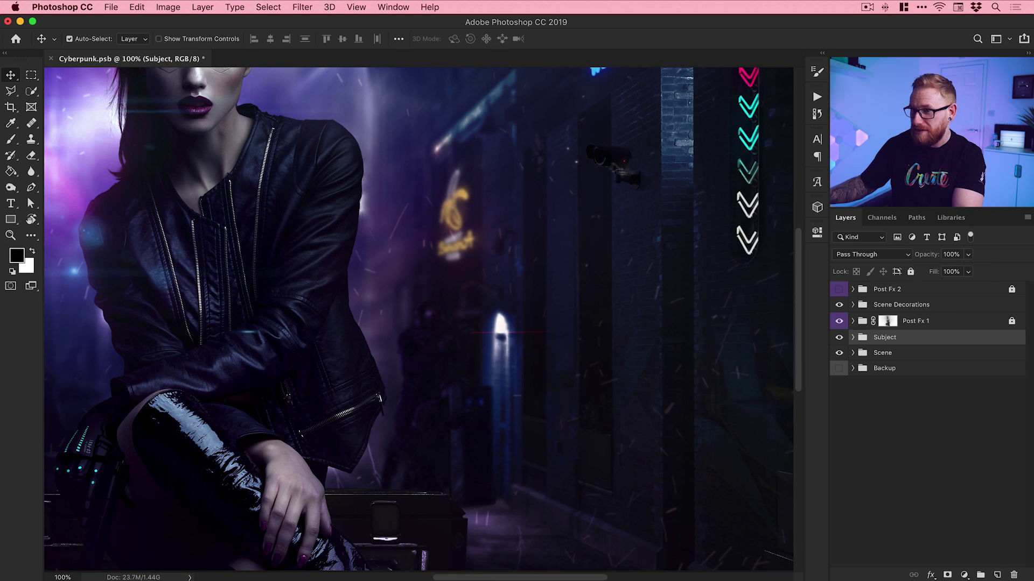
# Step: Examine the security camera and its small red LED on the brick wall up close
pyautogui.press('z')
pyautogui.click(630, 164)
pyautogui.click(630, 164)
pyautogui.click(630, 164)
pyautogui.click(630, 164)
pyautogui.press('v')
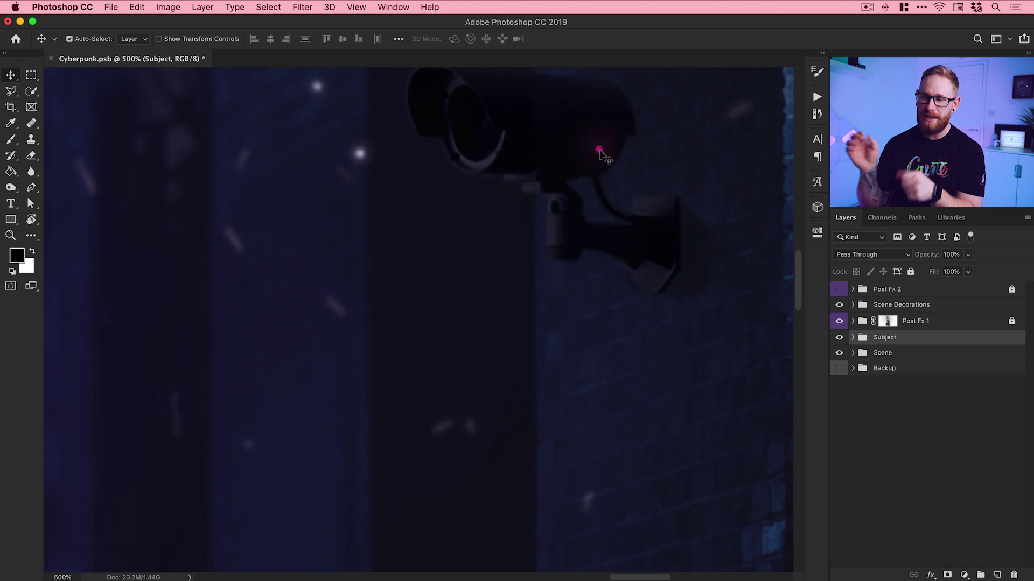
pyautogui.press('ctrl')
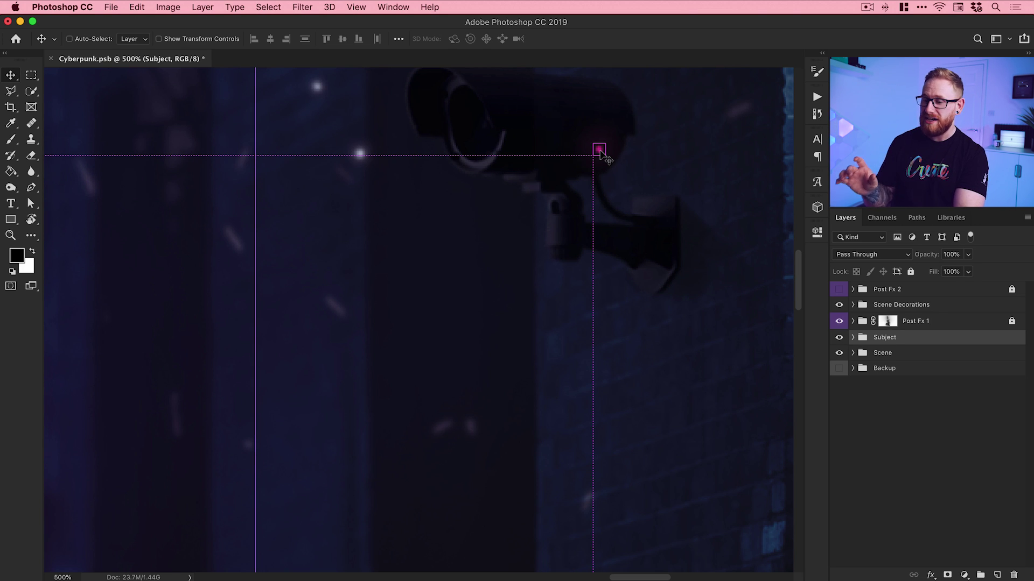
pyautogui.press('super+minus')
pyautogui.press('super+minus')
pyautogui.press('super+semicolon')
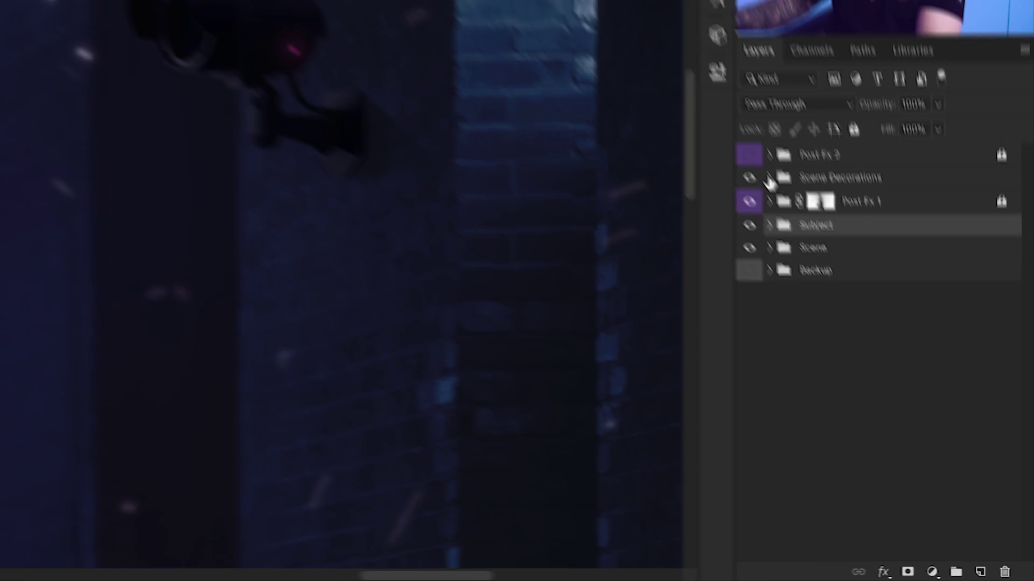
# Step: Expand Scene Decorations and its Security Camera group and hide the Camera LED, Glow and three adjustment layers above the camera
pyautogui.click(768, 178)
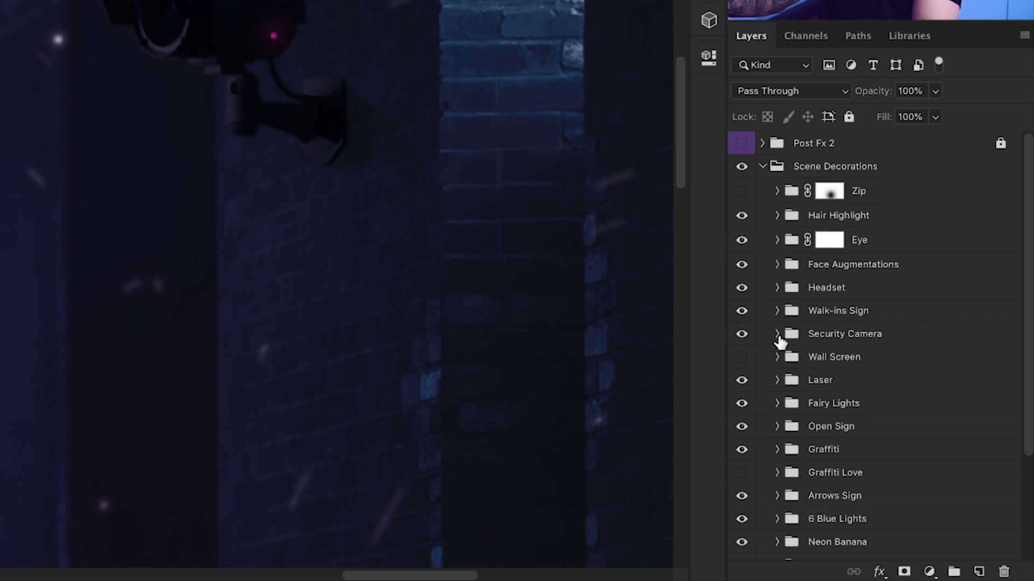
pyautogui.click(777, 335)
pyautogui.moveTo(741, 358); pyautogui.dragTo(739, 461)
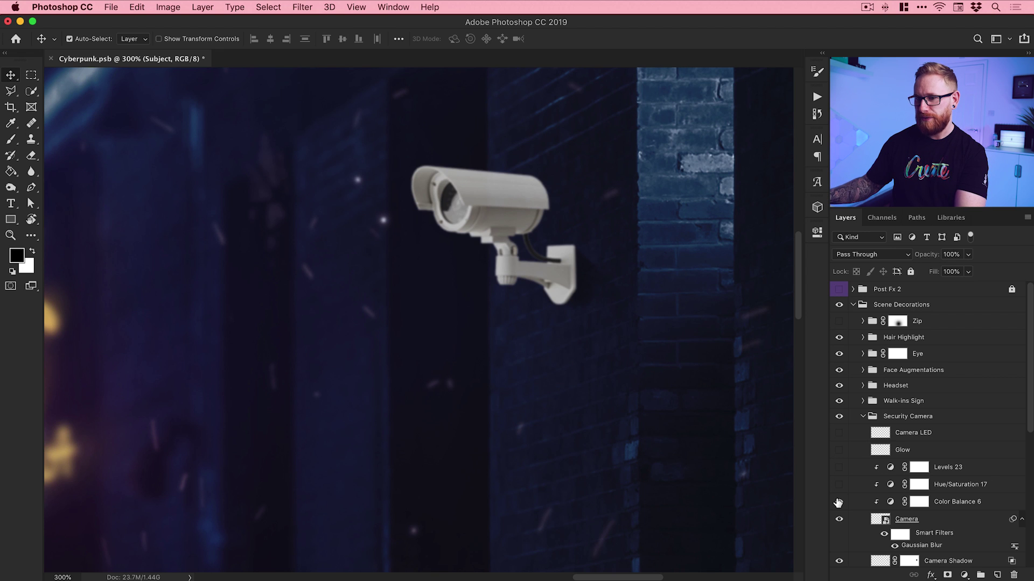
# Step: Show Color Balance 6, Hue/Saturation 17, Levels 23, Glow and Camera LED again one by one and collapse the Security Camera group
pyautogui.click(838, 502)
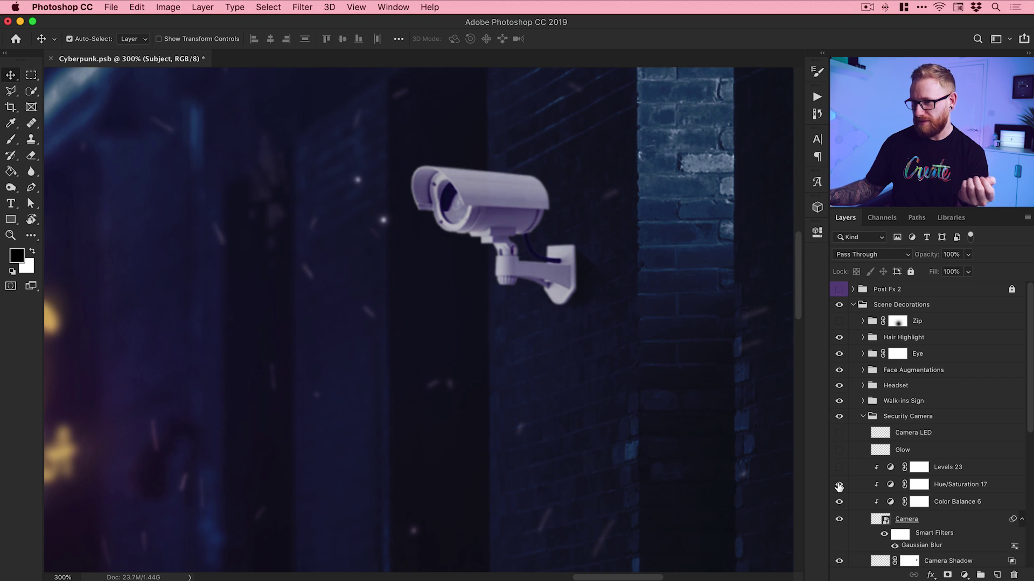
pyautogui.click(839, 485)
pyautogui.click(839, 467)
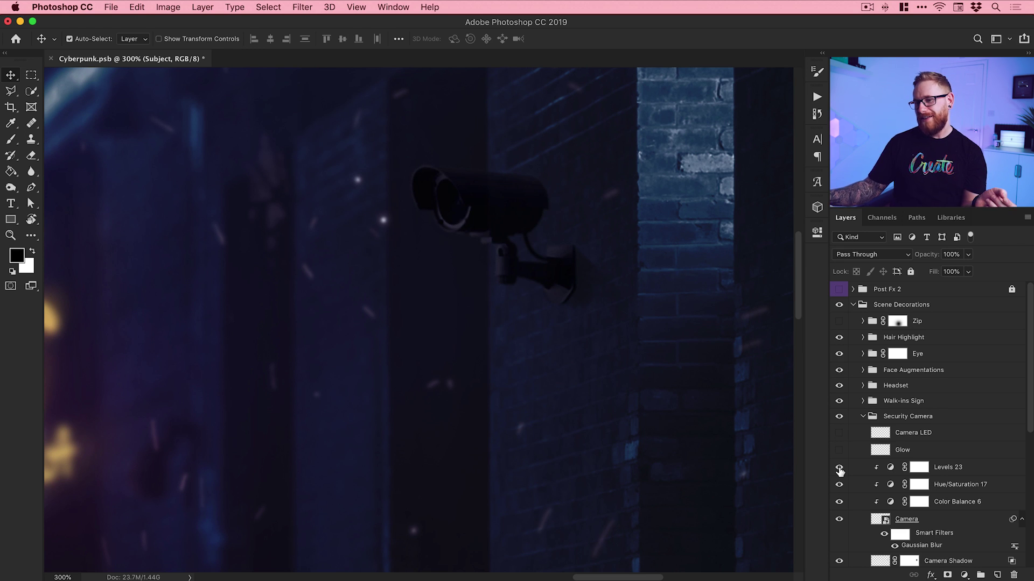
pyautogui.click(838, 450)
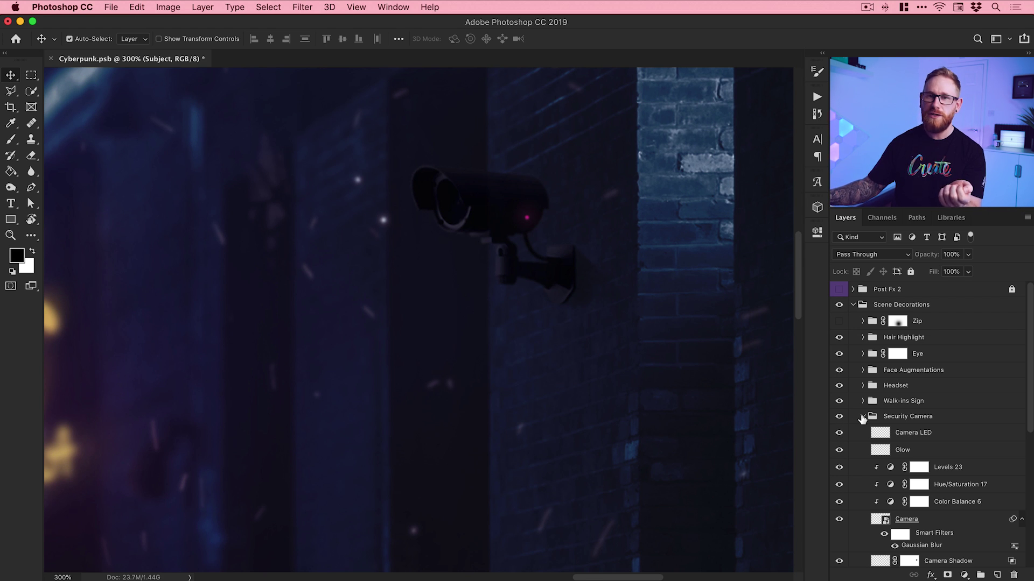
pyautogui.click(862, 417)
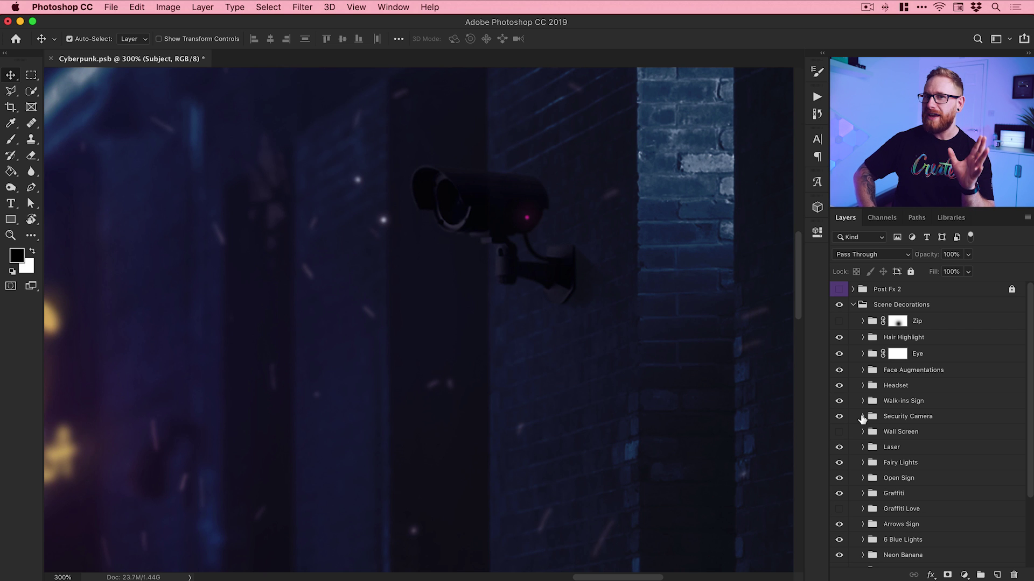
# Step: Fit the whole image in view and compare it with the Zip group on and off
pyautogui.press('super')
pyautogui.press('super+0')
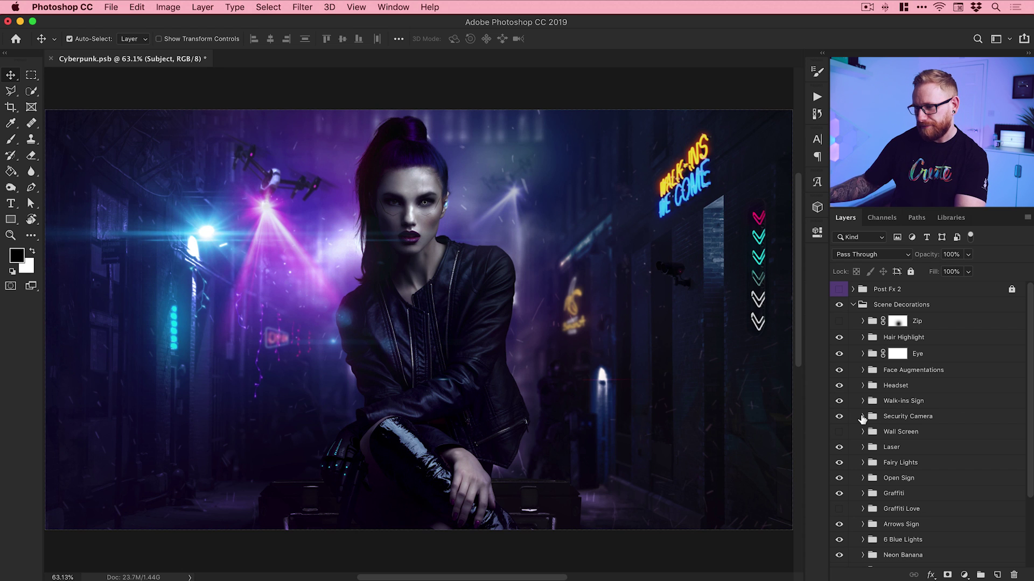
pyautogui.click(840, 321)
pyautogui.click(840, 321)
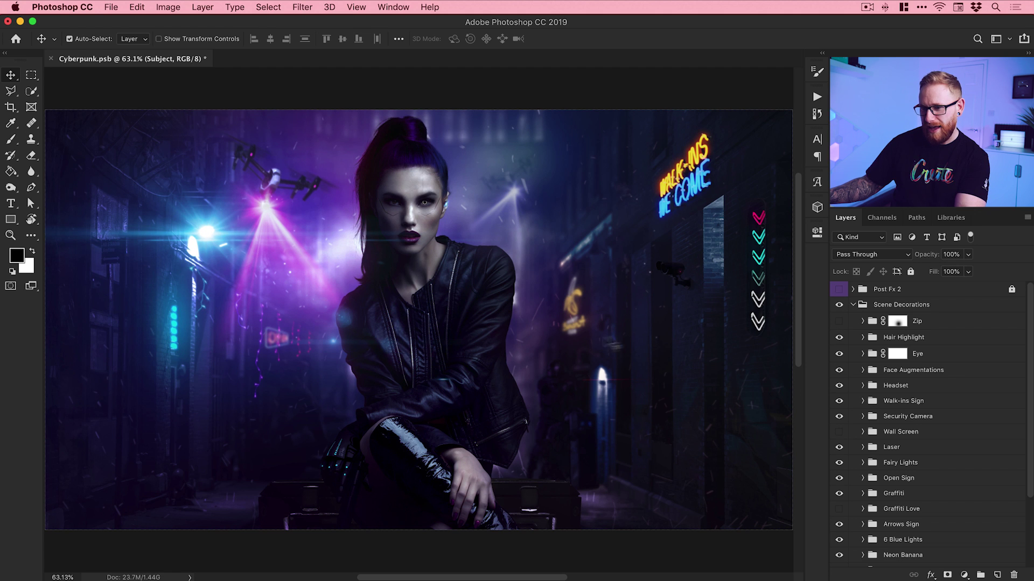
# Step: Show the Zip group and examine the glowing teal zips on the leather jacket up to 500%
pyautogui.press('z')
pyautogui.click(409, 316)
pyautogui.click(409, 317)
pyautogui.click(472, 317)
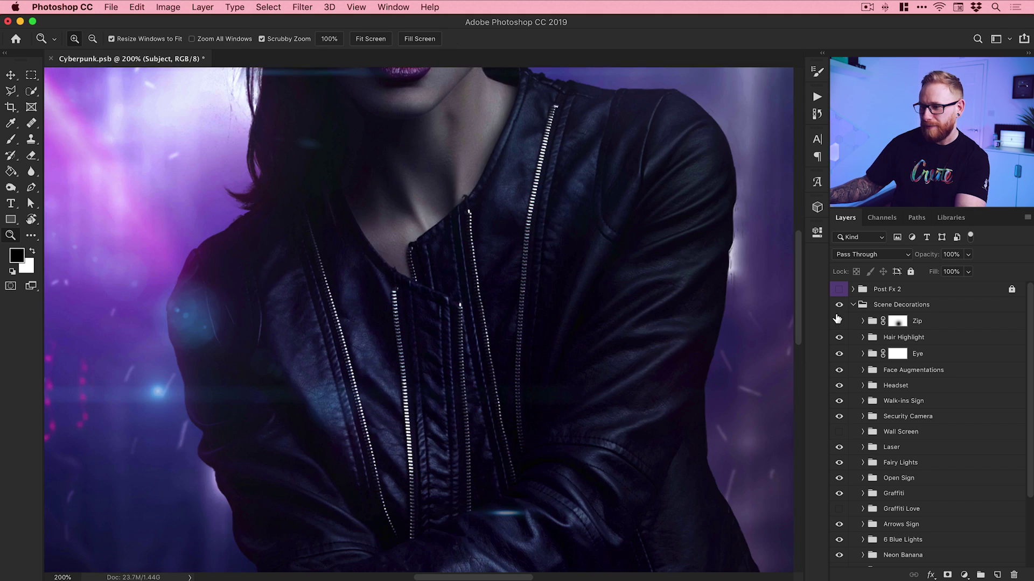
pyautogui.click(839, 321)
pyautogui.press('v')
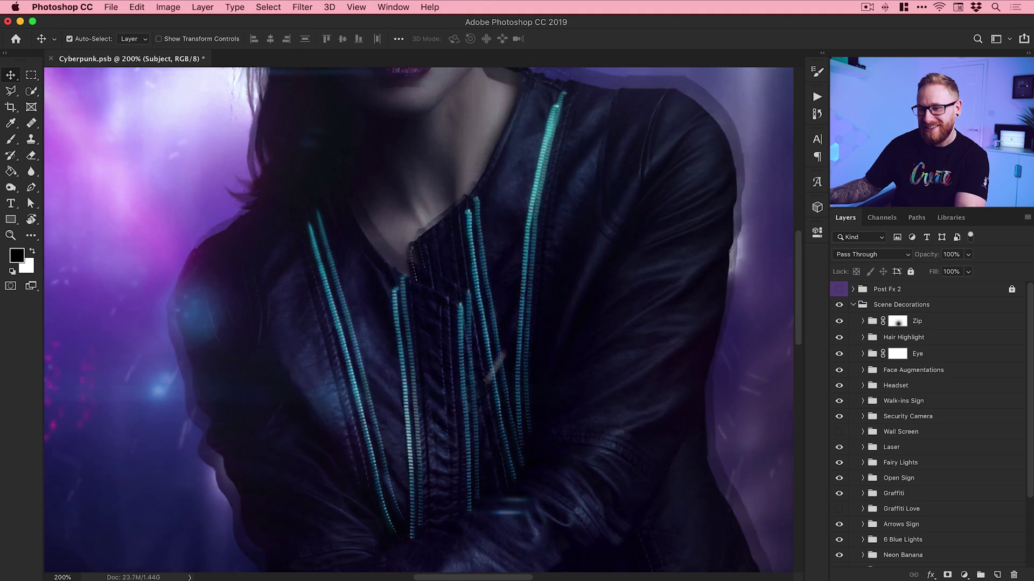
pyautogui.moveTo(459, 437); pyautogui.dragTo(578, 189)
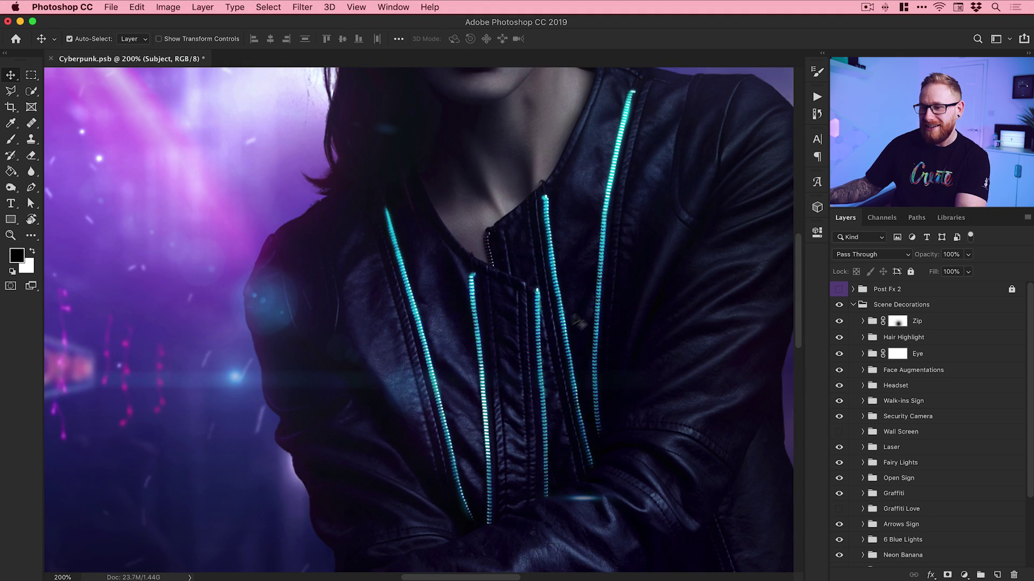
pyautogui.press('z')
pyautogui.click(562, 322)
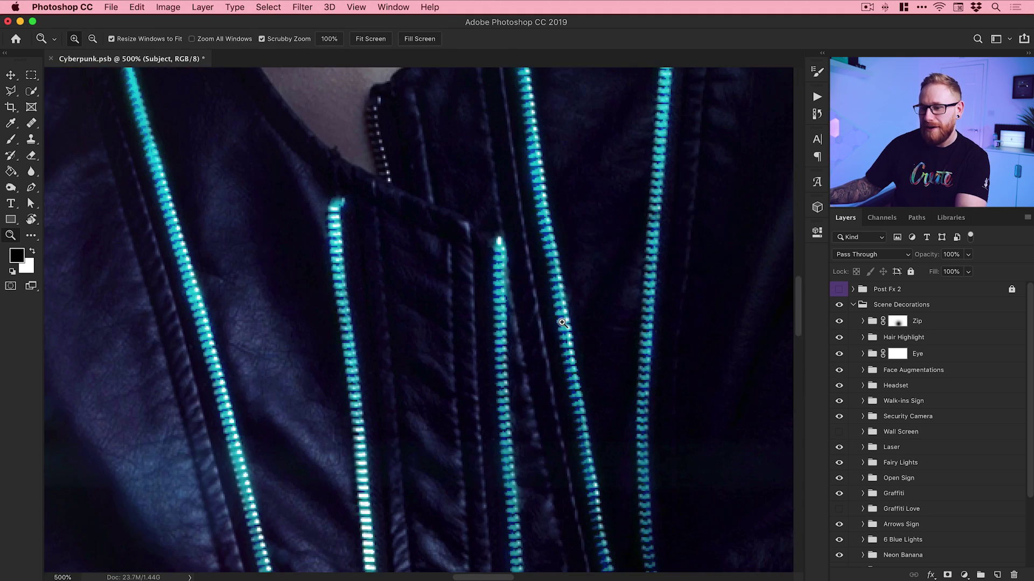
pyautogui.press('v')
pyautogui.press('super+0')
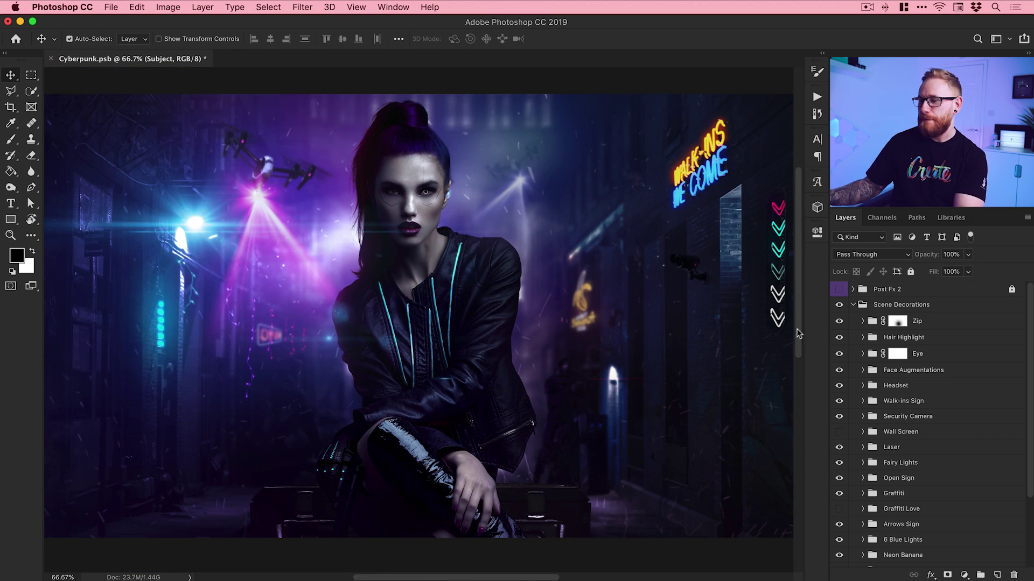
# Step: Hide the Zip group and collapse the Scene Decorations group
pyautogui.click(838, 322)
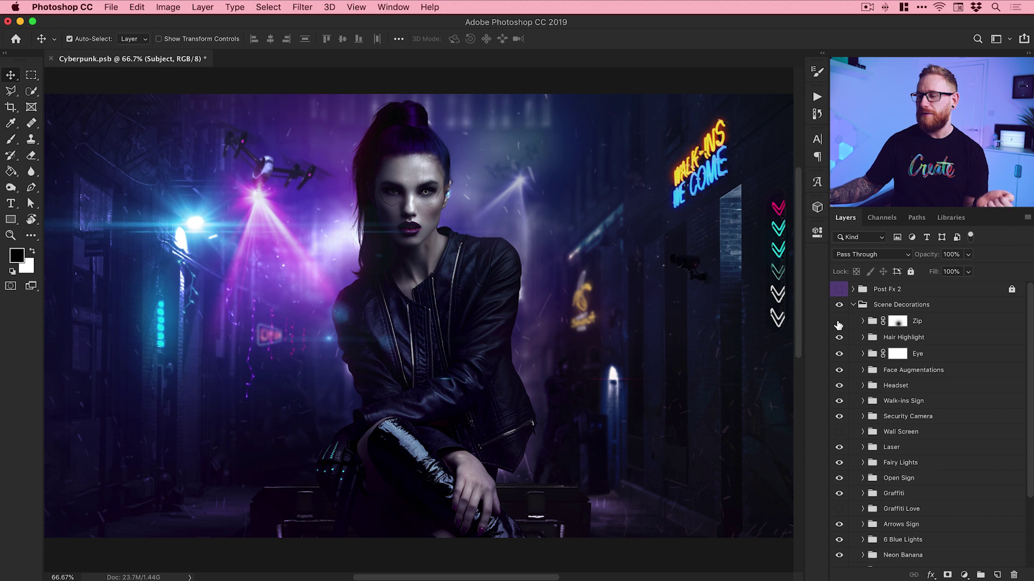
pyautogui.click(853, 304)
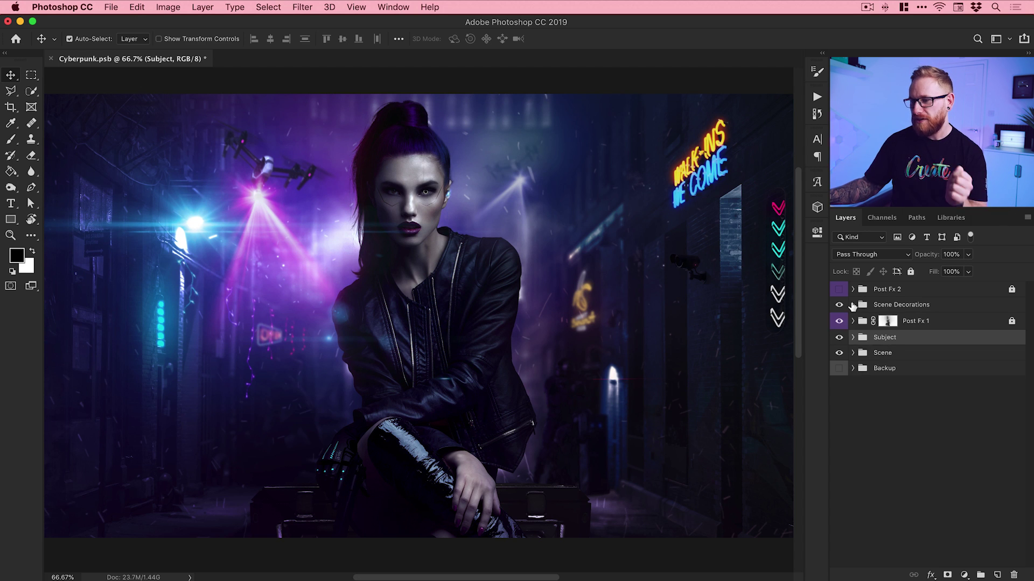
# Step: Show the Post Fx 2 group and expand it to reveal its layers
pyautogui.click(838, 304)
pyautogui.click(839, 290)
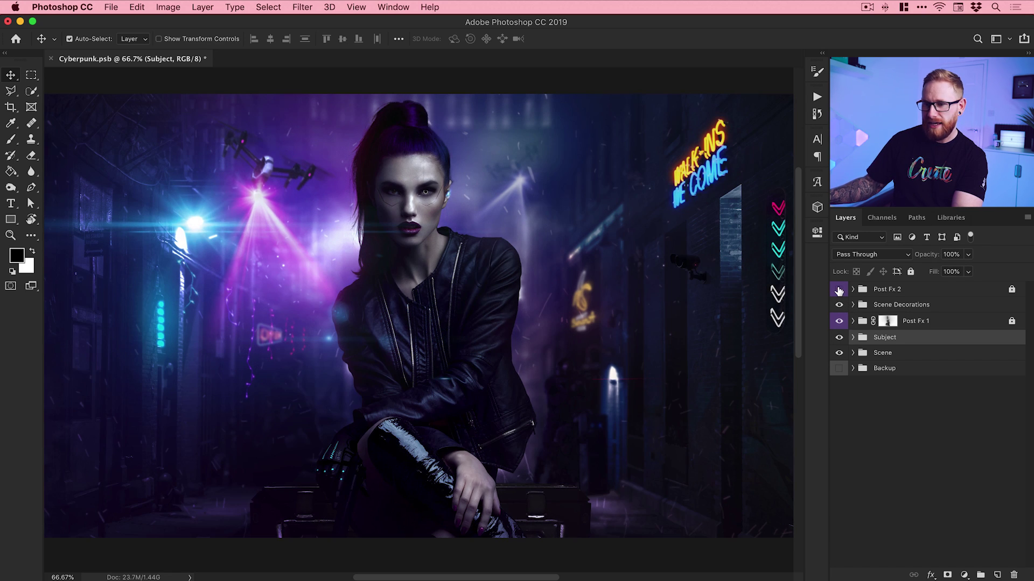
pyautogui.click(839, 291)
pyautogui.click(853, 289)
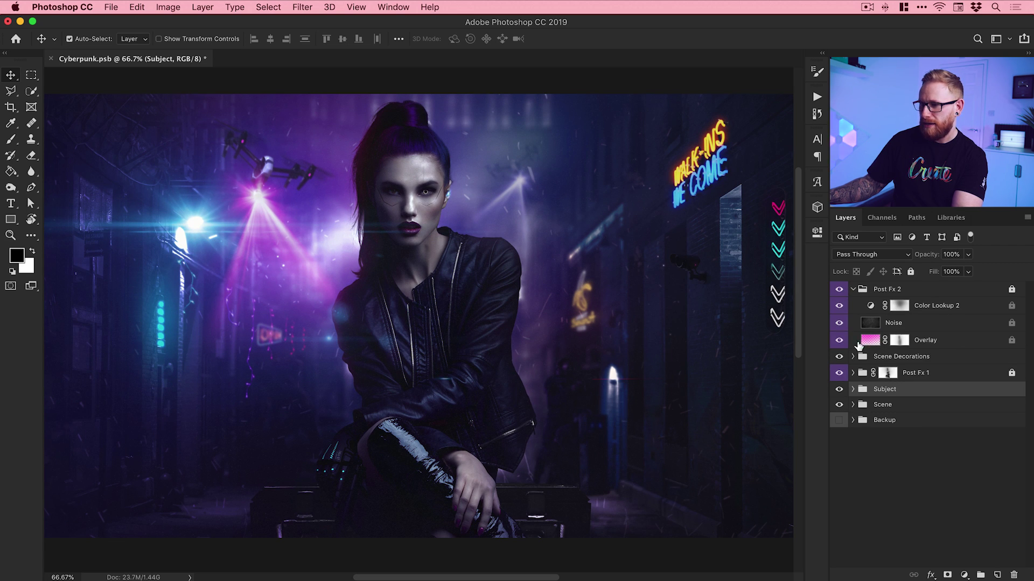
# Step: Hide the Color Lookup 2, Noise and Overlay layers and show them again one by one from Overlay upward
pyautogui.click(840, 307)
pyautogui.click(839, 324)
pyautogui.click(839, 341)
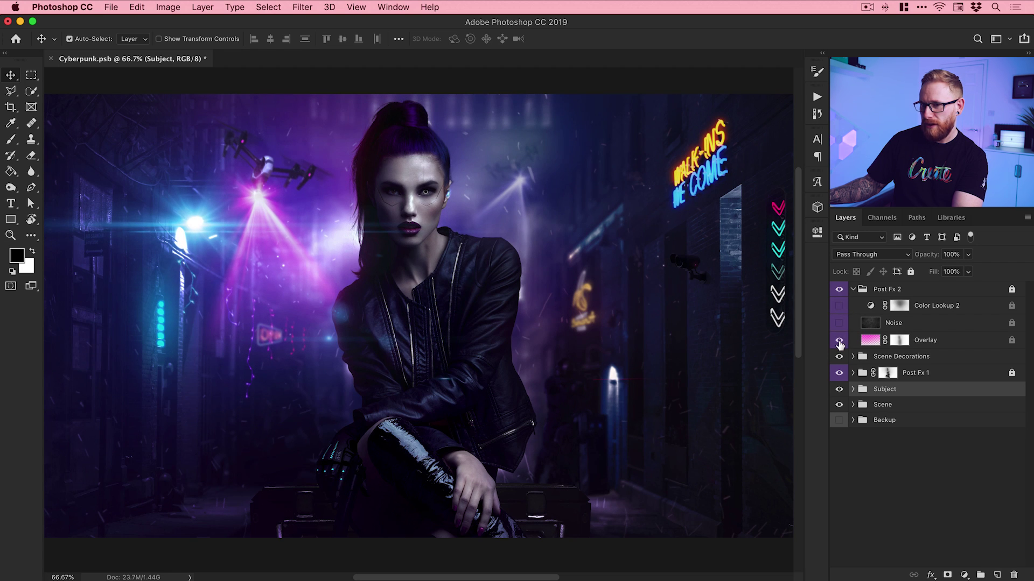
pyautogui.click(839, 323)
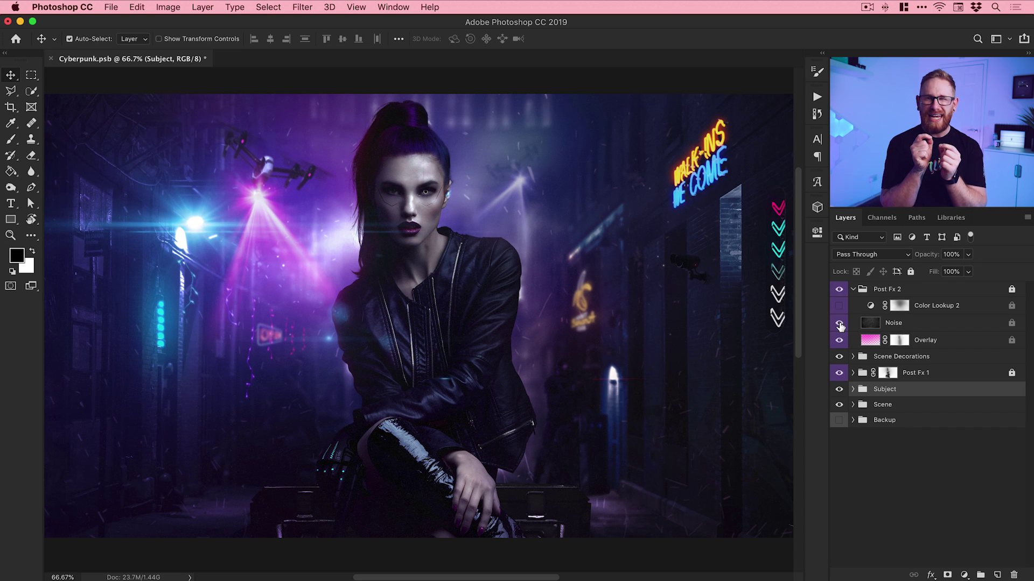
pyautogui.click(893, 323)
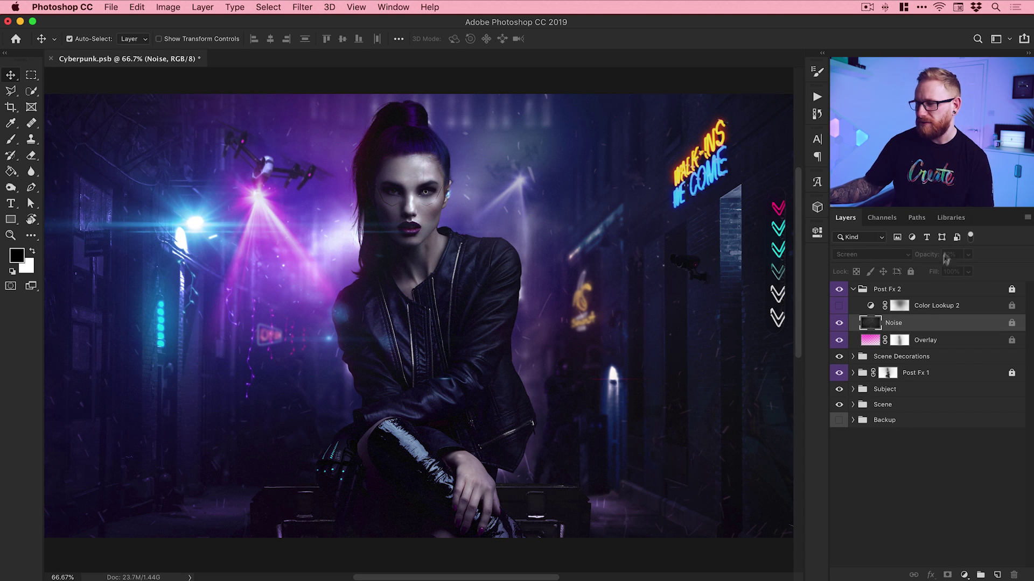
pyautogui.click(839, 306)
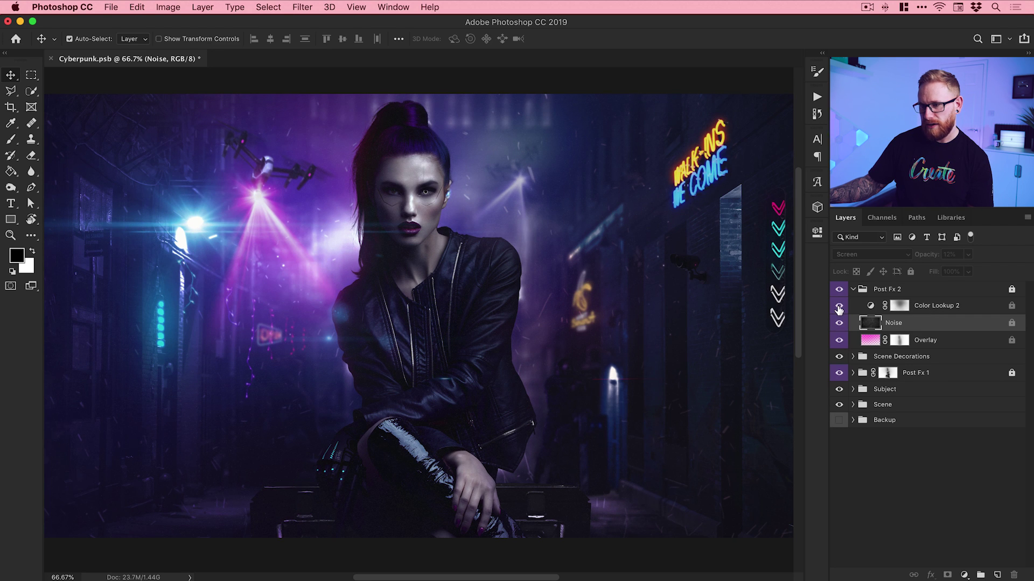
# Step: Unlock the Post Fx 2 group and open the Color Lookup 2 adjustment's properties to check its 3DLUT file choices
pyautogui.doubleClick(870, 305)
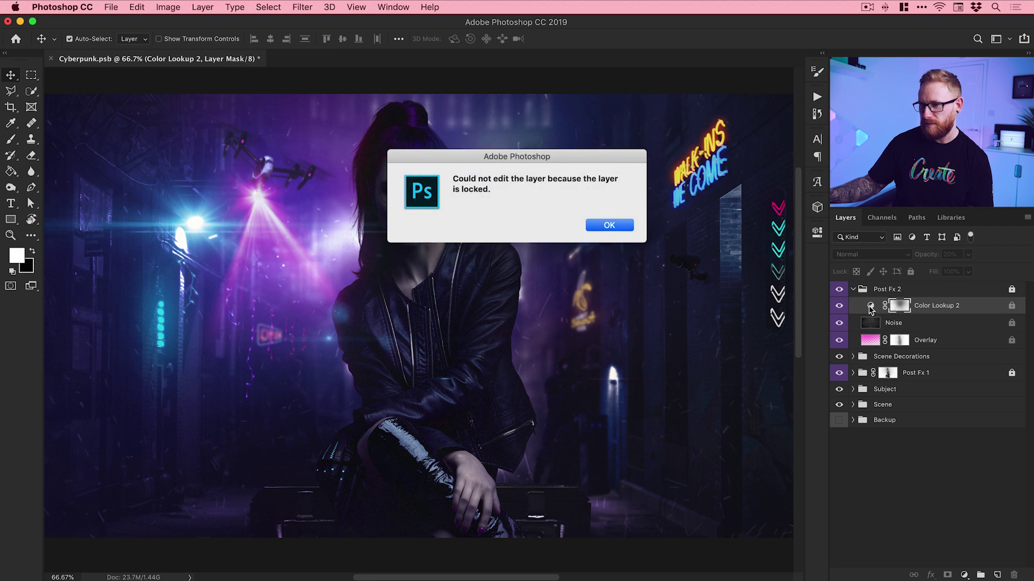
pyautogui.click(623, 230)
pyautogui.click(948, 291)
pyautogui.click(911, 272)
pyautogui.doubleClick(871, 306)
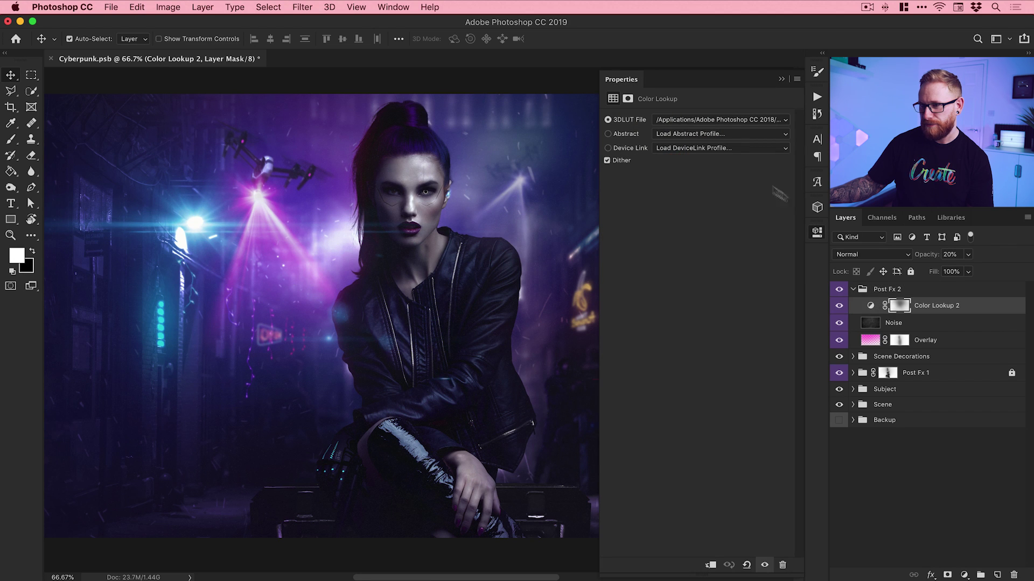
pyautogui.click(680, 120)
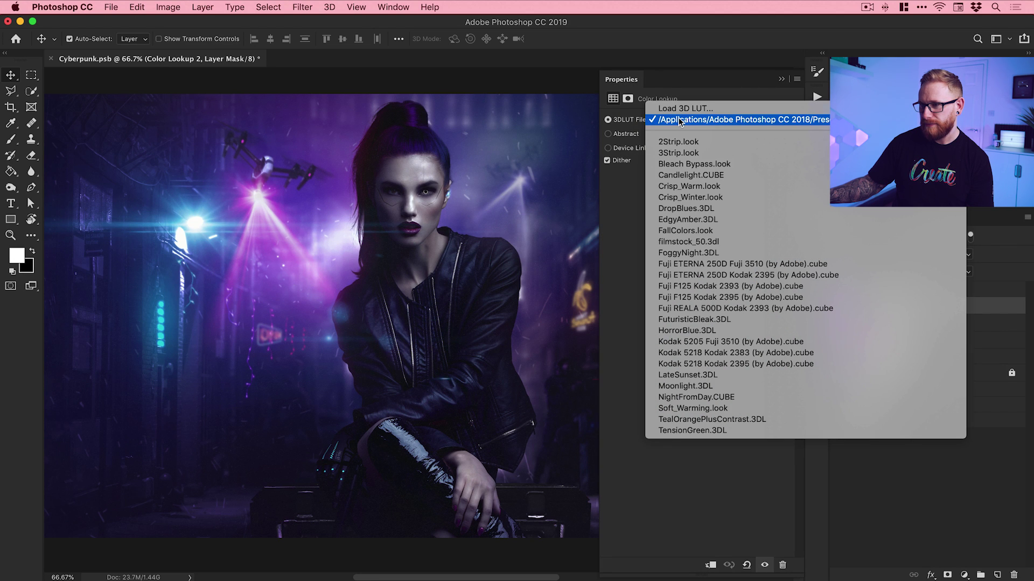
pyautogui.click(680, 120)
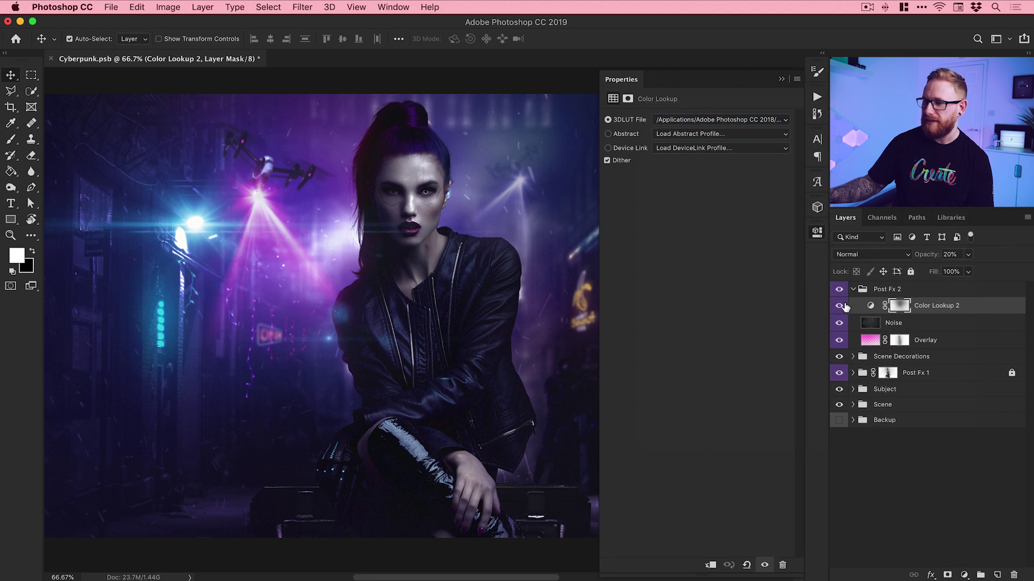
# Step: Preview the Color Lookup 2 layer at 100% opacity and set it back to 20%
pyautogui.click(968, 254)
pyautogui.moveTo(967, 269); pyautogui.dragTo(1014, 269)
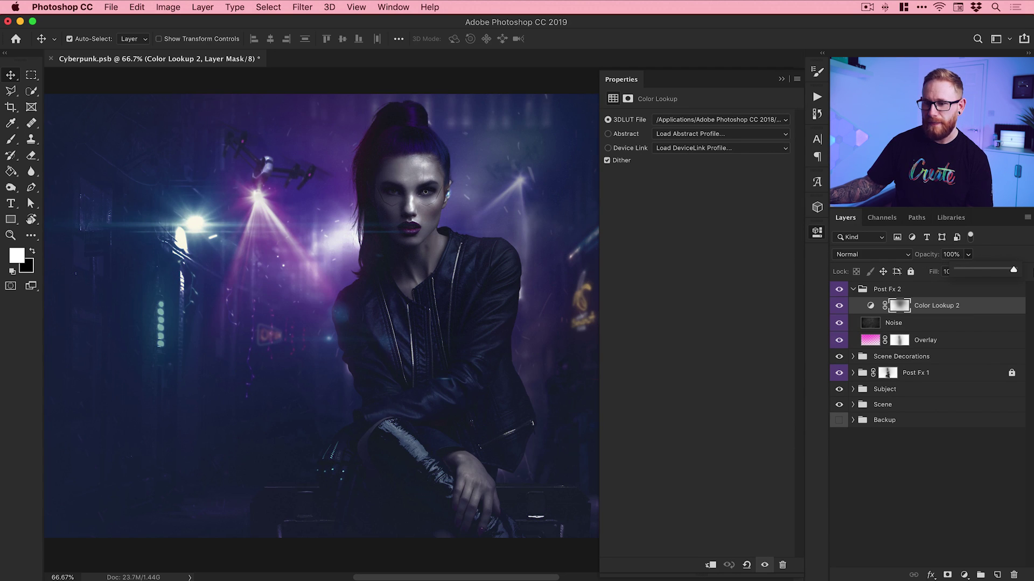
pyautogui.click(950, 254)
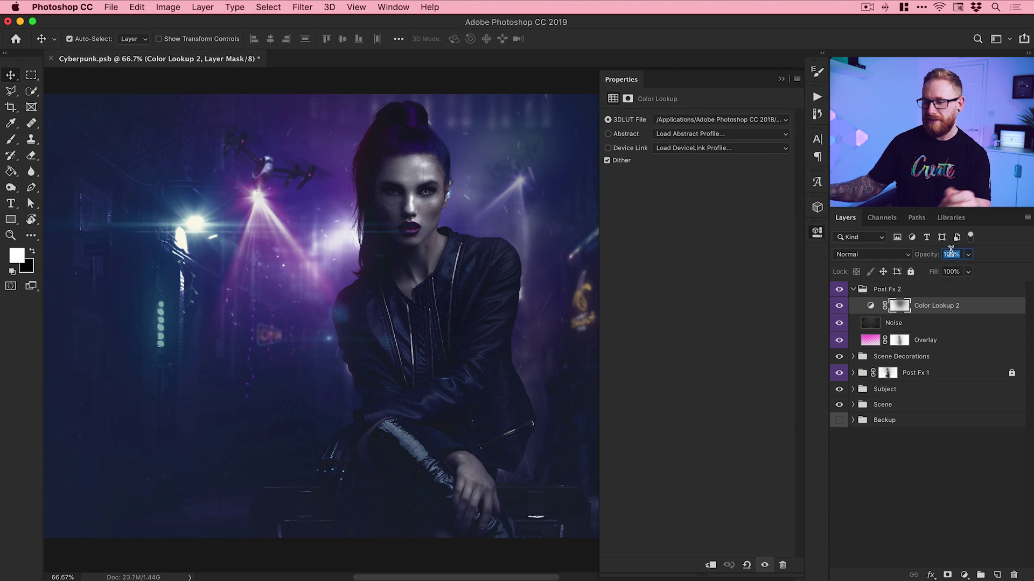
pyautogui.write('20')
pyautogui.press('Return')
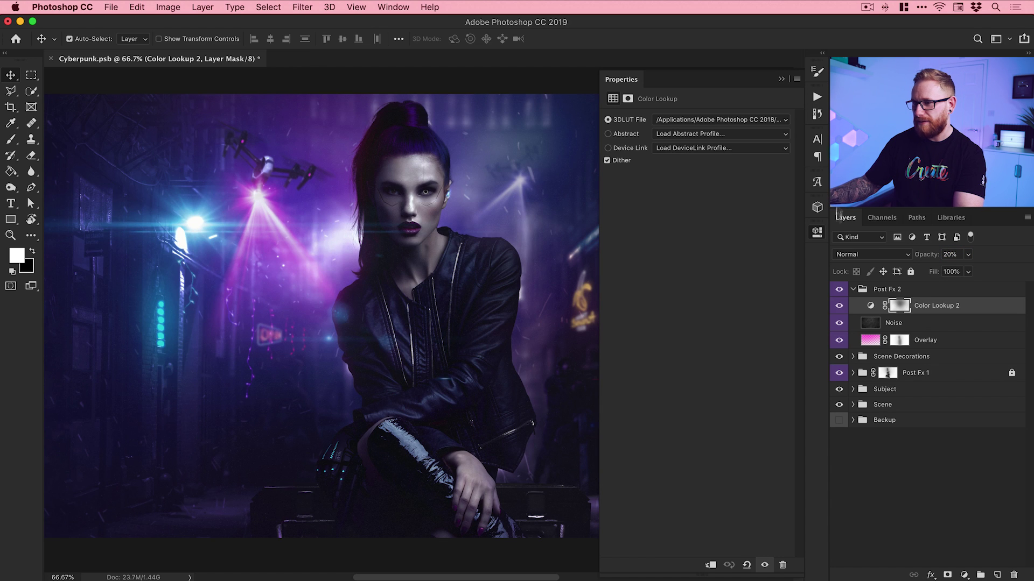
# Step: Collapse the Post Fx 2 group and toggle its visibility to compare its effect on the whole image
pyautogui.click(816, 232)
pyautogui.click(853, 290)
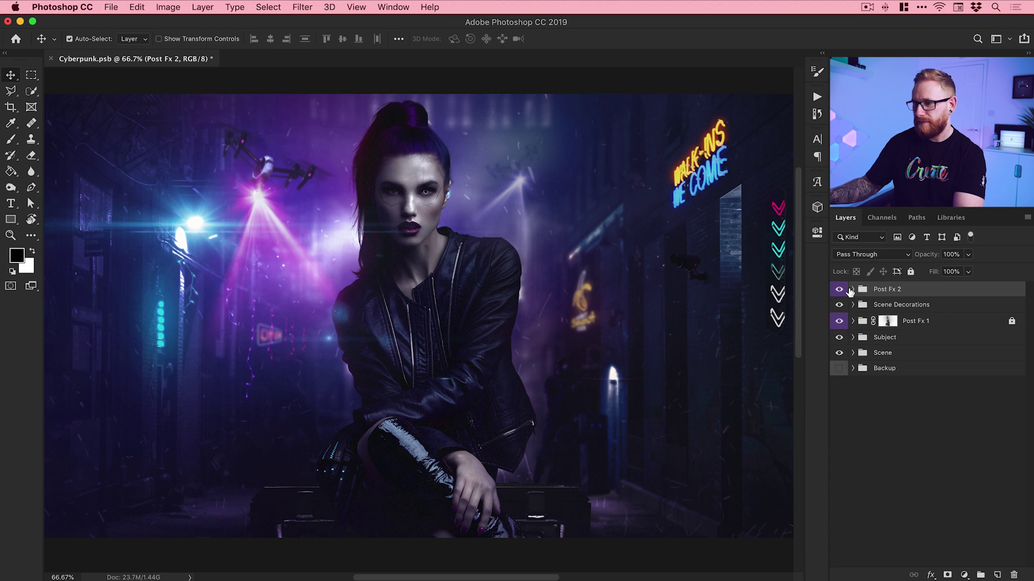
pyautogui.click(840, 290)
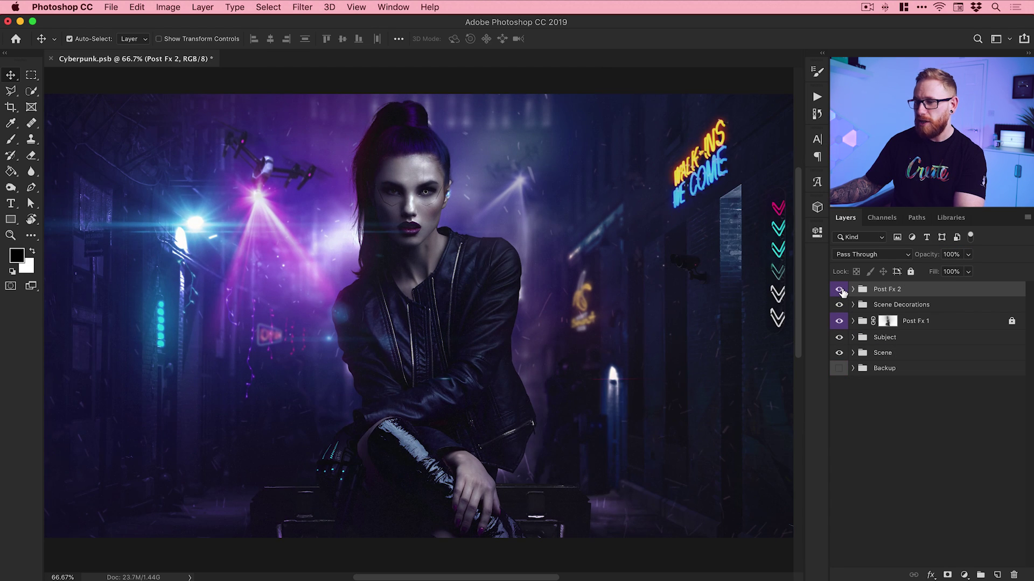